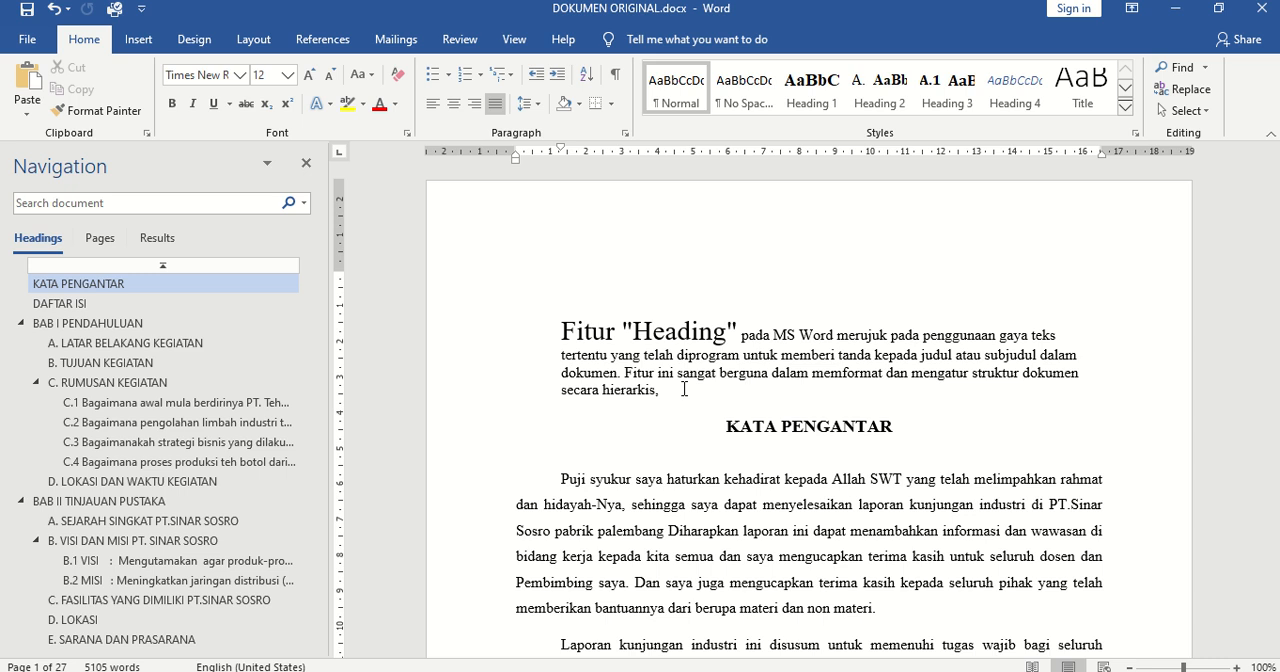
Place the cursor in the KATA PENGANTAR heading, and turn the Navigation pane off and back on
{"action": "left_click", "coordinate": [702, 398]}
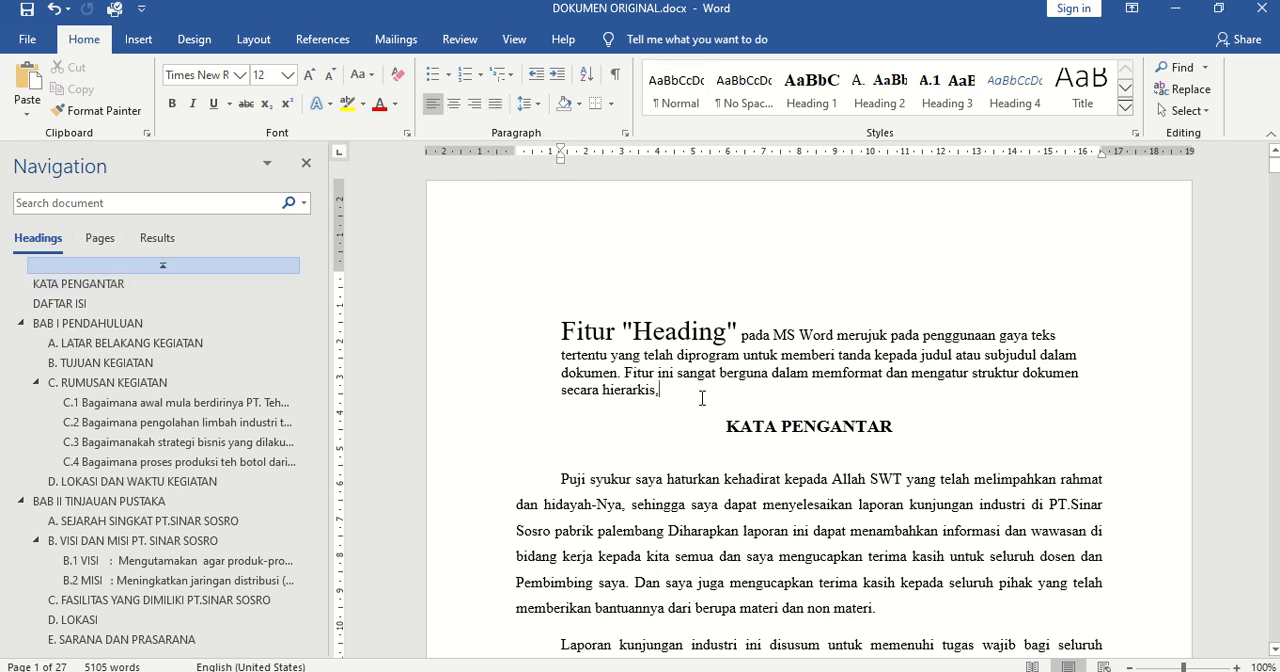
{"action": "left_click", "coordinate": [742, 425]}
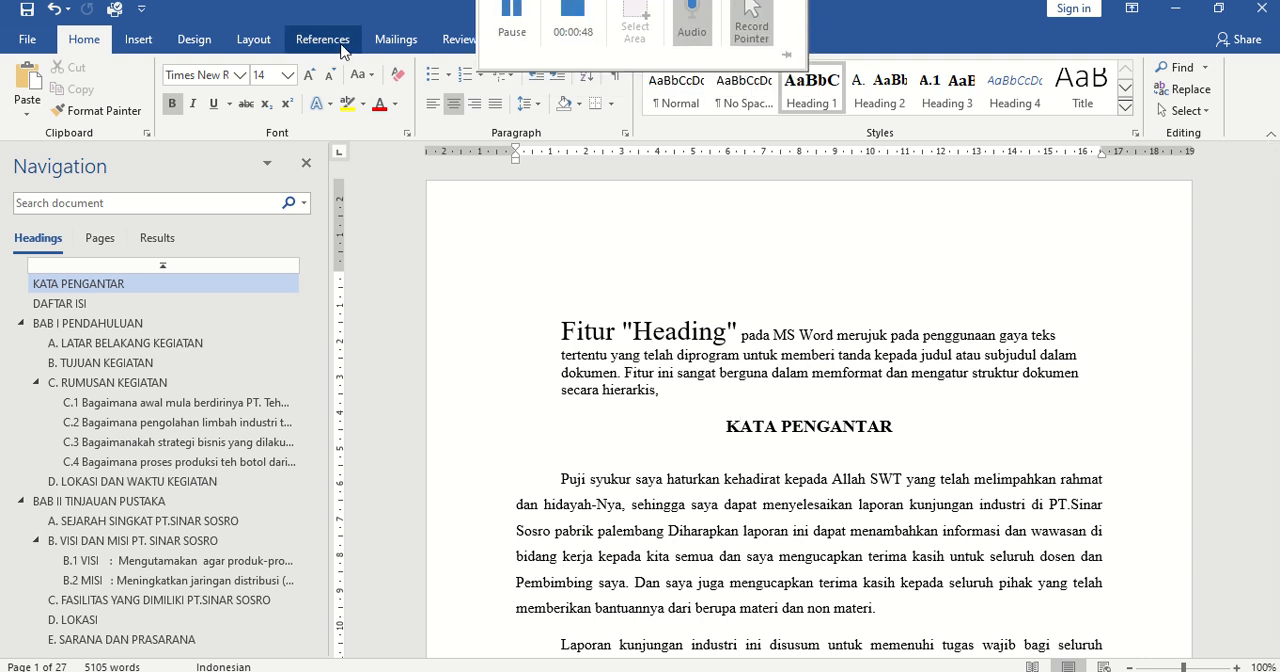
{"action": "left_click", "coordinate": [514, 42]}
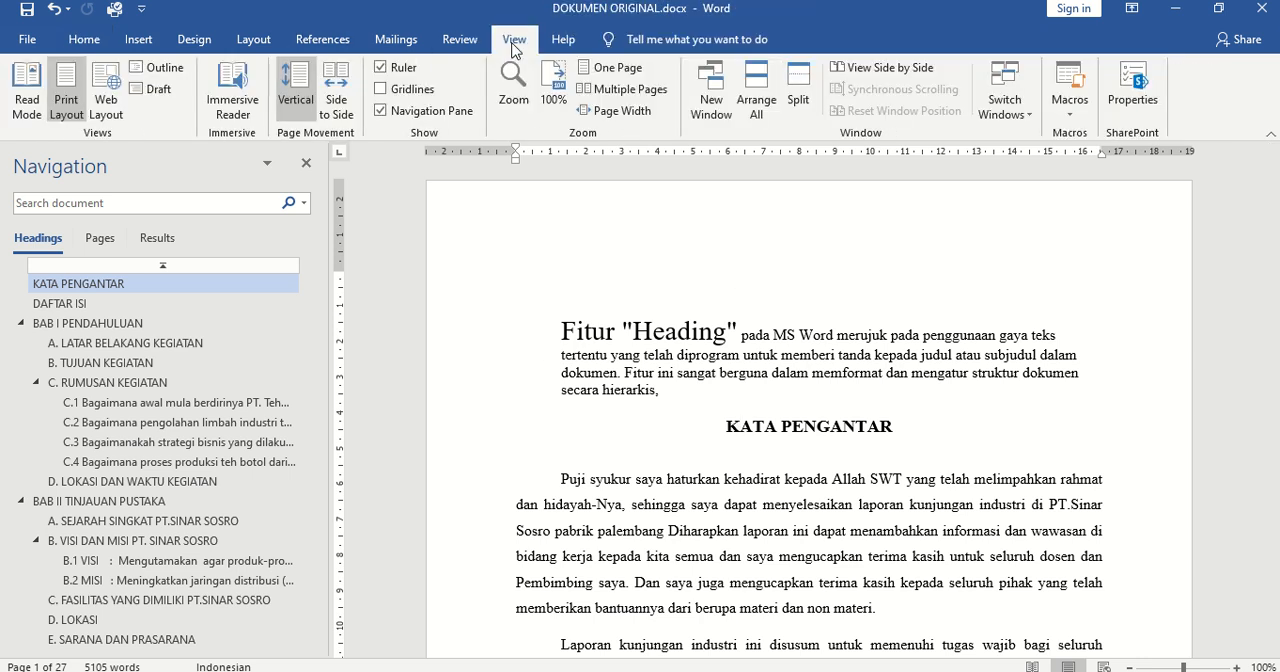
{"action": "left_click", "coordinate": [405, 114]}
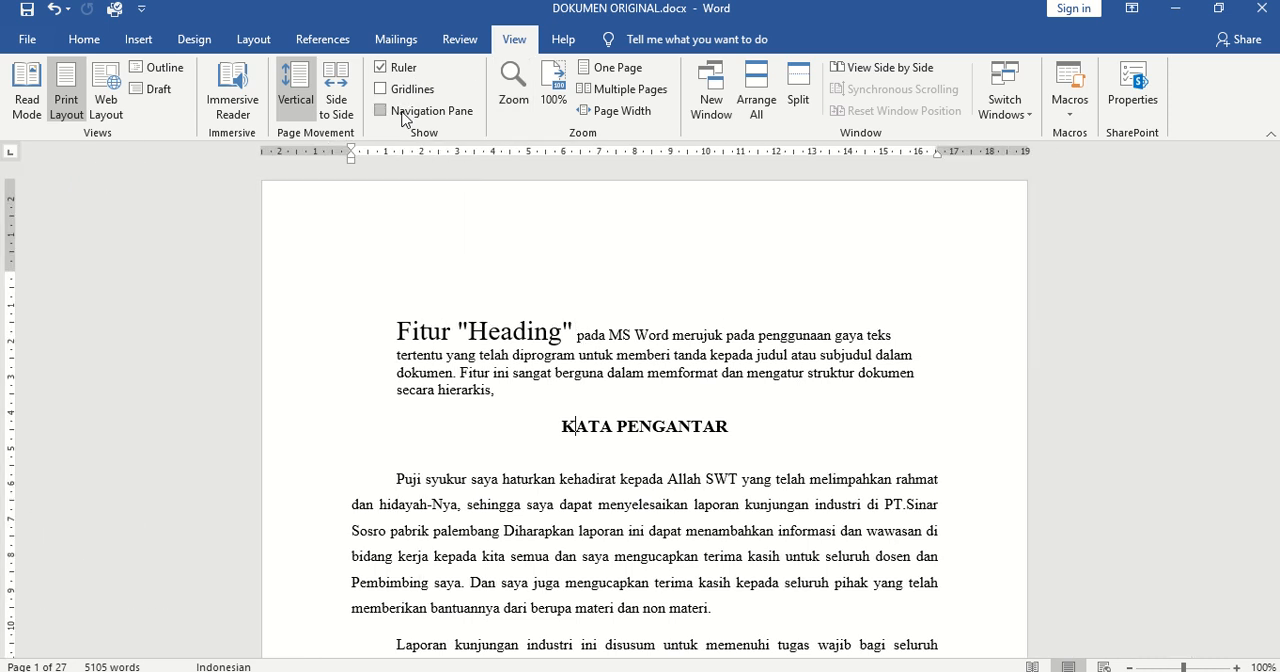
{"action": "left_click", "coordinate": [405, 114]}
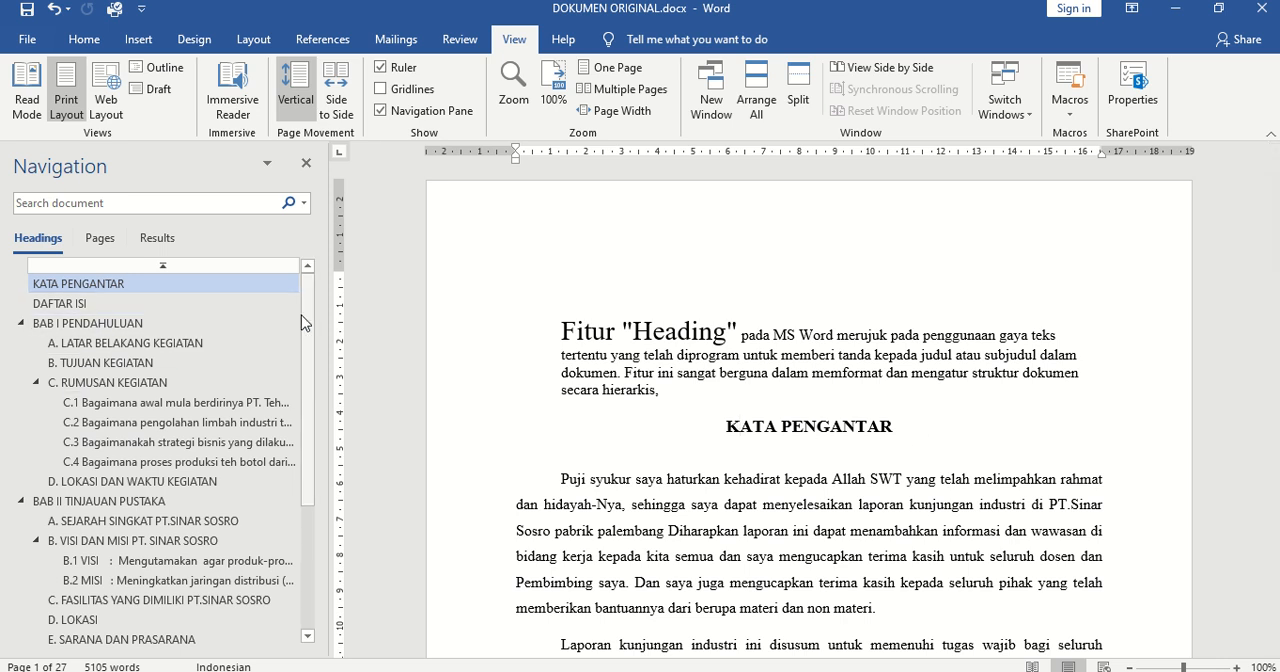
Go to the BAB III PEMBAHASAN heading through the document outline and check which style it uses
{"action": "left_click_drag", "start_coordinate": [303, 311], "coordinate": [307, 456]}
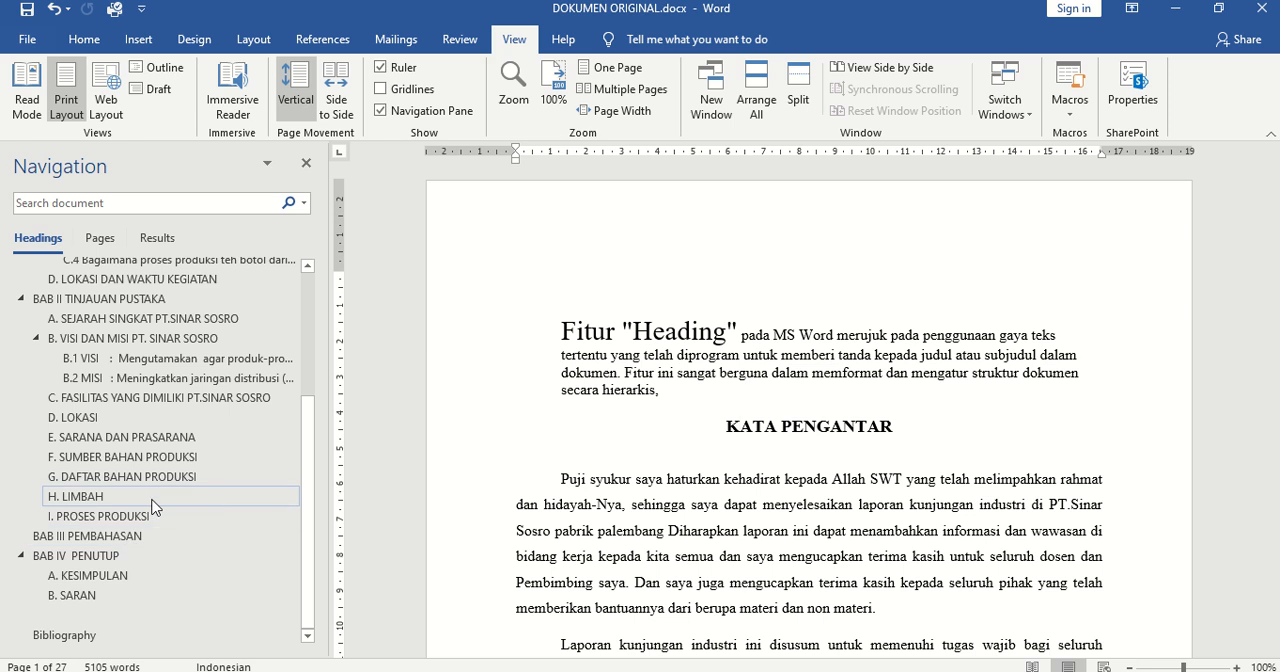
{"action": "left_click", "coordinate": [92, 537]}
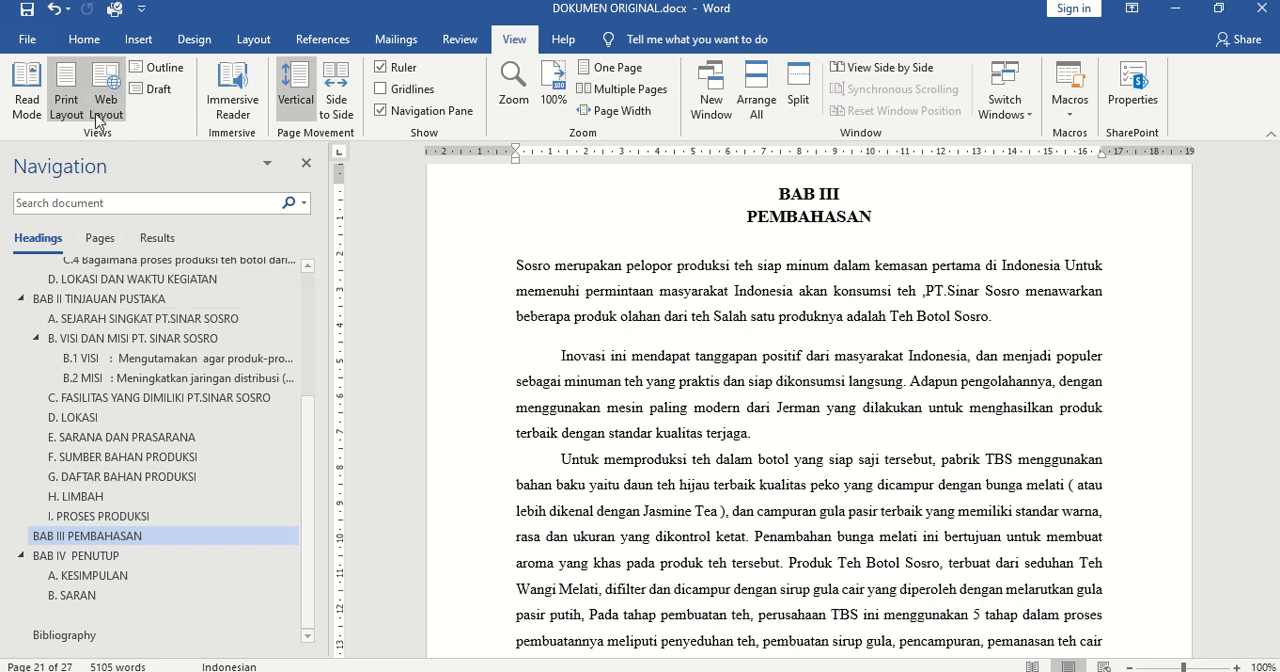
{"action": "left_click", "coordinate": [84, 42]}
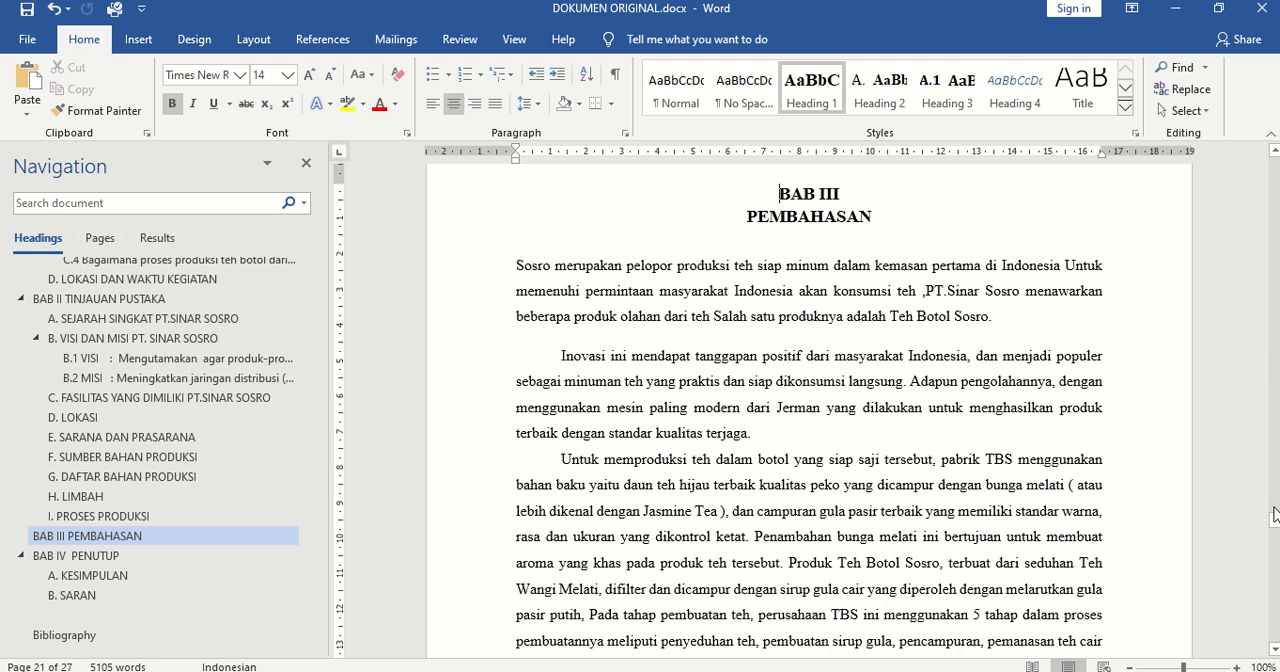
Go back to the DAFTAR ISI page to view the table of contents, and return to the document's first page
{"action": "left_click_drag", "start_coordinate": [1275, 522], "coordinate": [1275, 195]}
{"action": "left_click", "coordinate": [165, 267]}
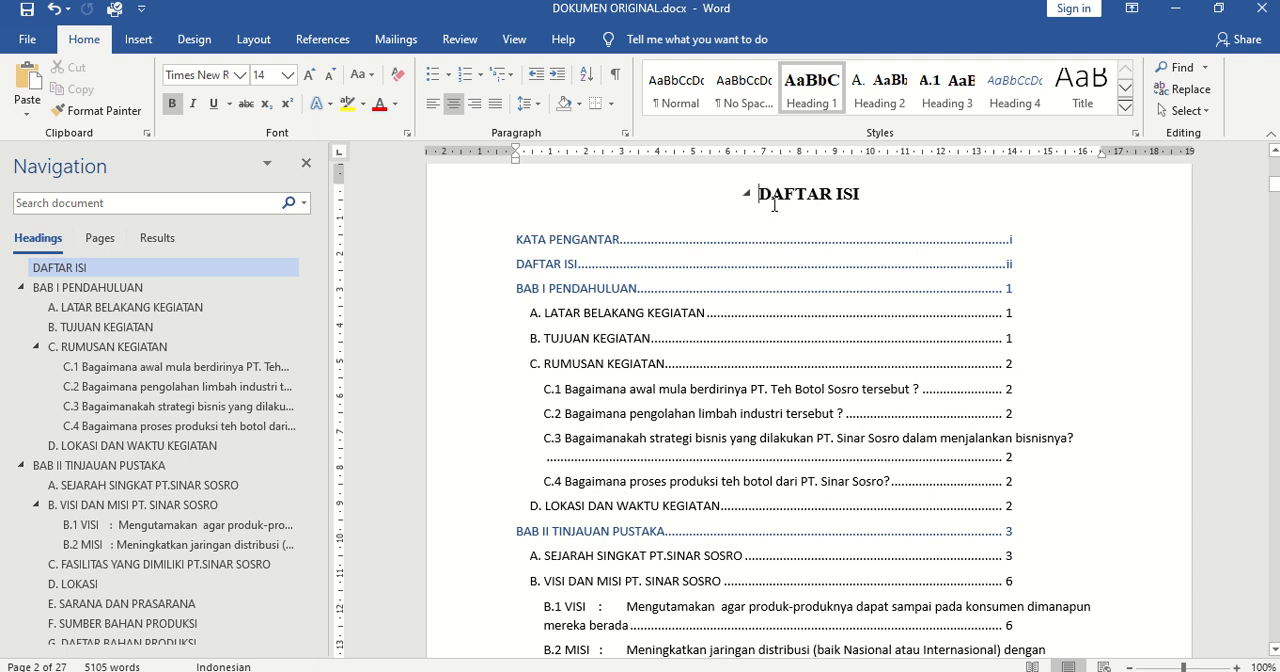
{"action": "scroll", "coordinate": [1276, 175], "scroll_direction": "up", "scroll_amount": 2}
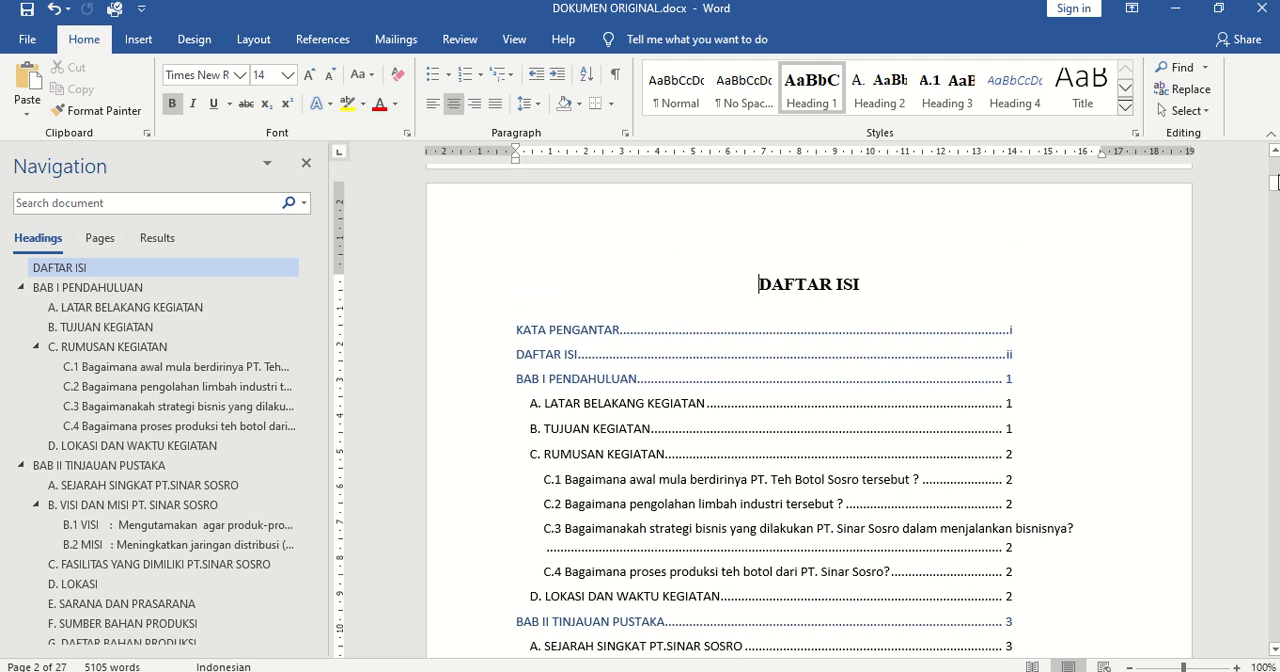
{"action": "left_click_drag", "start_coordinate": [1276, 182], "coordinate": [1276, 164]}
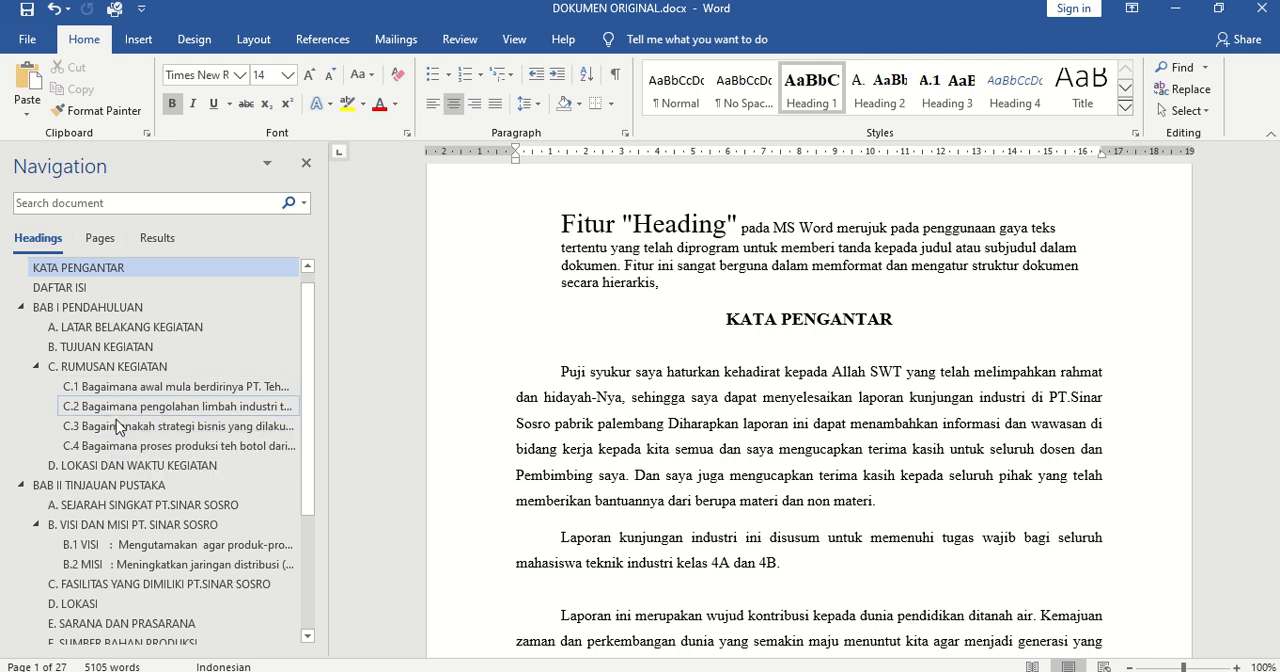
Go to C. RUMUSAN KEGIATAN through the outline and examine the styles of its sub-headings C.1 to C.3
{"action": "left_click", "coordinate": [98, 369]}
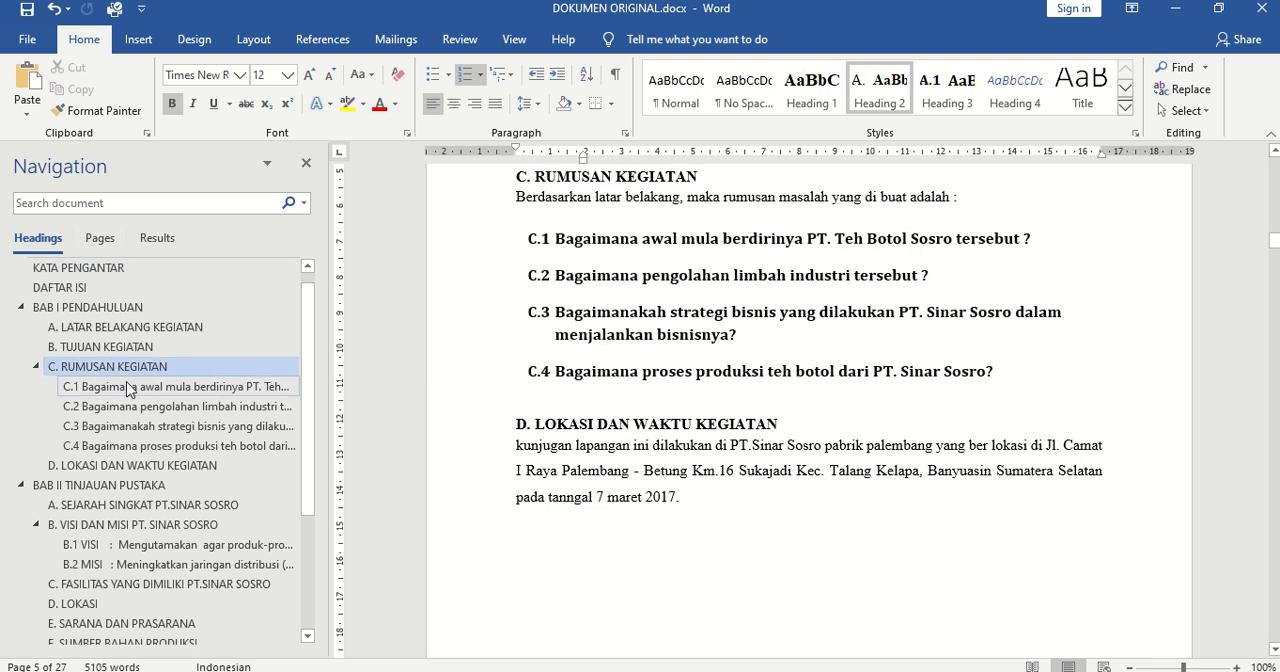
{"action": "left_click", "coordinate": [128, 387]}
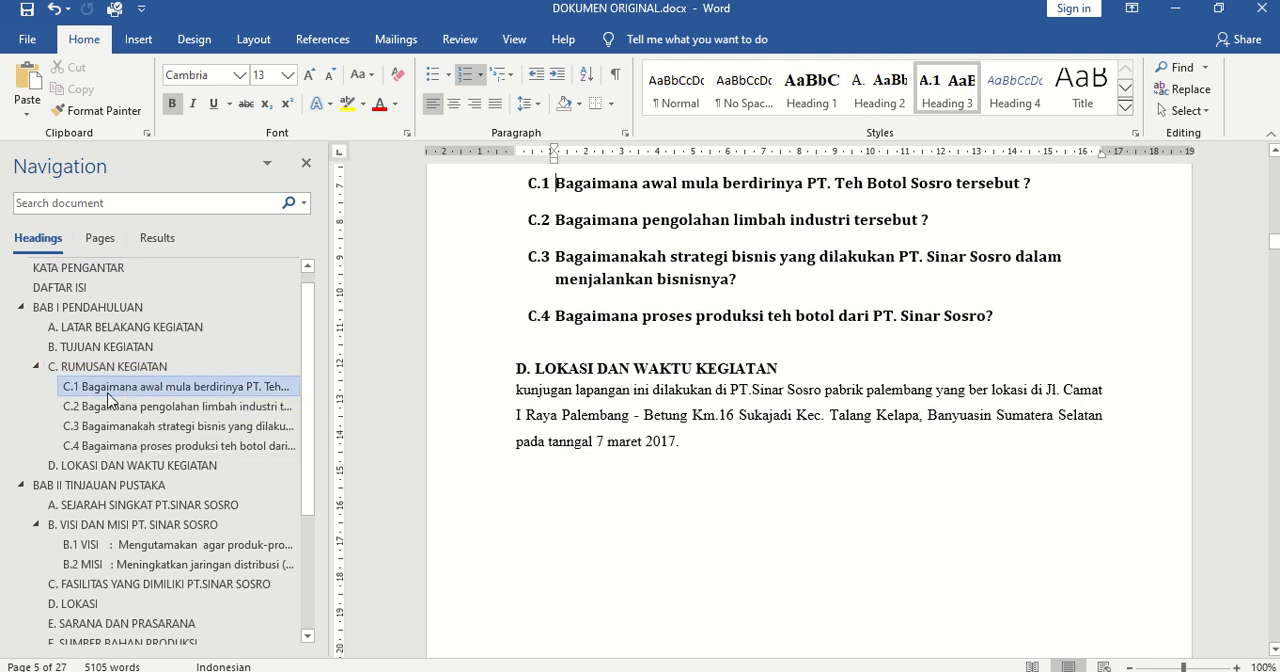
{"action": "left_click", "coordinate": [90, 408]}
{"action": "left_click", "coordinate": [92, 426]}
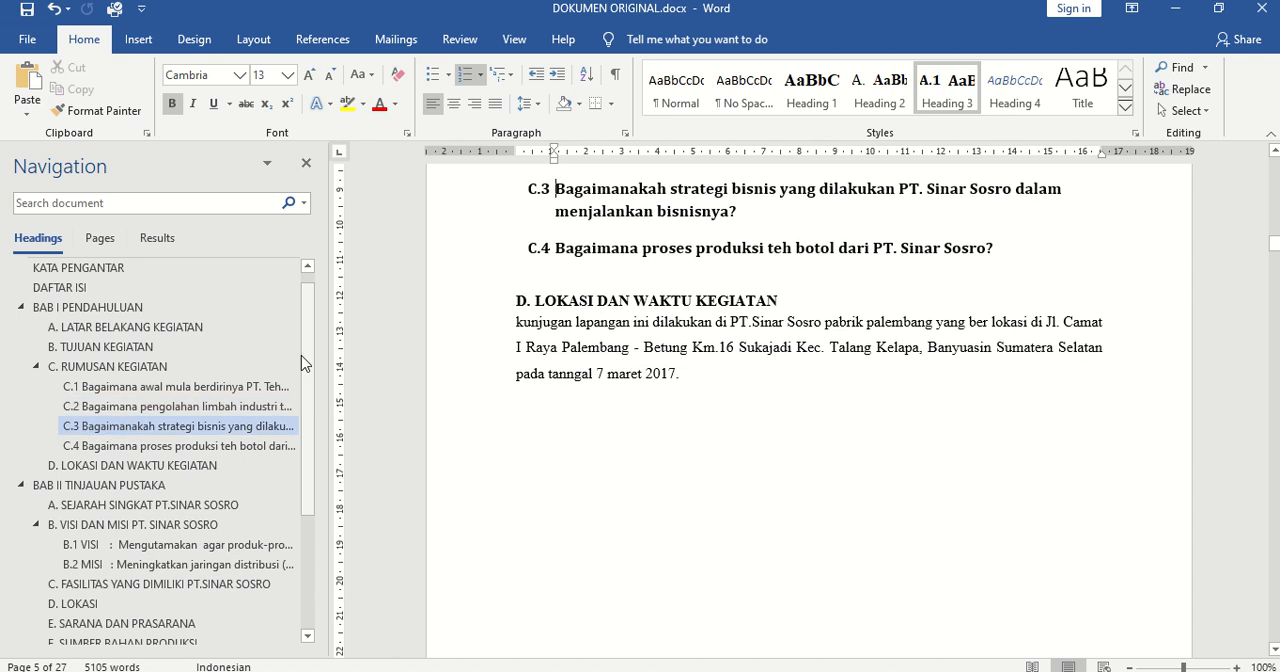
Compare the style of the KATA PENGANTAR heading with those of sub-headings A, B and C under BAB I
{"action": "left_click", "coordinate": [138, 277]}
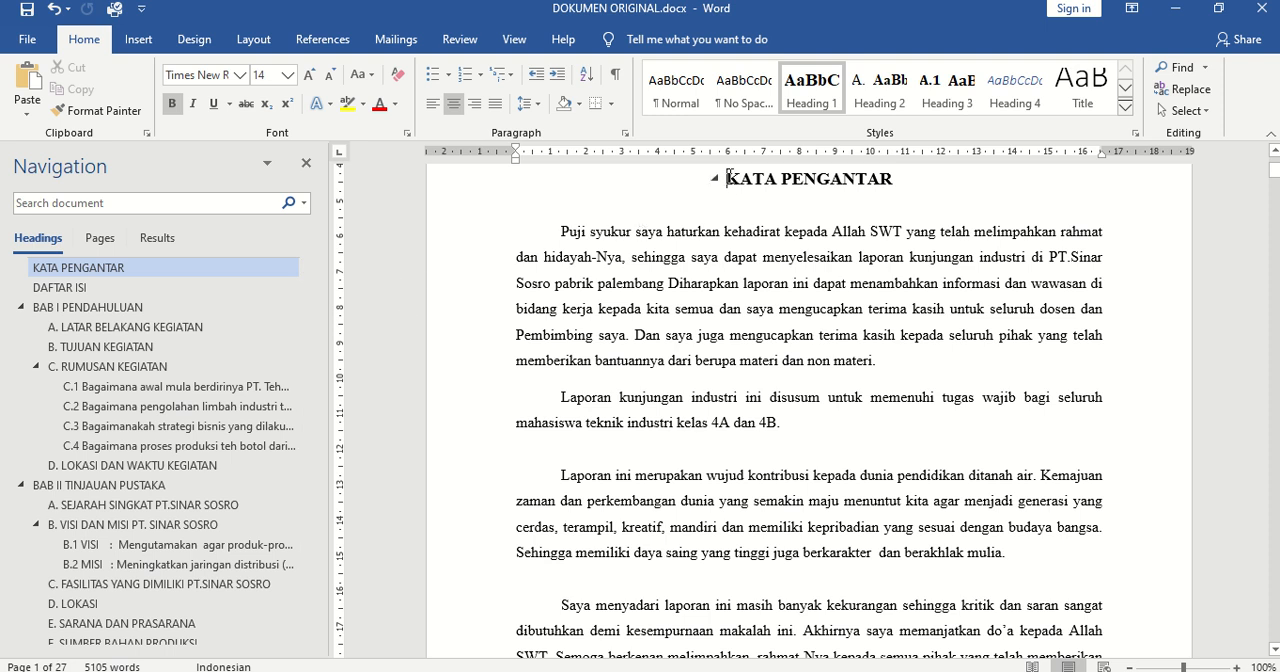
{"action": "left_click", "coordinate": [85, 332]}
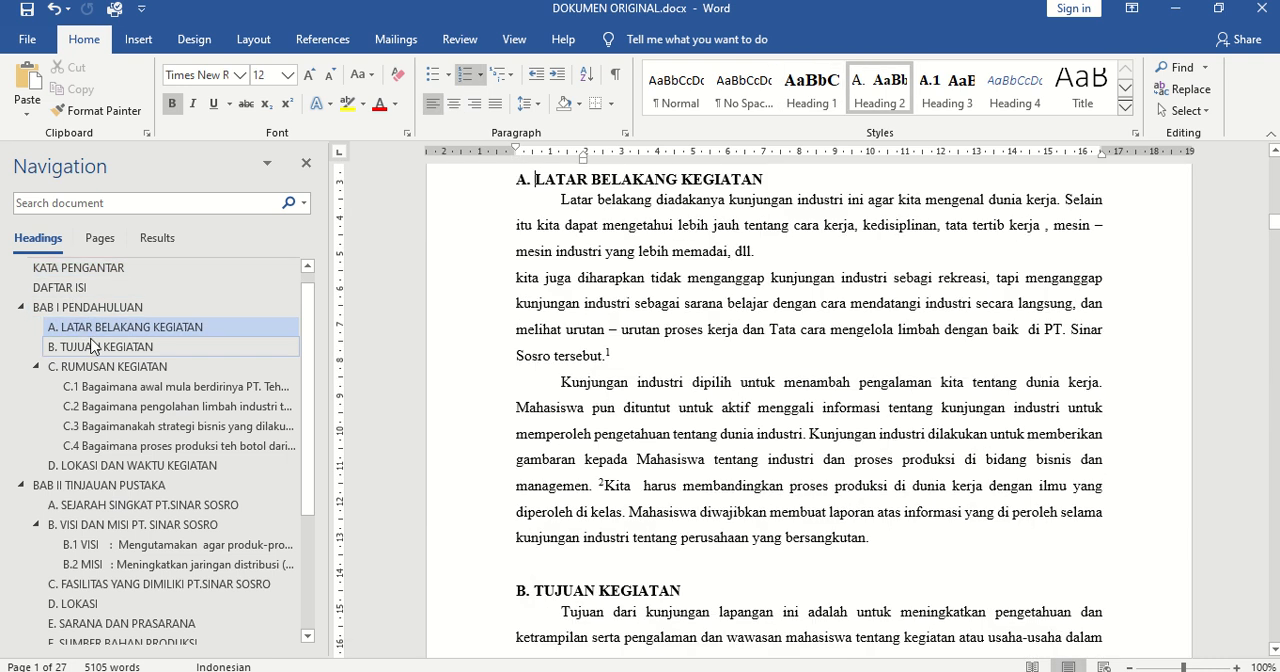
{"action": "left_click", "coordinate": [85, 348]}
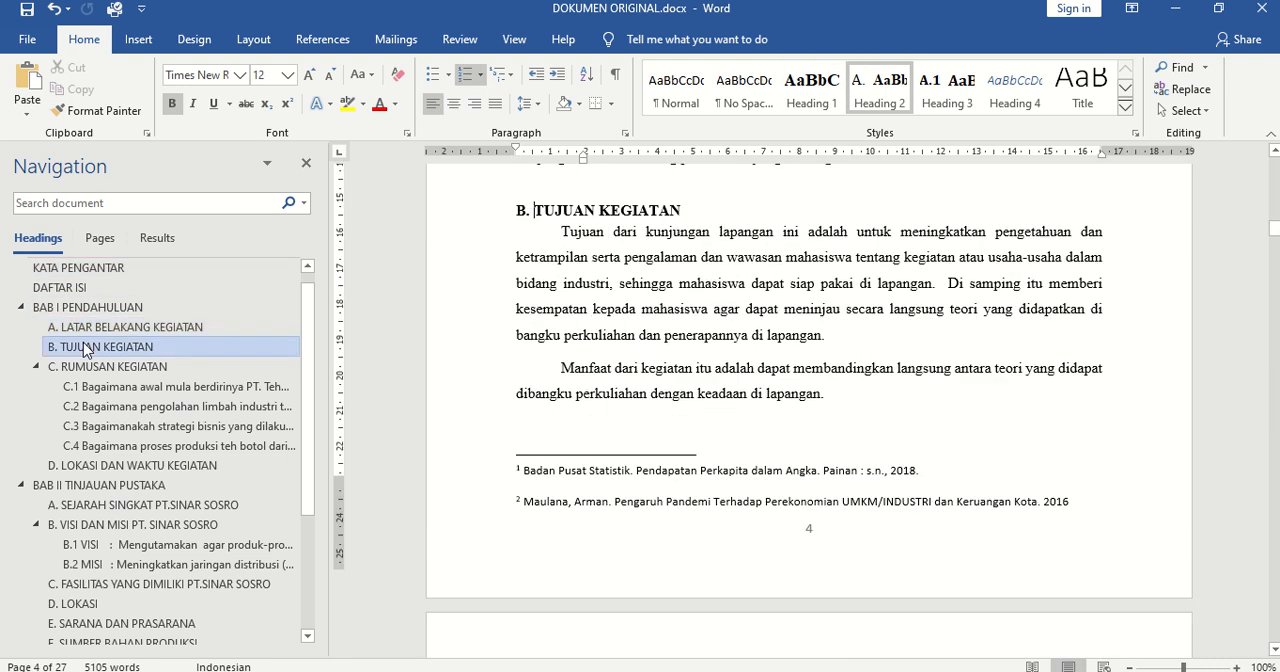
{"action": "left_click", "coordinate": [93, 367]}
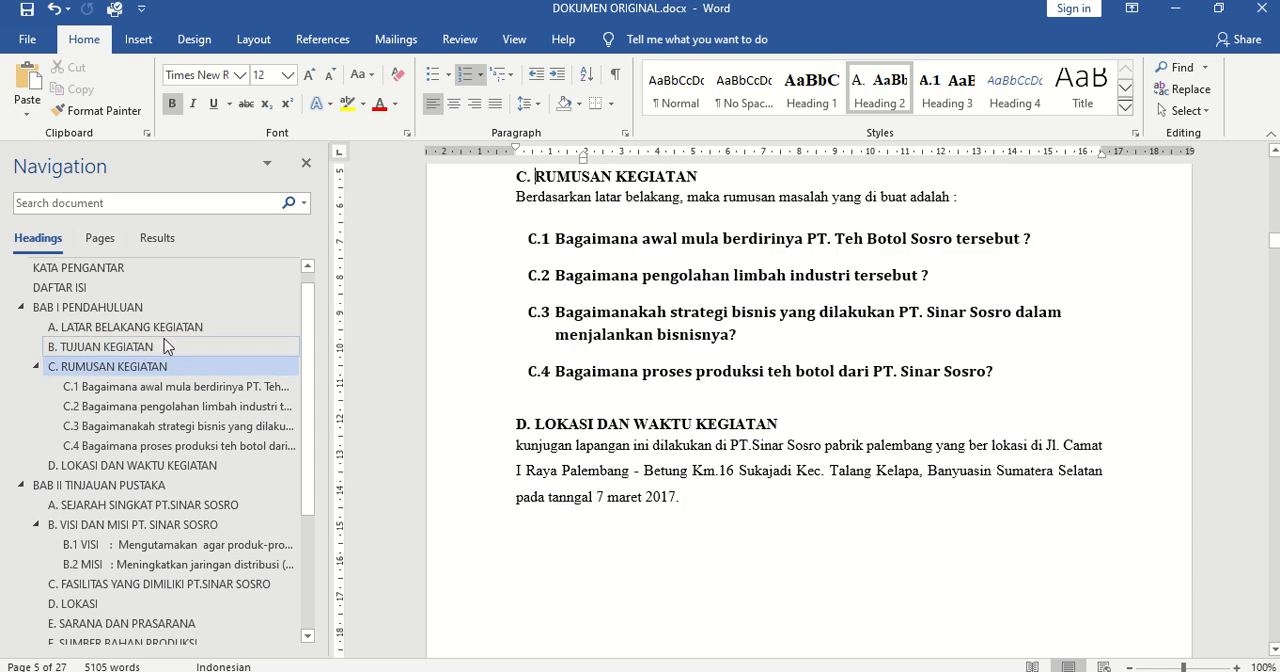
{"action": "left_click", "coordinate": [148, 345]}
{"action": "left_click", "coordinate": [148, 330]}
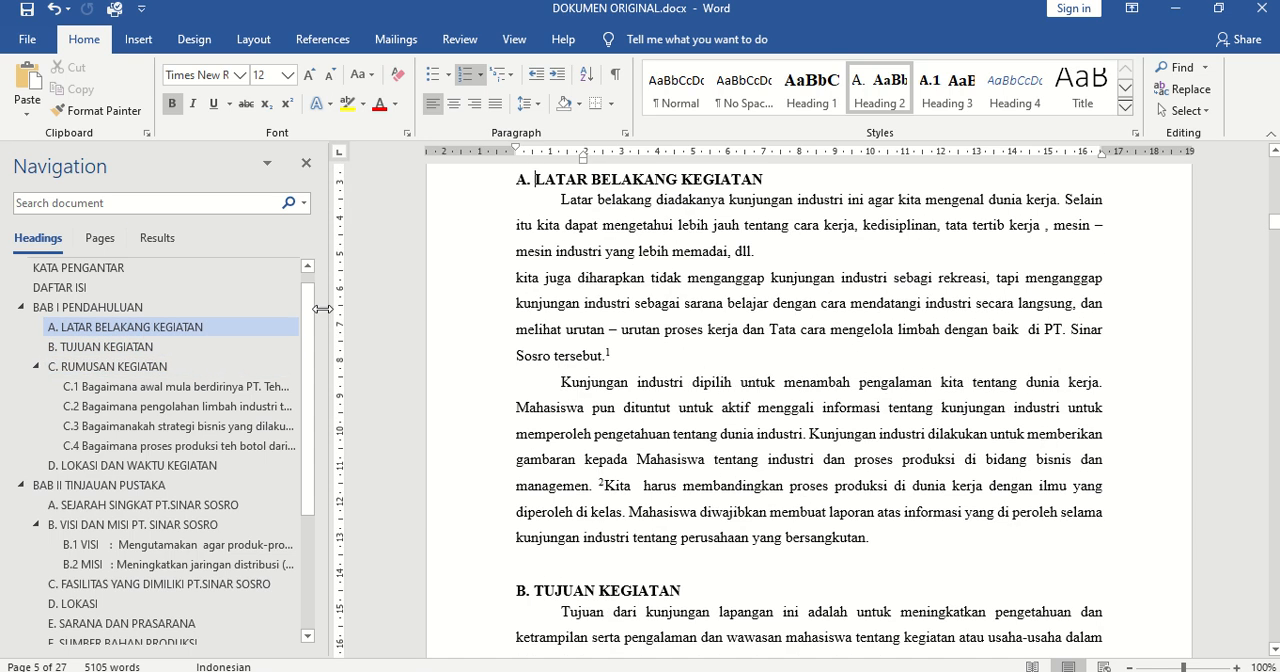
Visit KATA PENGANTAR, A. LATAR BELAKANG KEGIATAN, C.1, C. RUMUSAN KEGIATAN and BAB I in the outline to compare their heading levels
{"action": "left_click", "coordinate": [110, 284]}
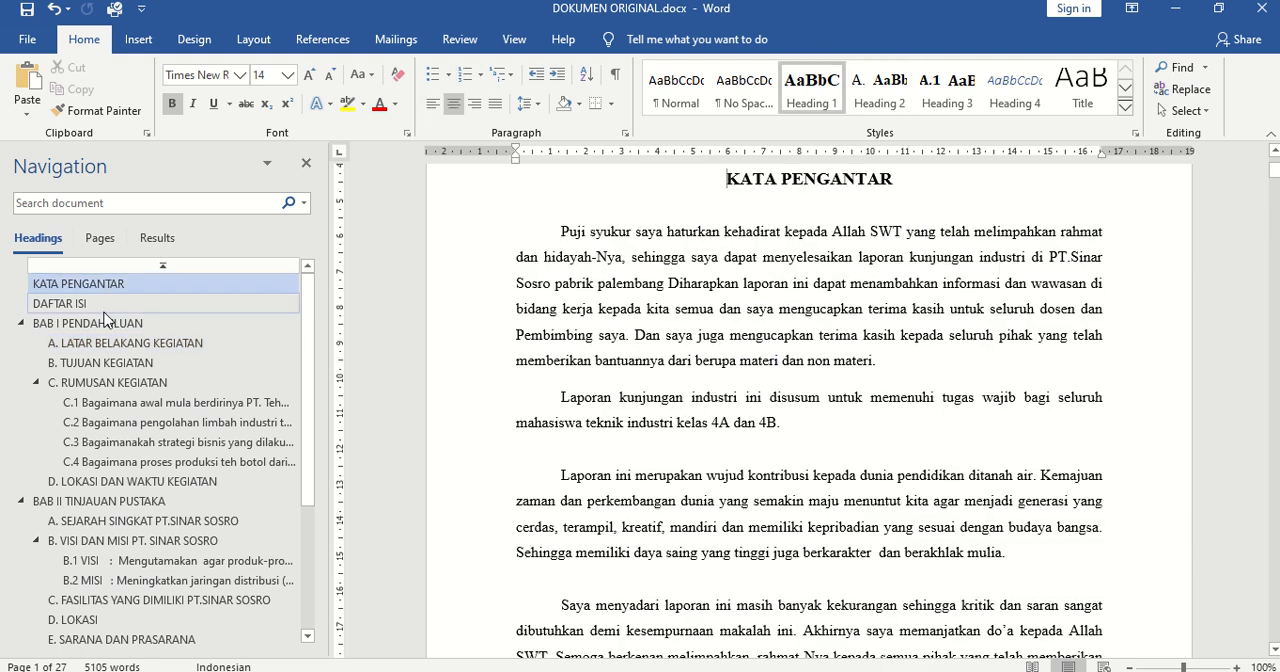
{"action": "left_click", "coordinate": [110, 343]}
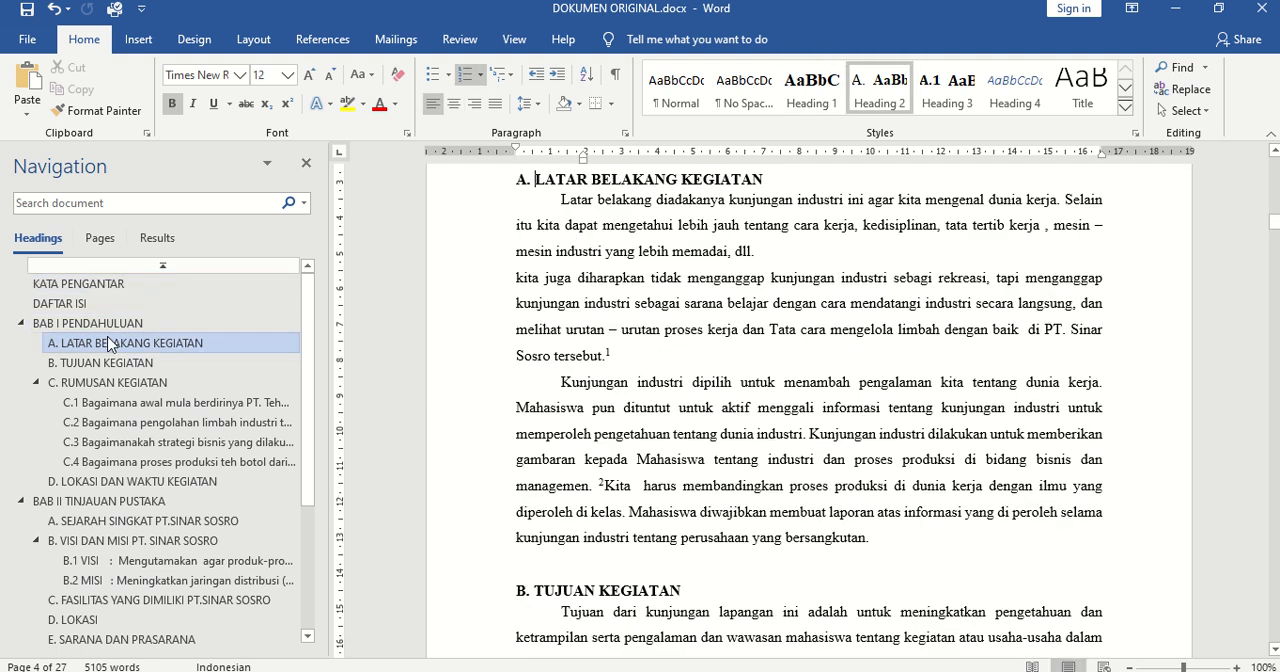
{"action": "left_click", "coordinate": [128, 405]}
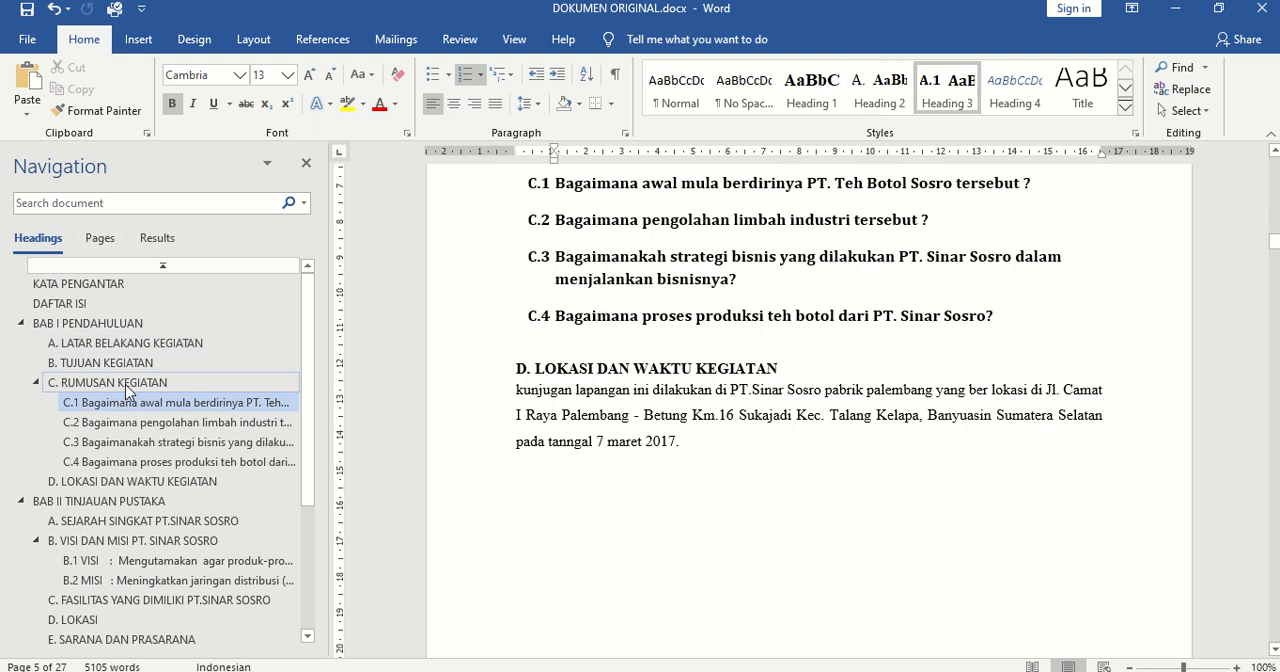
{"action": "left_click", "coordinate": [127, 385]}
{"action": "left_click", "coordinate": [72, 323]}
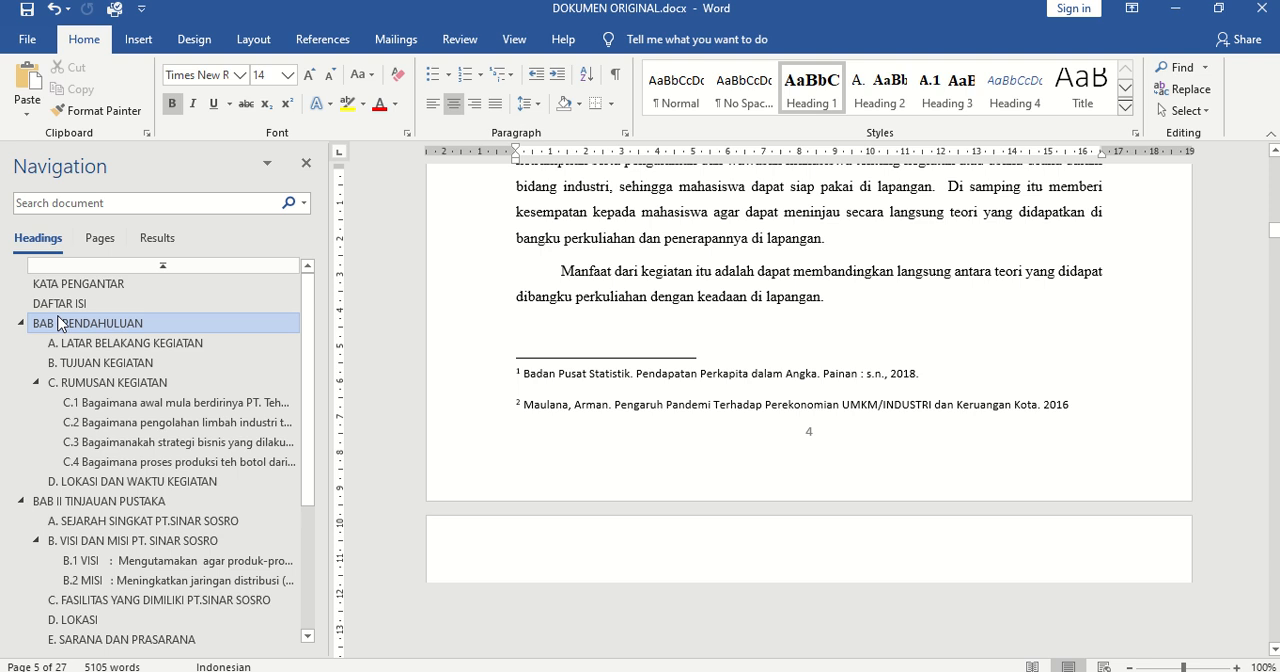
Walk through the outline from KATA PENGANTAR to BAB I PENDAHULUAN and its sub-headings A to D, checking each heading's style
{"action": "left_click", "coordinate": [62, 284]}
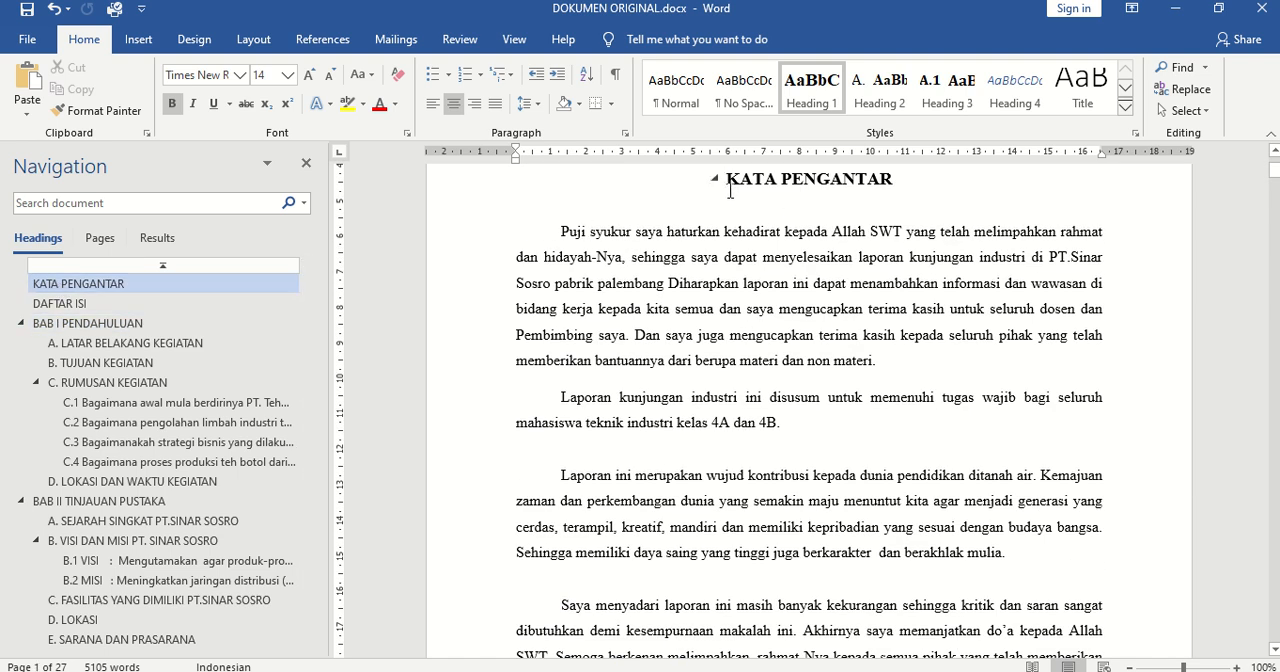
{"action": "left_click", "coordinate": [128, 303]}
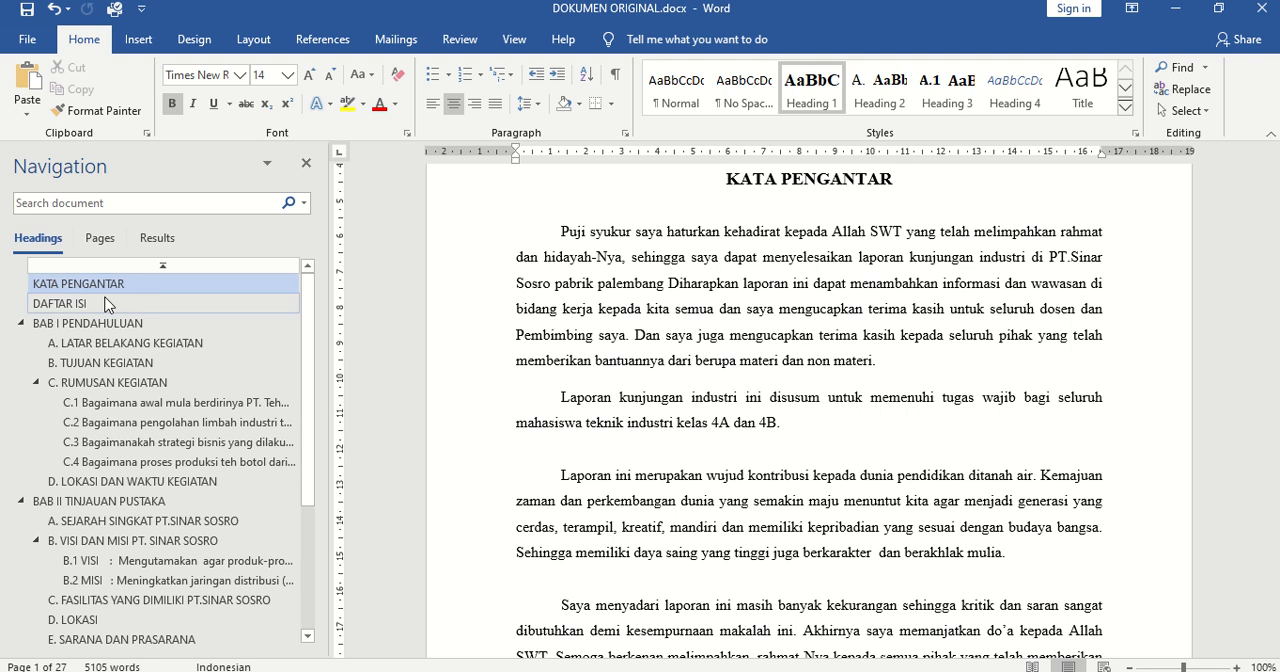
{"action": "left_click", "coordinate": [75, 325]}
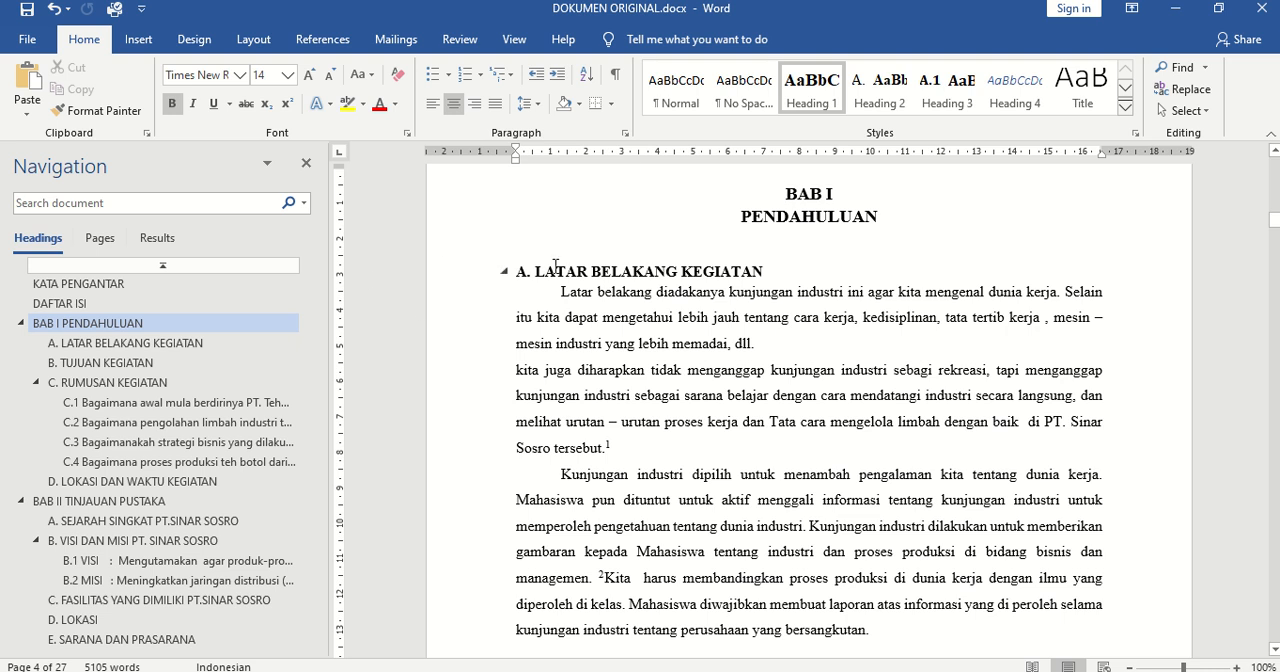
{"action": "left_click", "coordinate": [147, 344]}
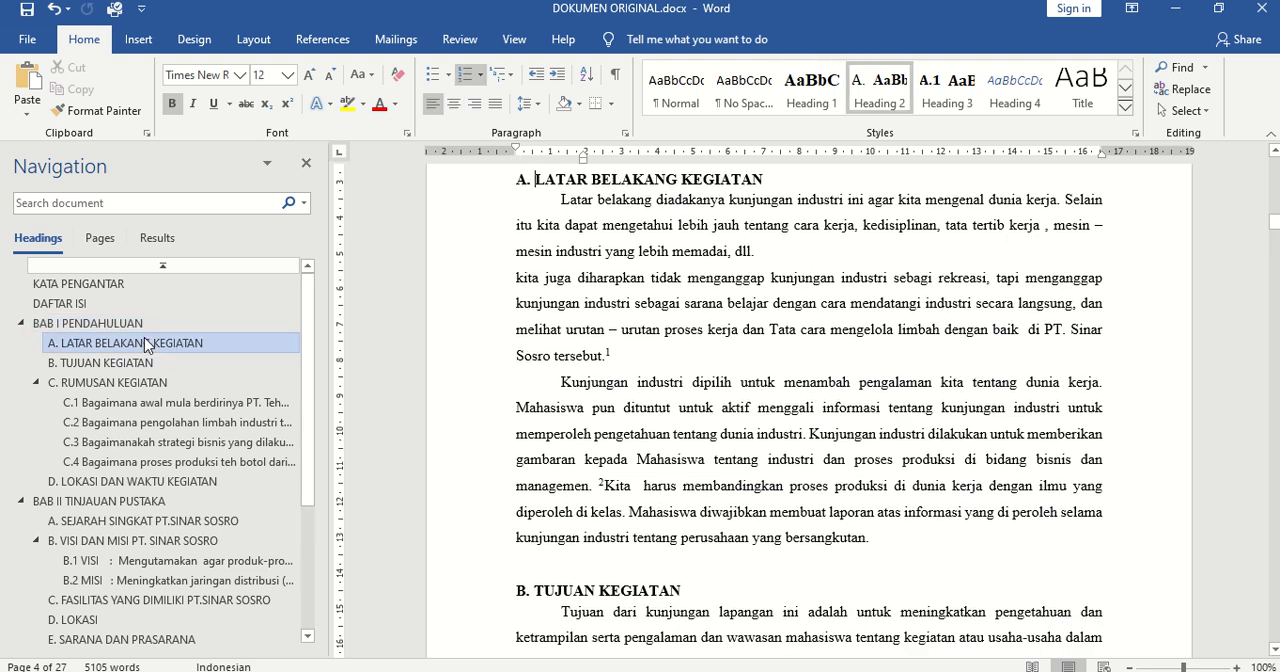
{"action": "left_click", "coordinate": [95, 364]}
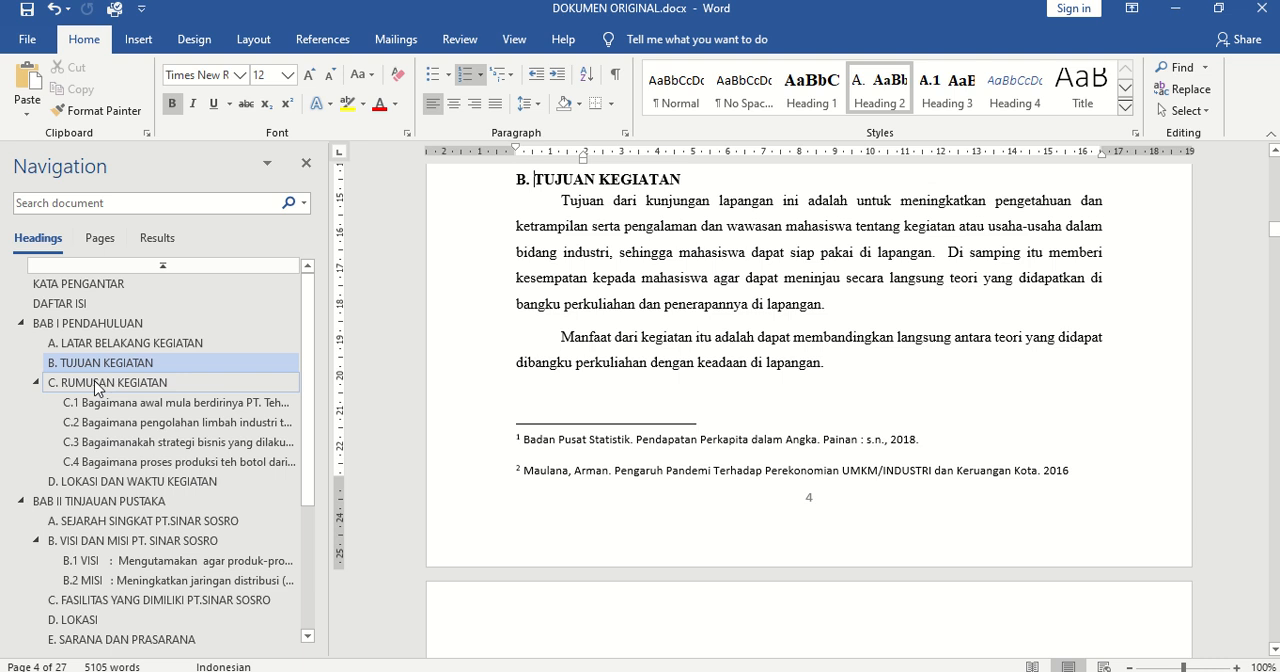
{"action": "left_click", "coordinate": [97, 386]}
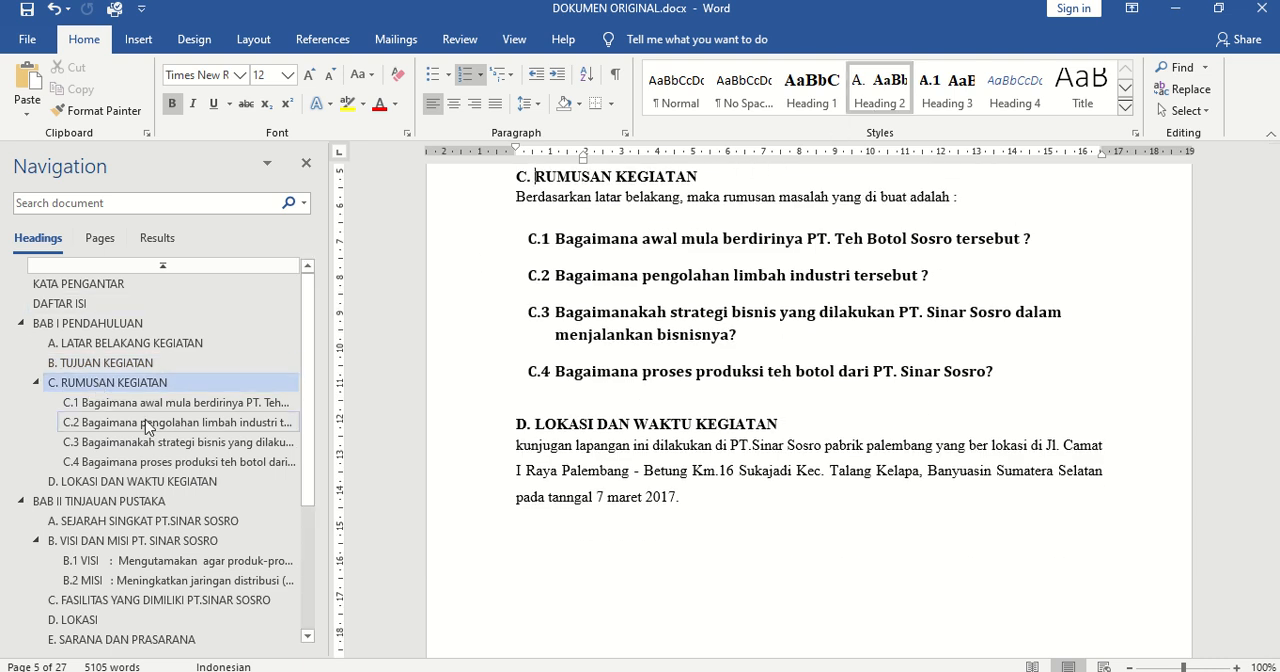
{"action": "left_click", "coordinate": [105, 480]}
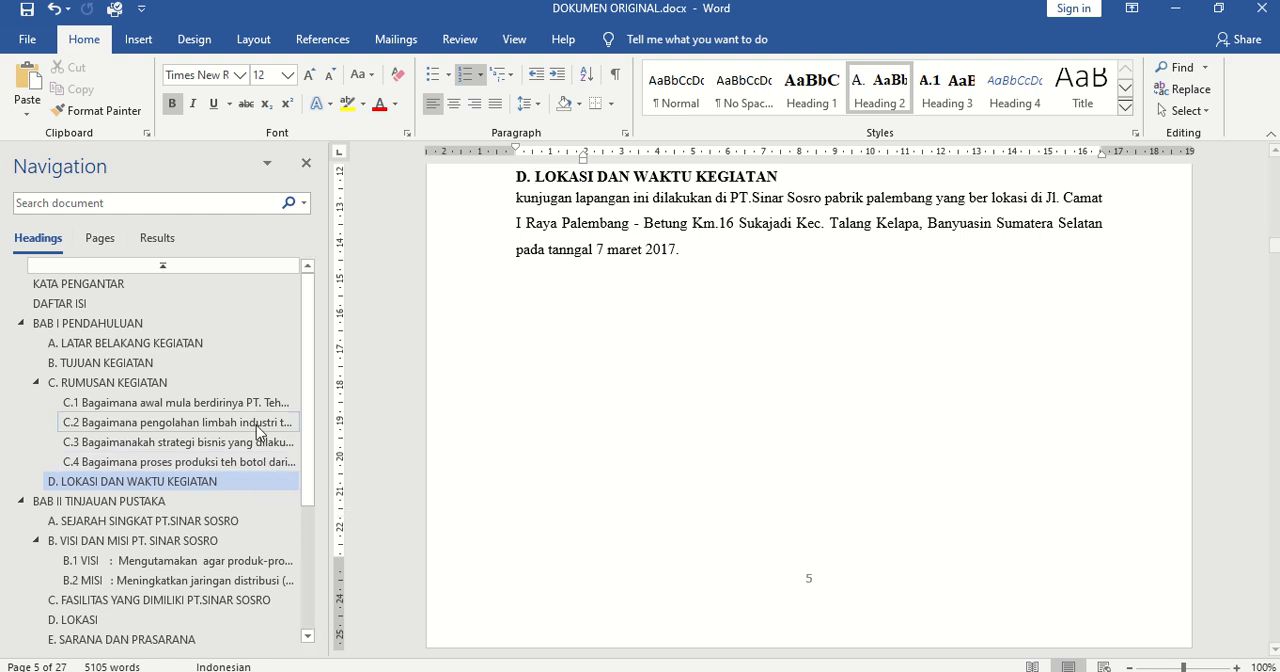
Move among the third-level entries under C. RUMUSAN KEGIATAN to examine their style, ending on C.2
{"action": "left_click", "coordinate": [196, 422]}
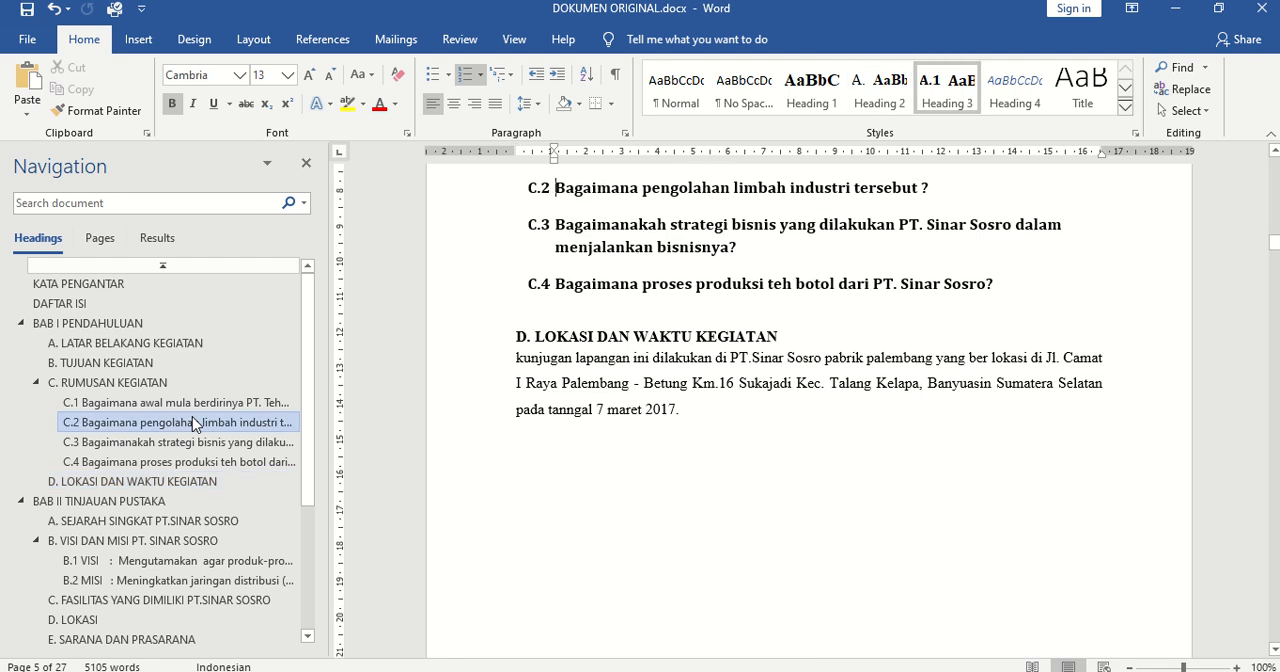
{"action": "key", "text": "Up"}
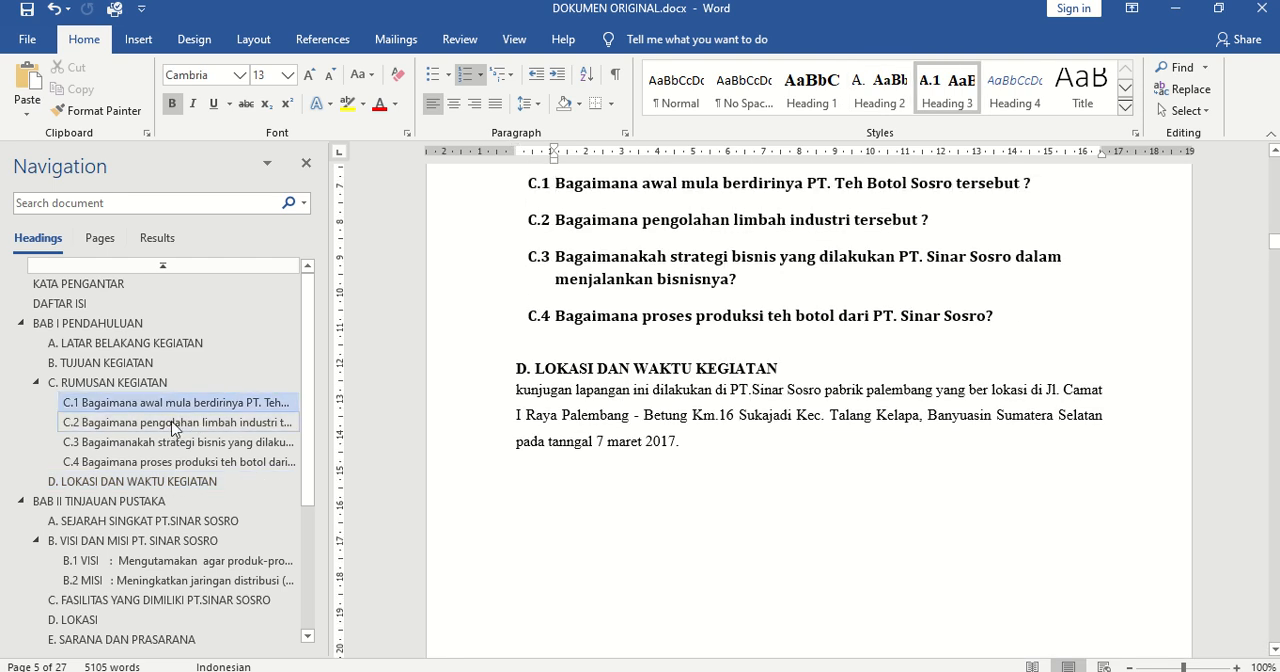
{"action": "key", "text": "Down"}
{"action": "key", "text": "Down"}
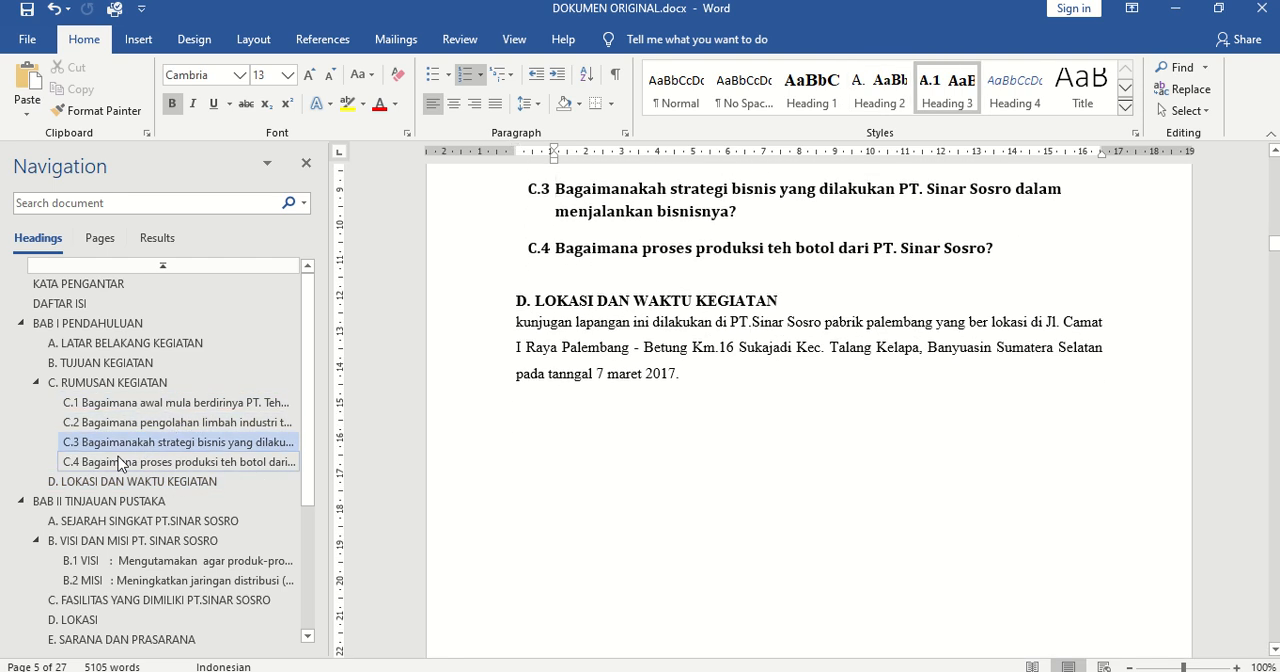
{"action": "left_click", "coordinate": [121, 455]}
{"action": "left_click", "coordinate": [141, 410]}
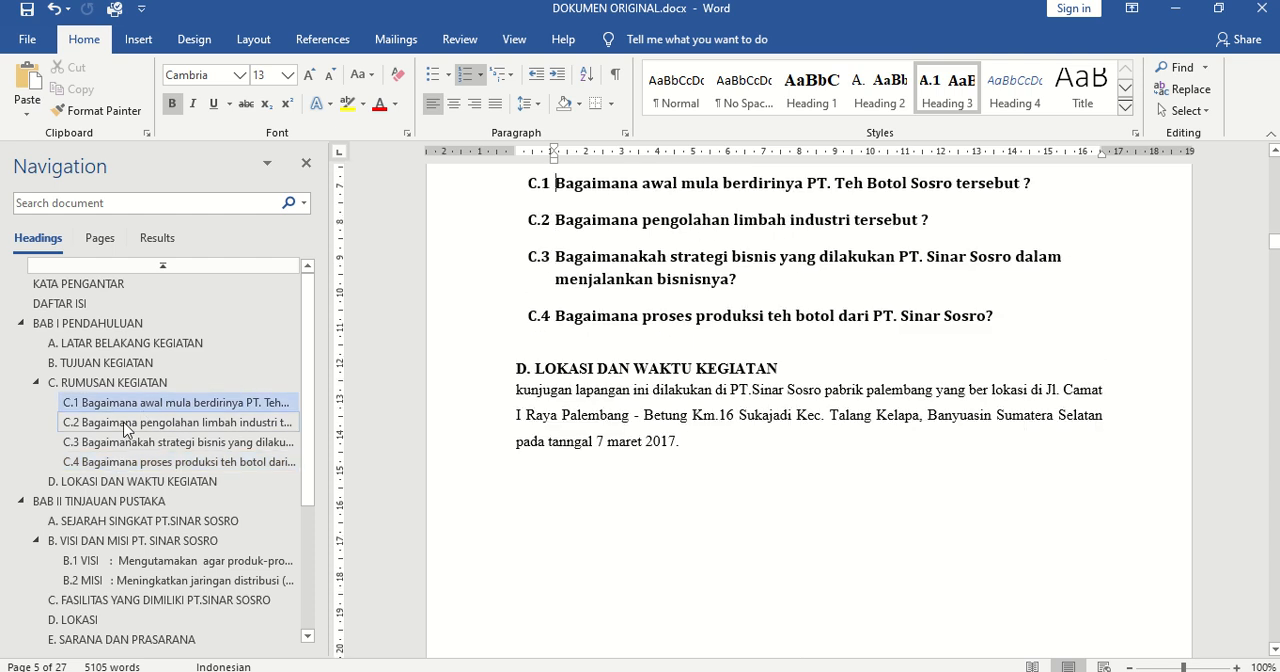
{"action": "left_click", "coordinate": [141, 421]}
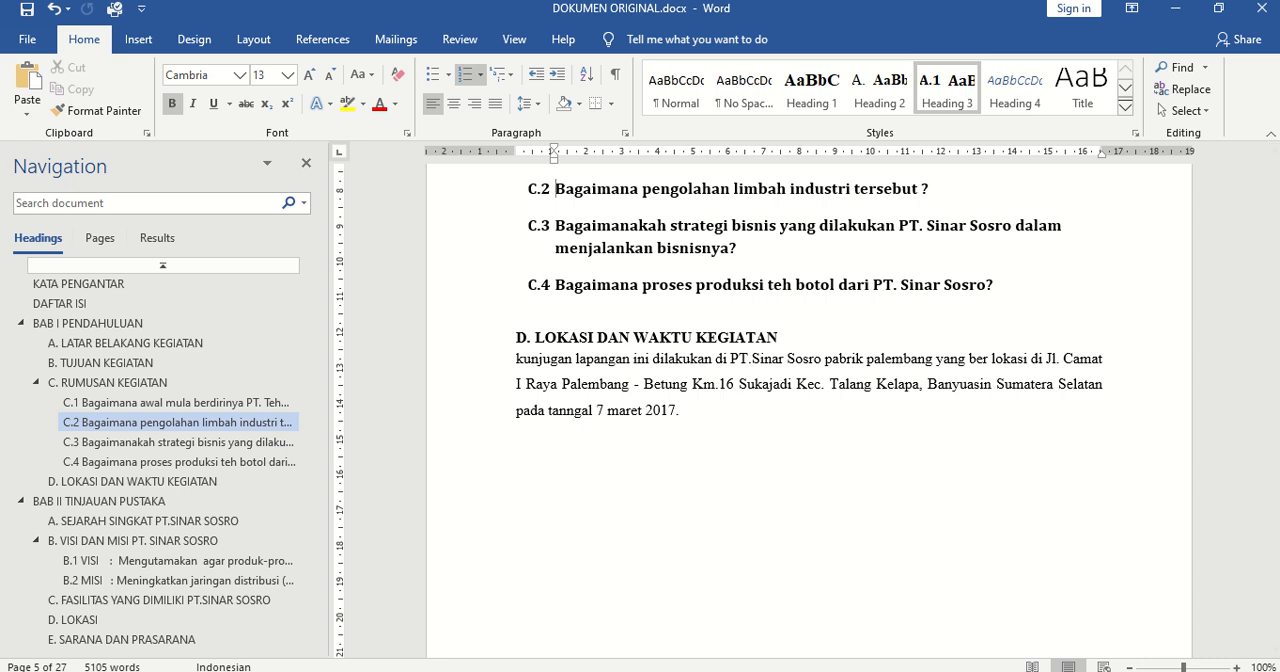
Arrange Document8 and DOKUMEN ORIGINAL.docx side by side, with the Notepad topic list minimized
{"action": "key", "text": "alt+Tab"}
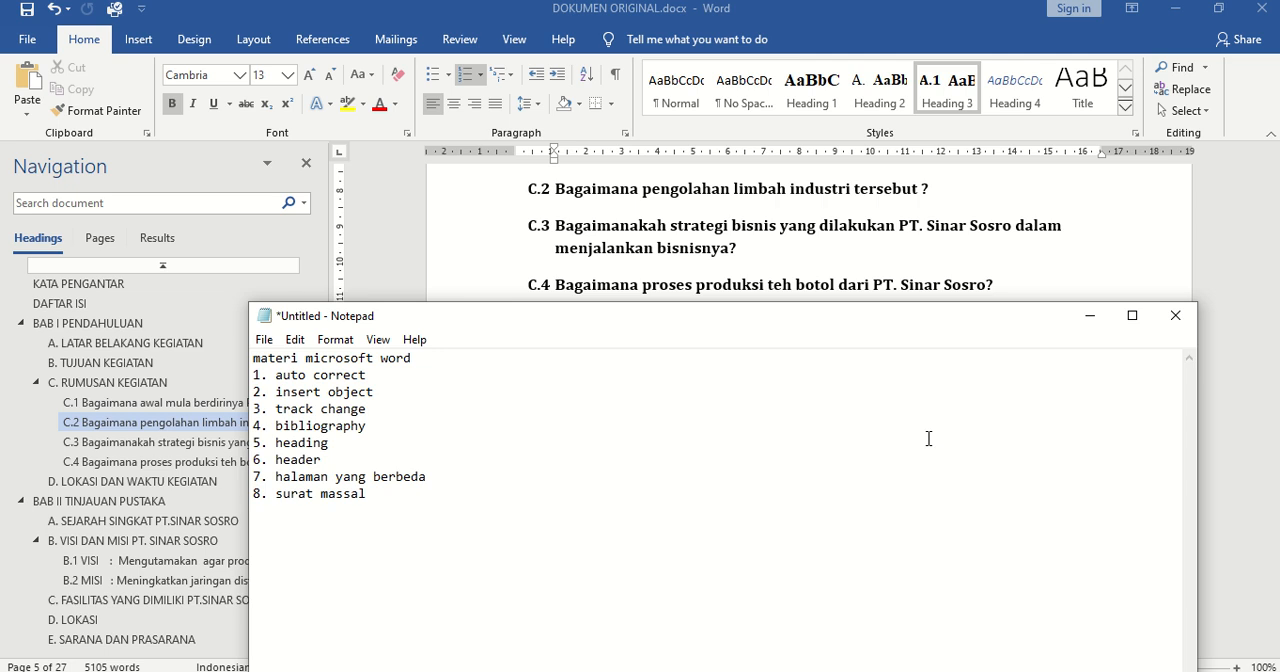
{"action": "left_click", "coordinate": [1090, 315]}
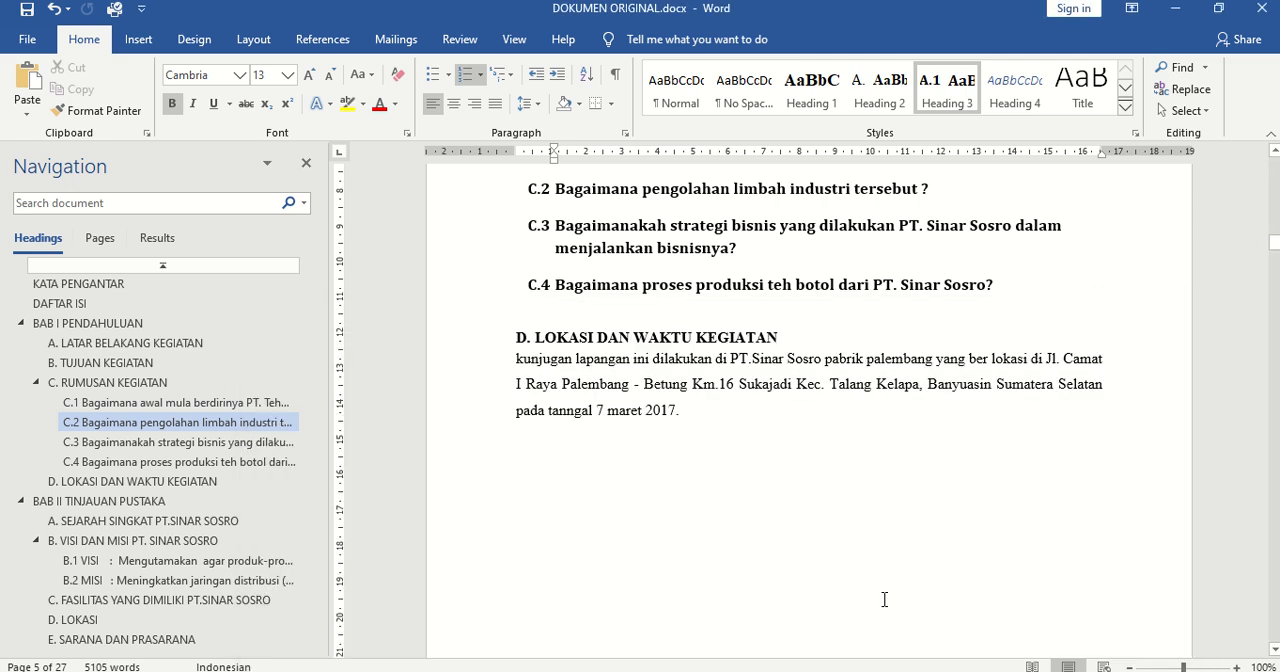
{"action": "left_click", "coordinate": [905, 671]}
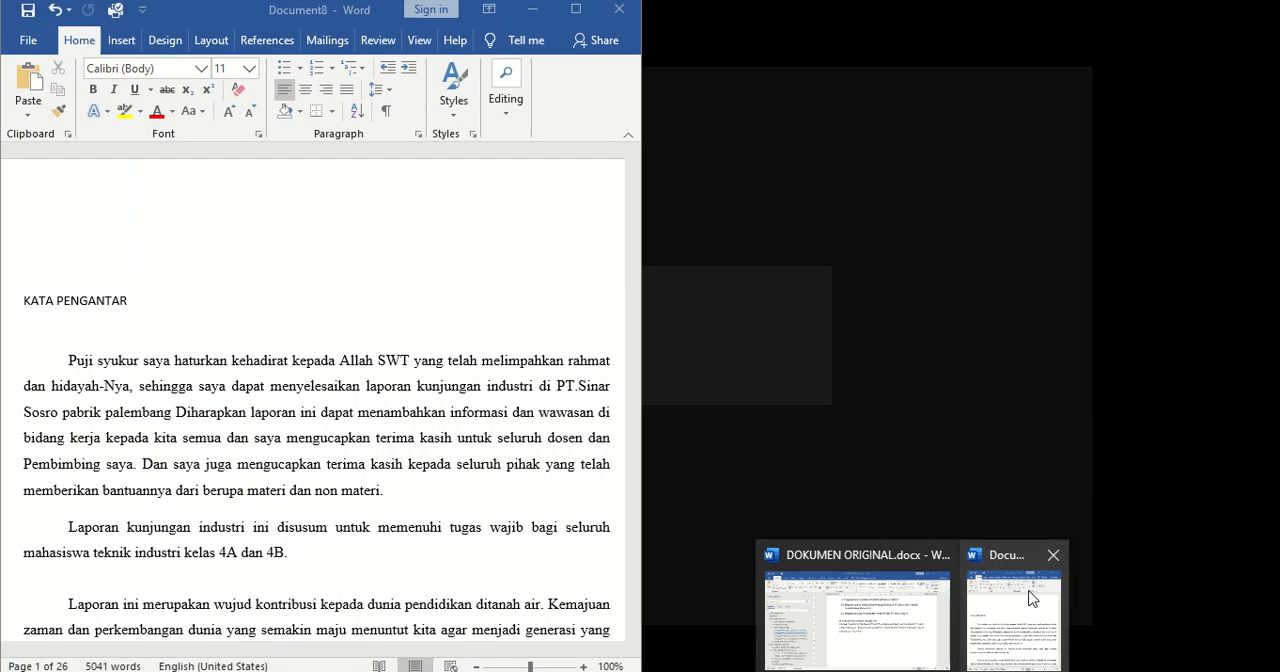
{"action": "left_click", "coordinate": [1029, 600]}
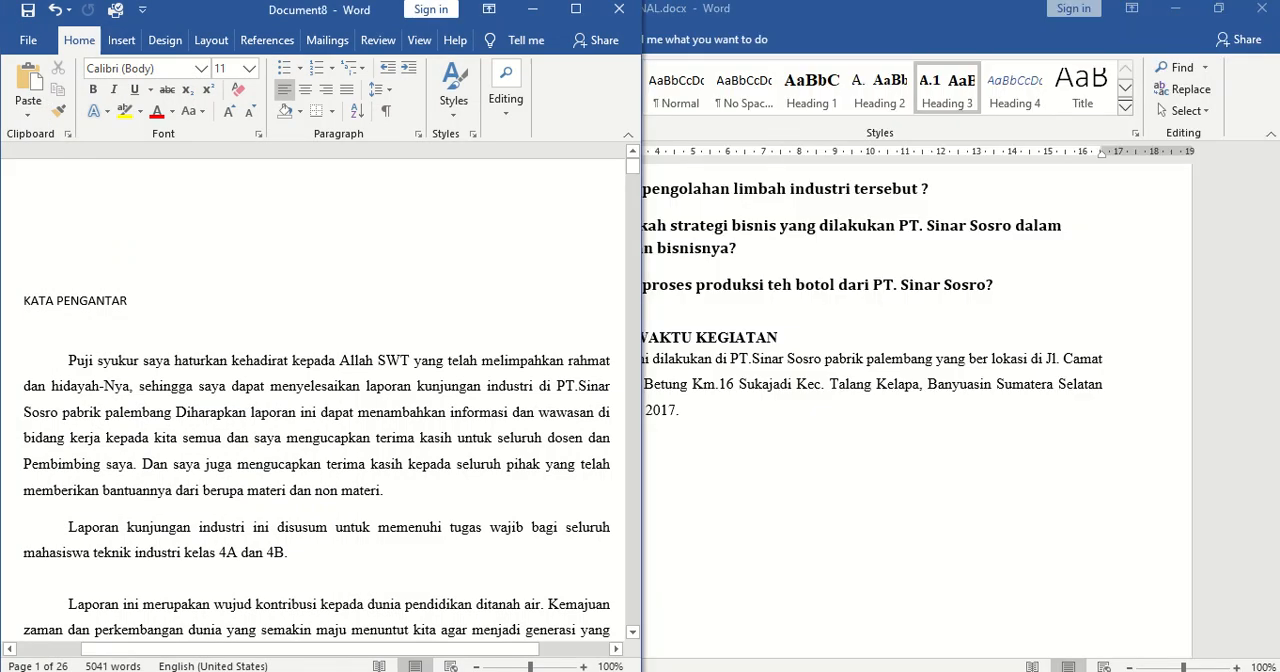
{"action": "mouse_move", "coordinate": [905, 671]}
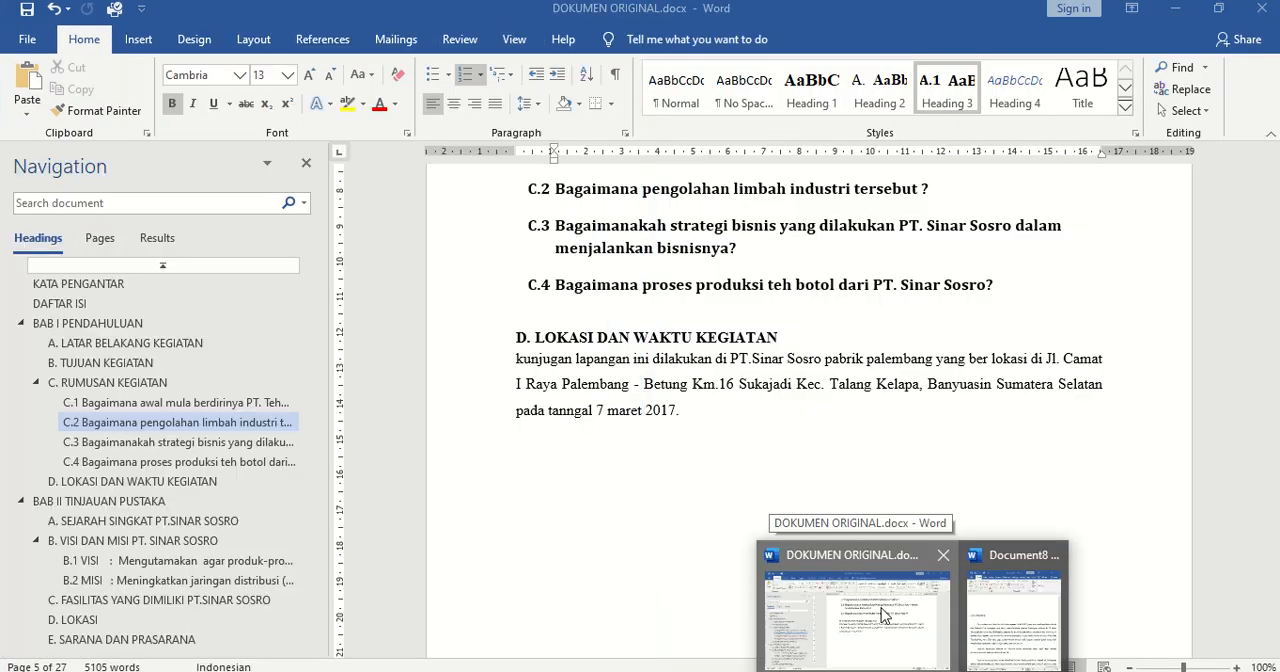
{"action": "left_click", "coordinate": [881, 608]}
{"action": "left_click_drag", "start_coordinate": [948, 36], "coordinate": [1279, 20]}
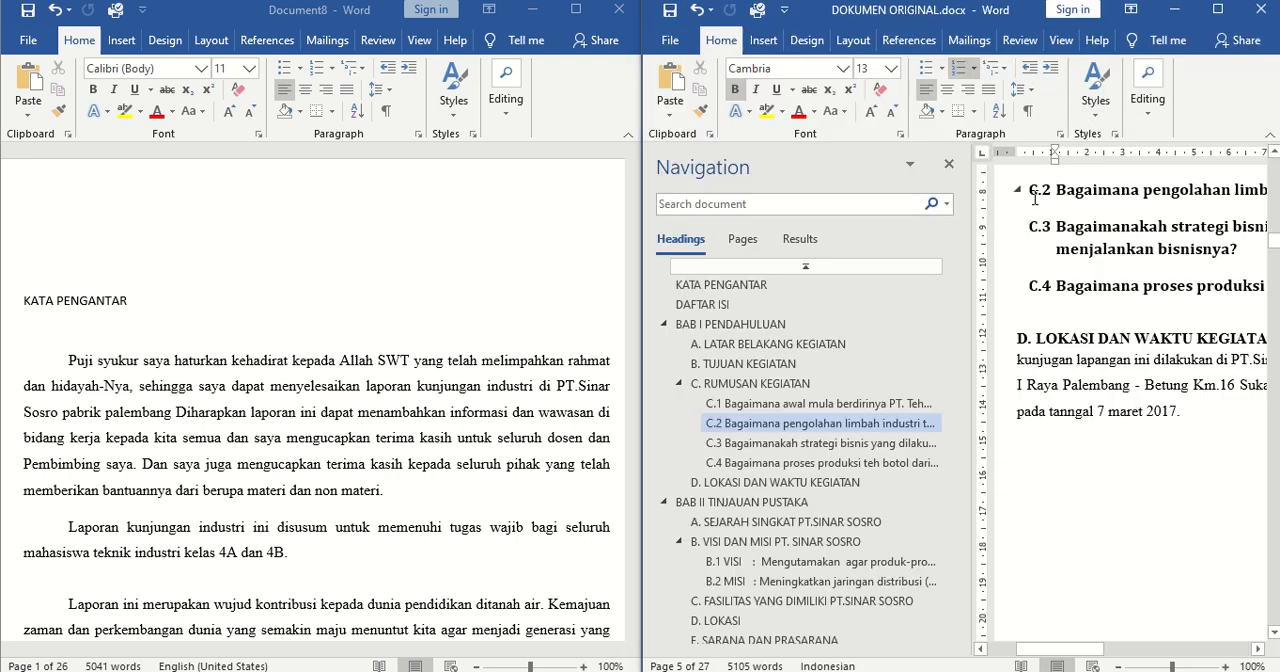
Apply the Heading 1 style to the KATA PENGANTAR title in Document8
{"action": "left_click", "coordinate": [109, 361]}
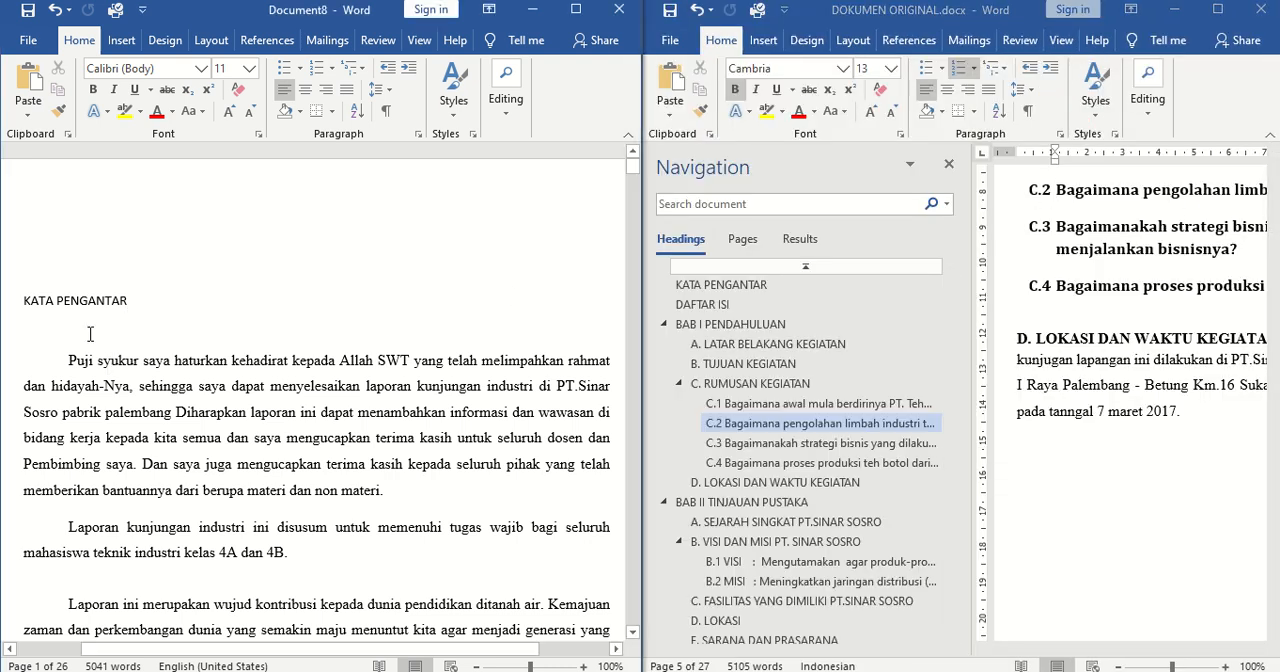
{"action": "left_click", "coordinate": [90, 334]}
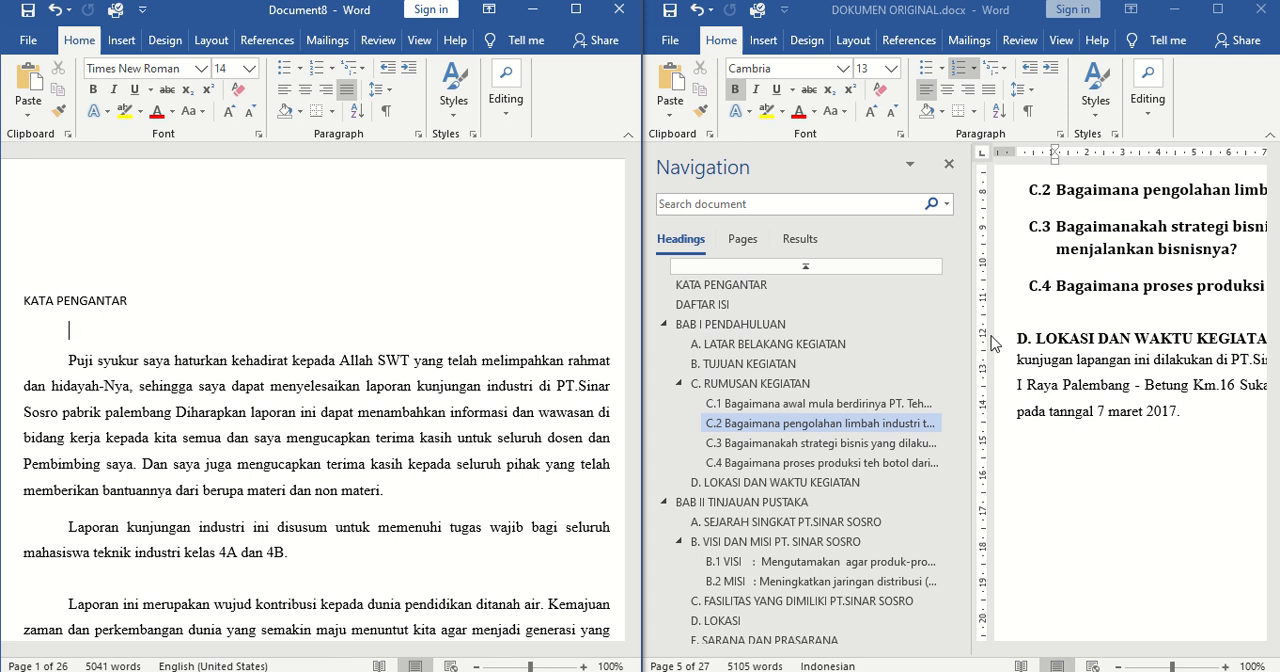
{"action": "key", "text": "BackSpace"}
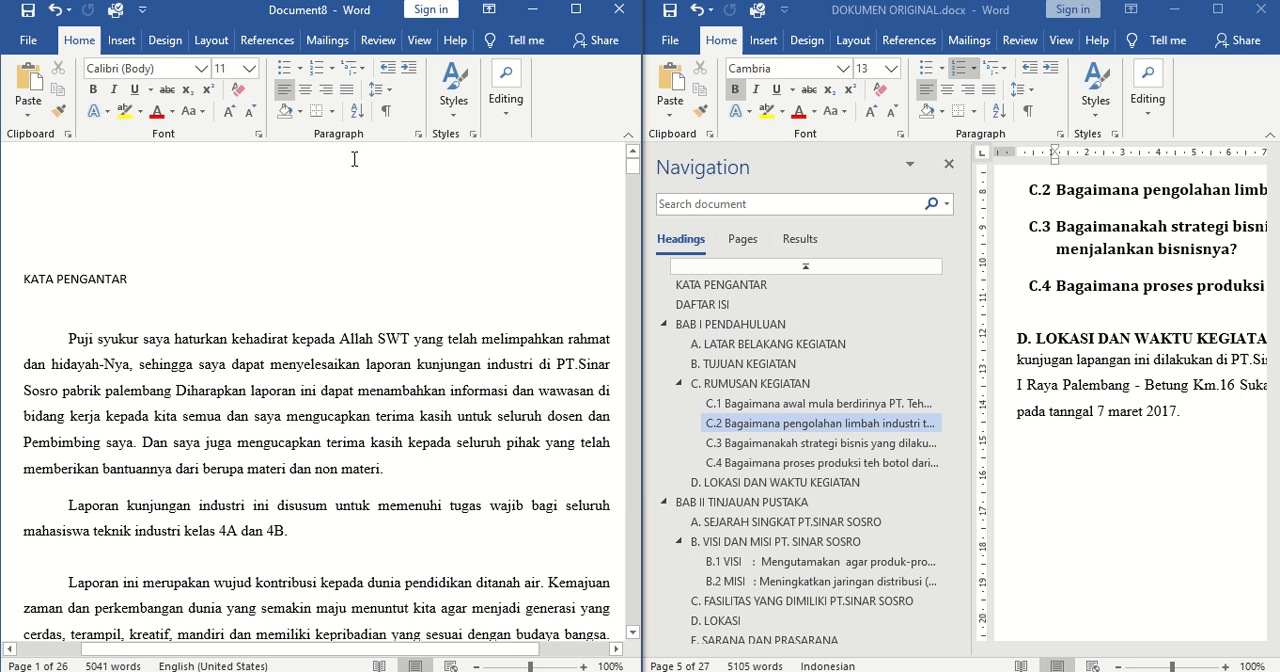
{"action": "left_click", "coordinate": [458, 115]}
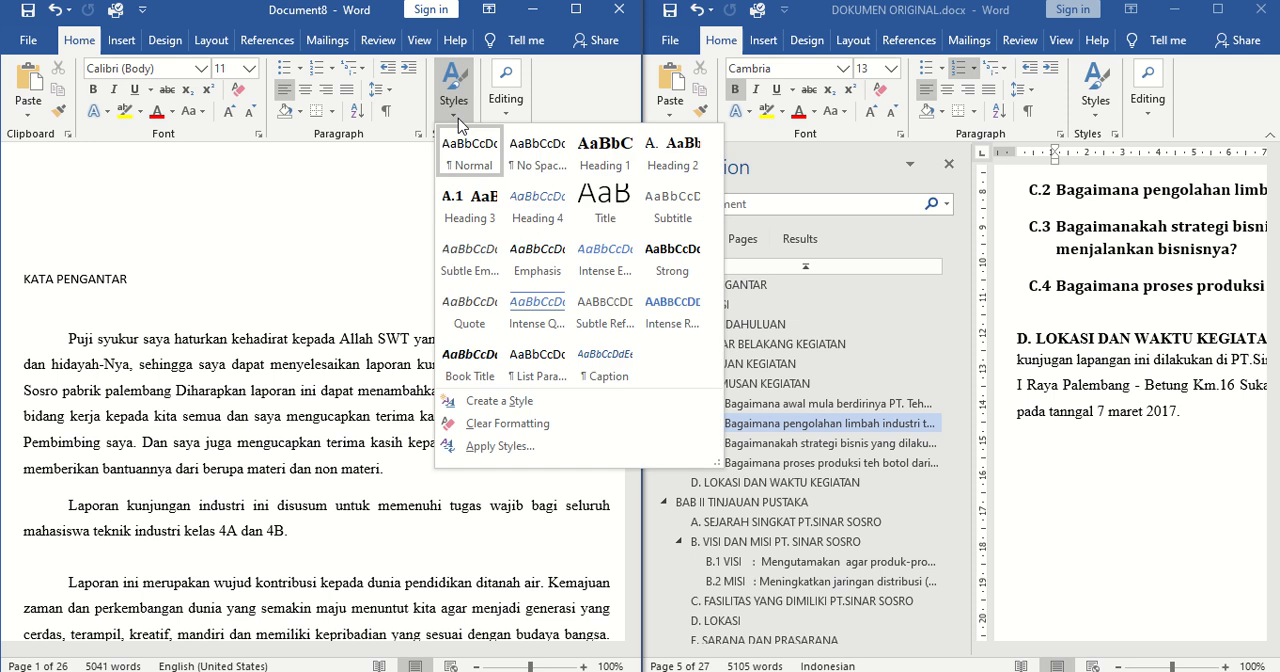
{"action": "left_click", "coordinate": [605, 155]}
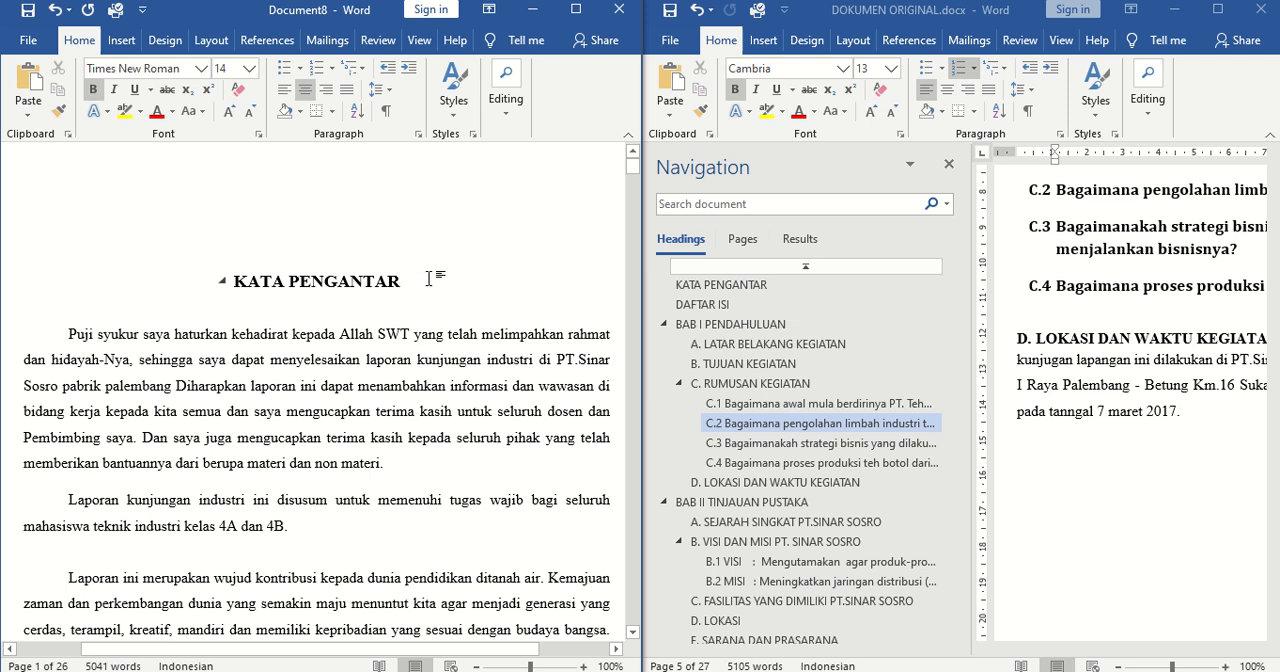
Modify the Heading 1 style of Document8 to use the blue Accent 1 font color and left alignment
{"action": "left_click_drag", "start_coordinate": [430, 281], "coordinate": [223, 287]}
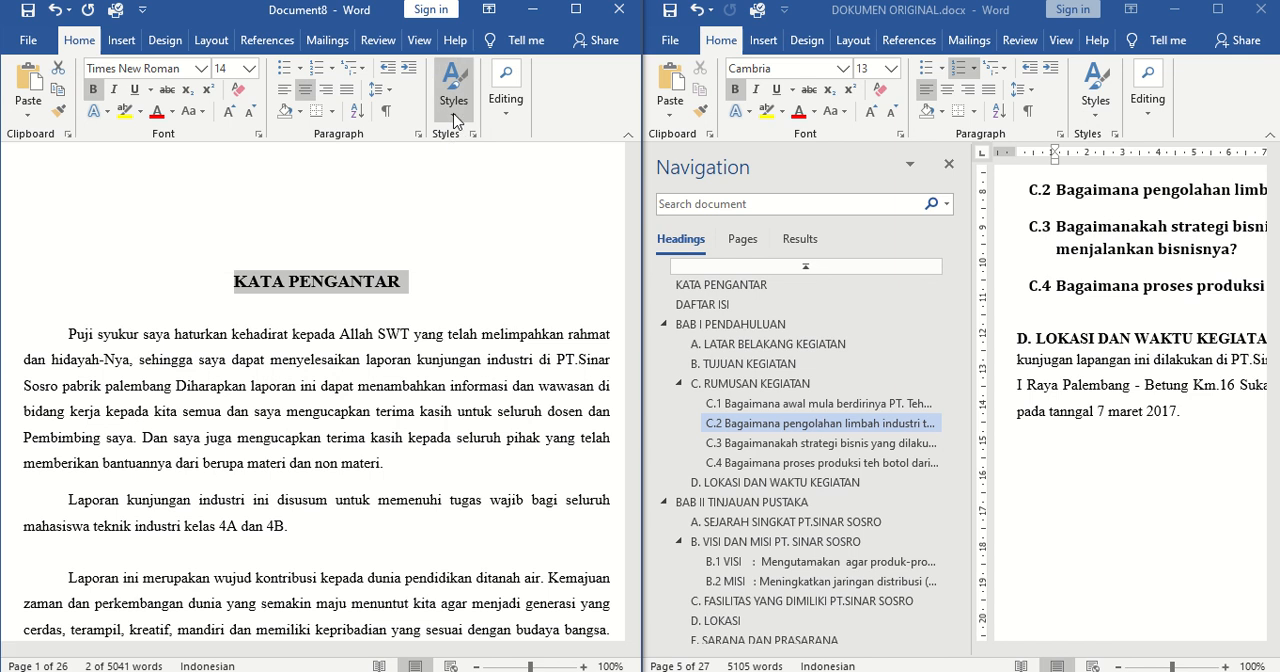
{"action": "left_click", "coordinate": [454, 88]}
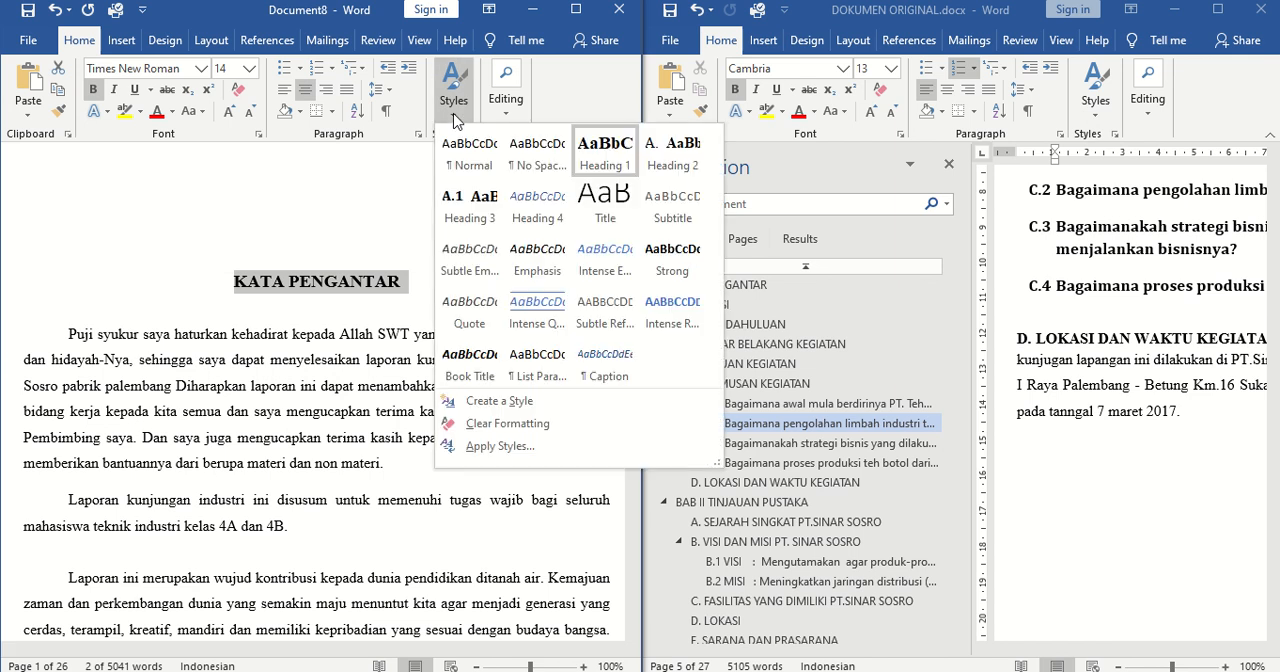
{"action": "right_click", "coordinate": [614, 149]}
{"action": "left_click", "coordinate": [655, 183]}
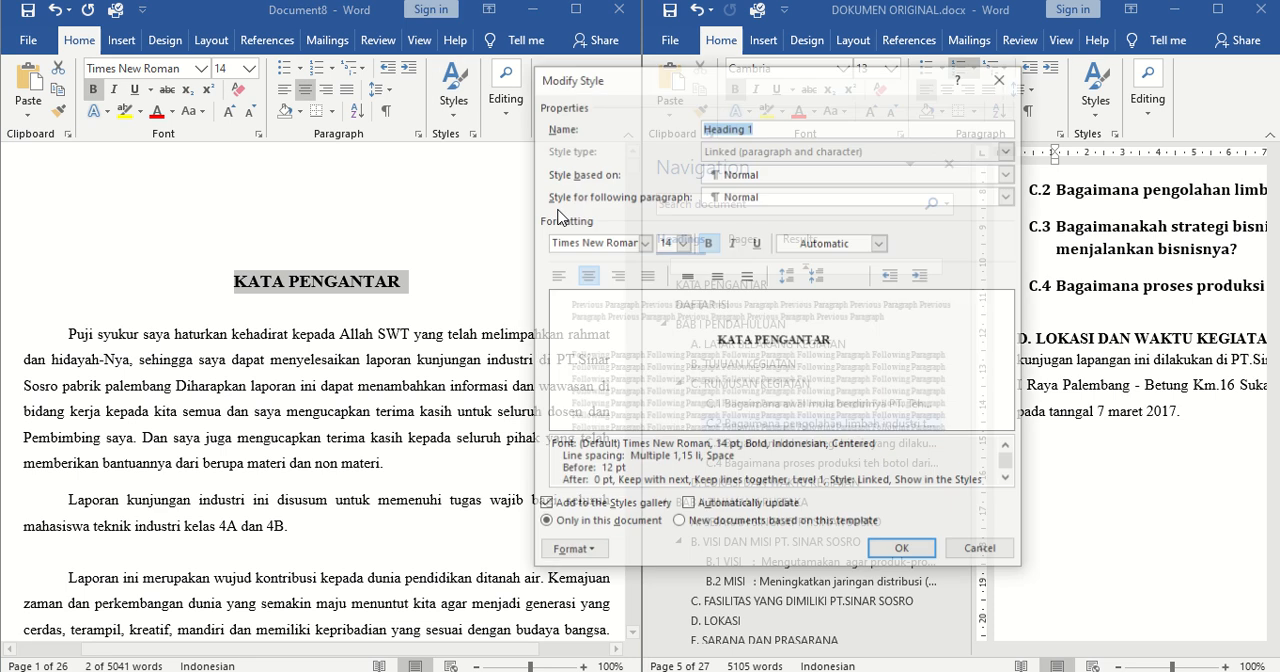
{"action": "left_click", "coordinate": [833, 244]}
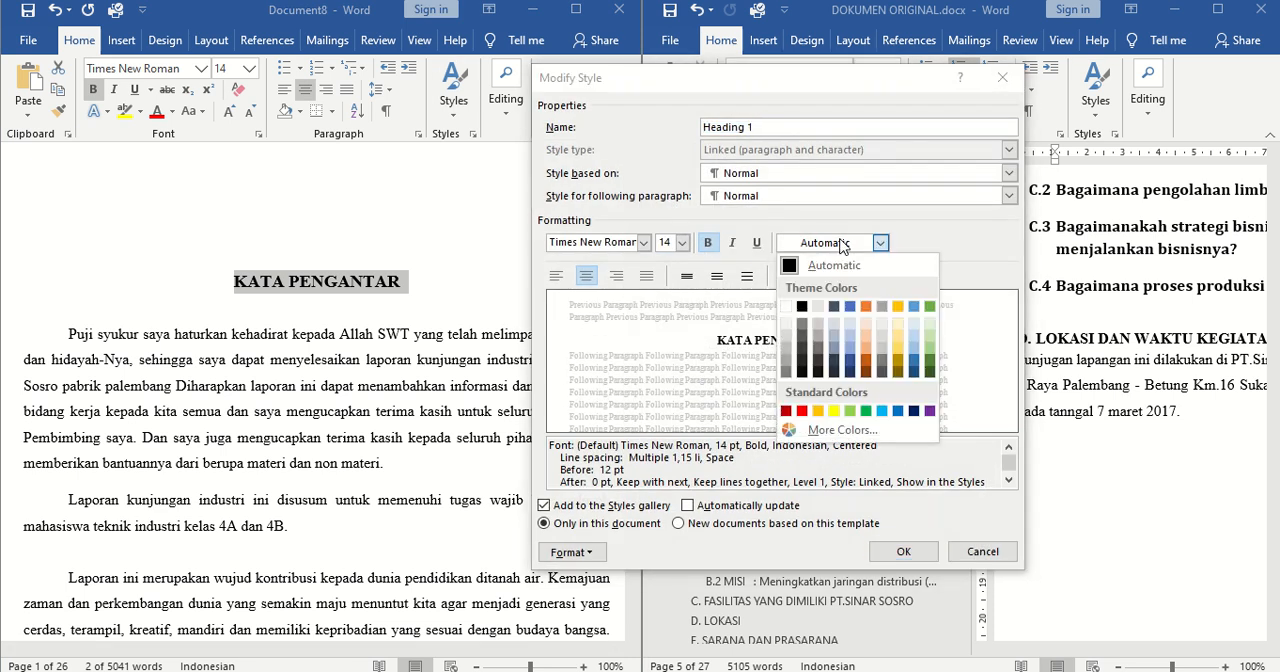
{"action": "left_click", "coordinate": [849, 306]}
{"action": "left_click", "coordinate": [556, 276]}
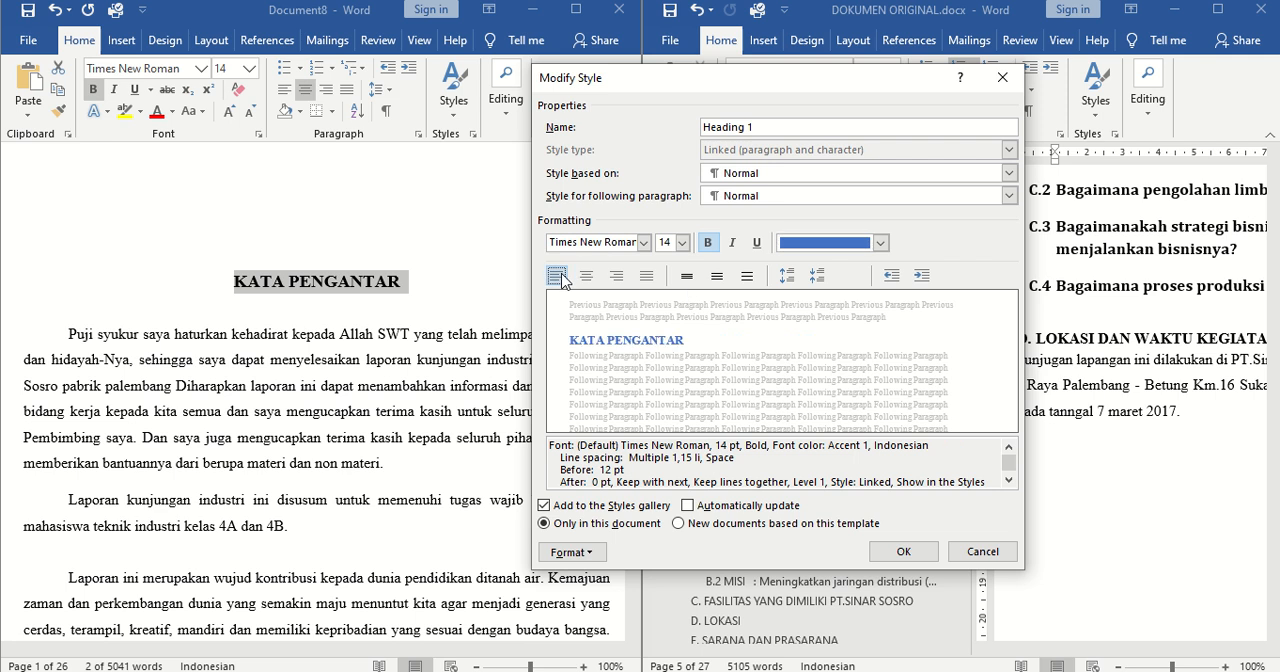
{"action": "left_click", "coordinate": [903, 552]}
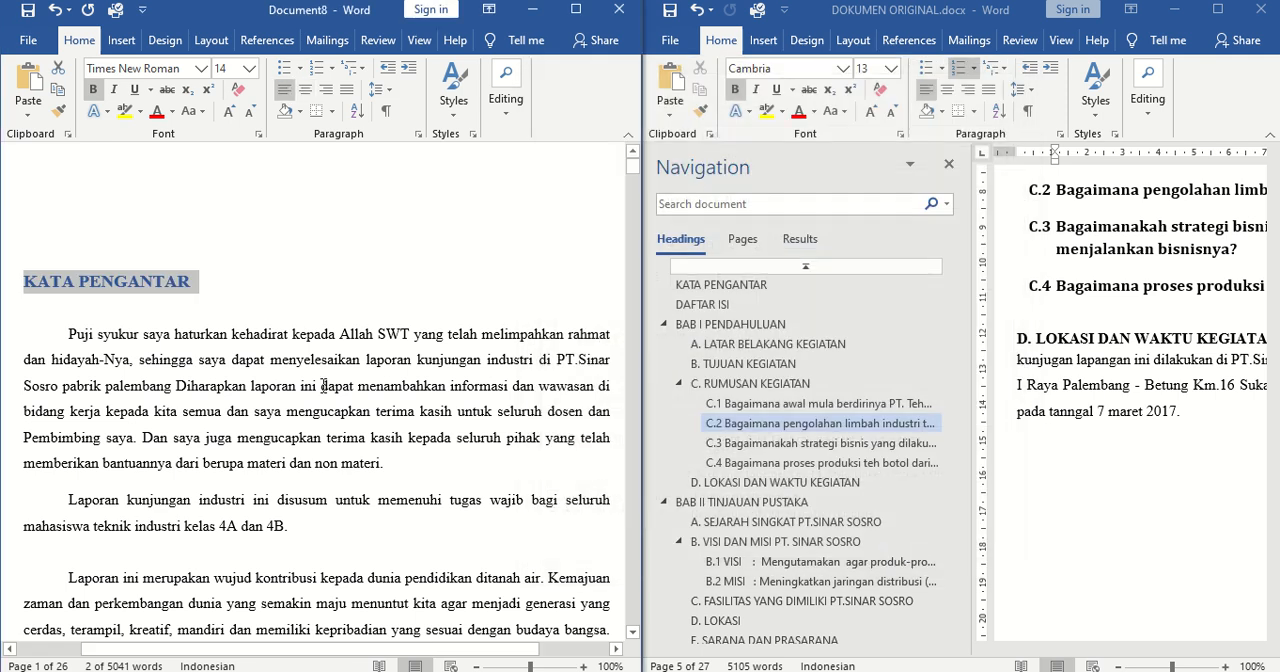
{"action": "left_click", "coordinate": [290, 314]}
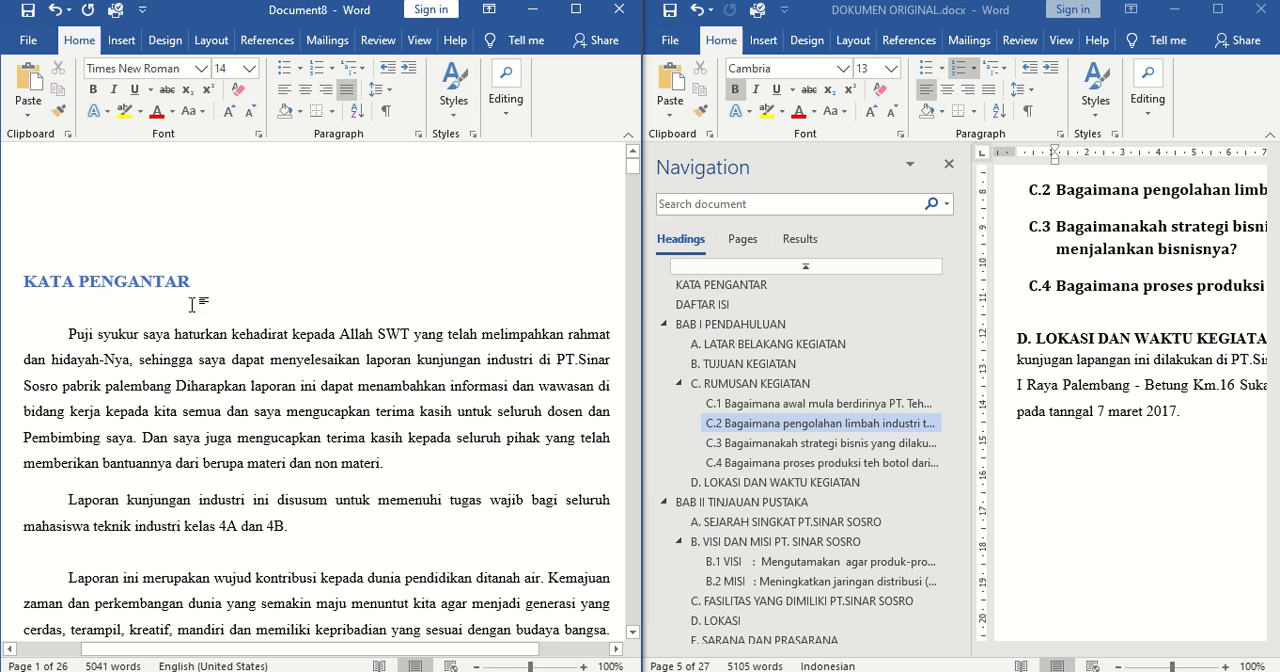
{"action": "left_click", "coordinate": [210, 281]}
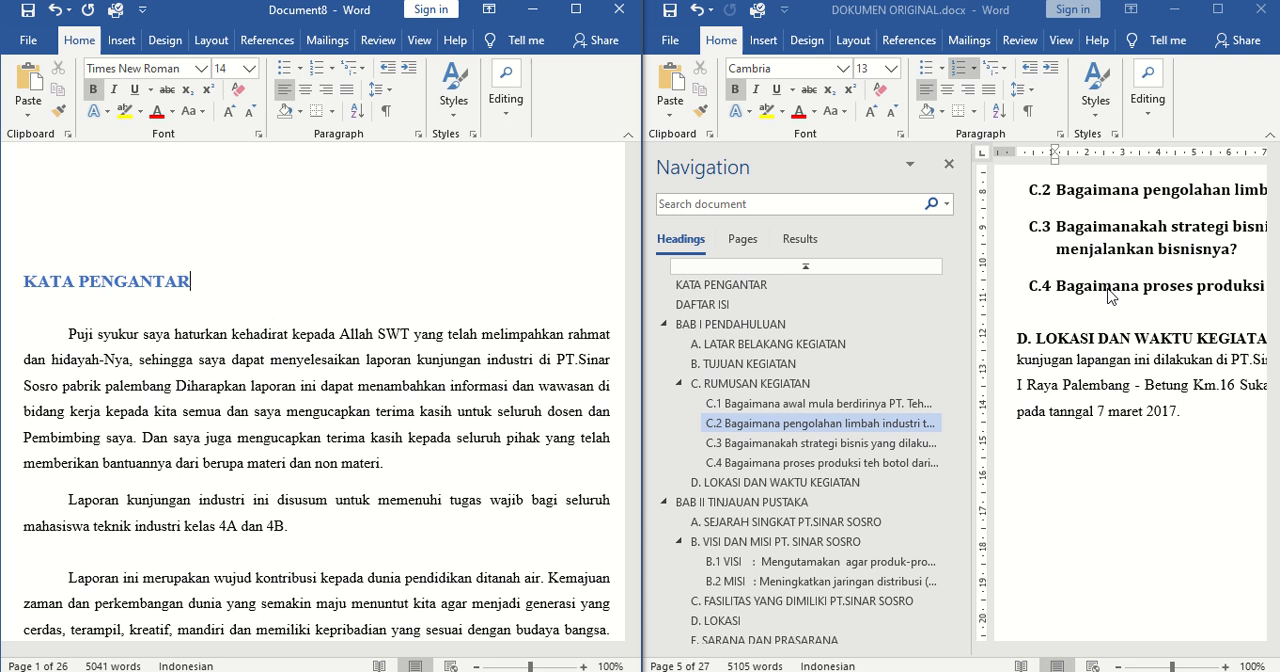
{"action": "left_click", "coordinate": [155, 350]}
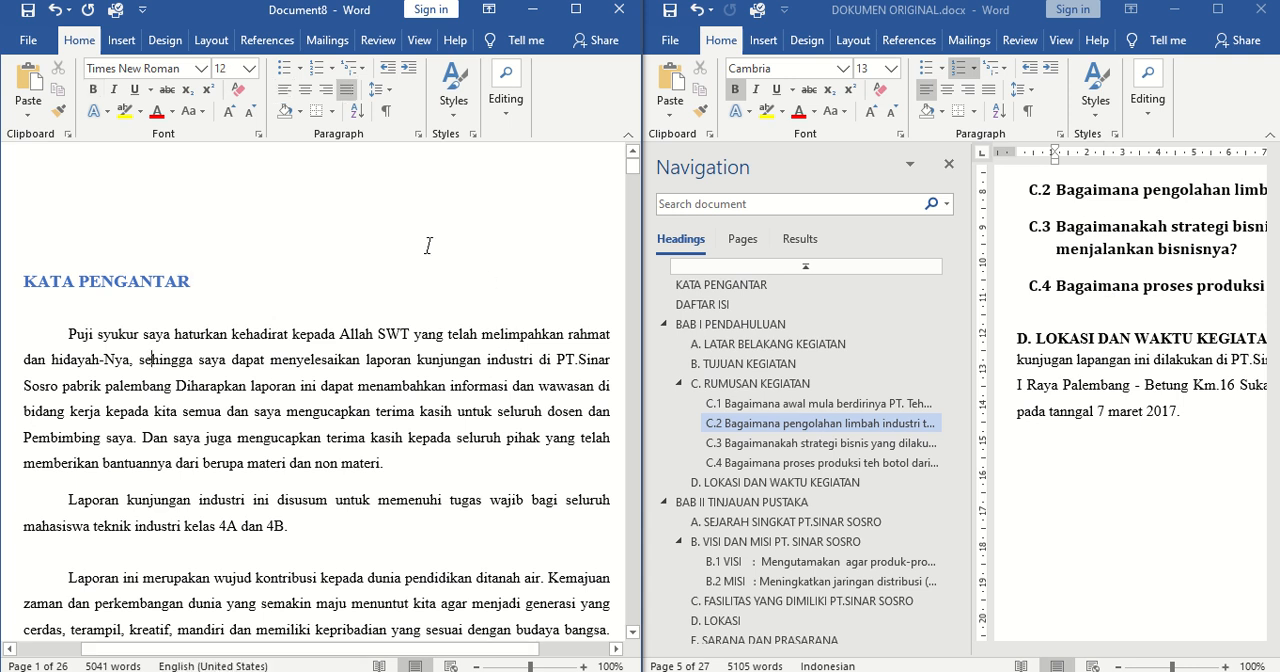
{"action": "left_click", "coordinate": [454, 118]}
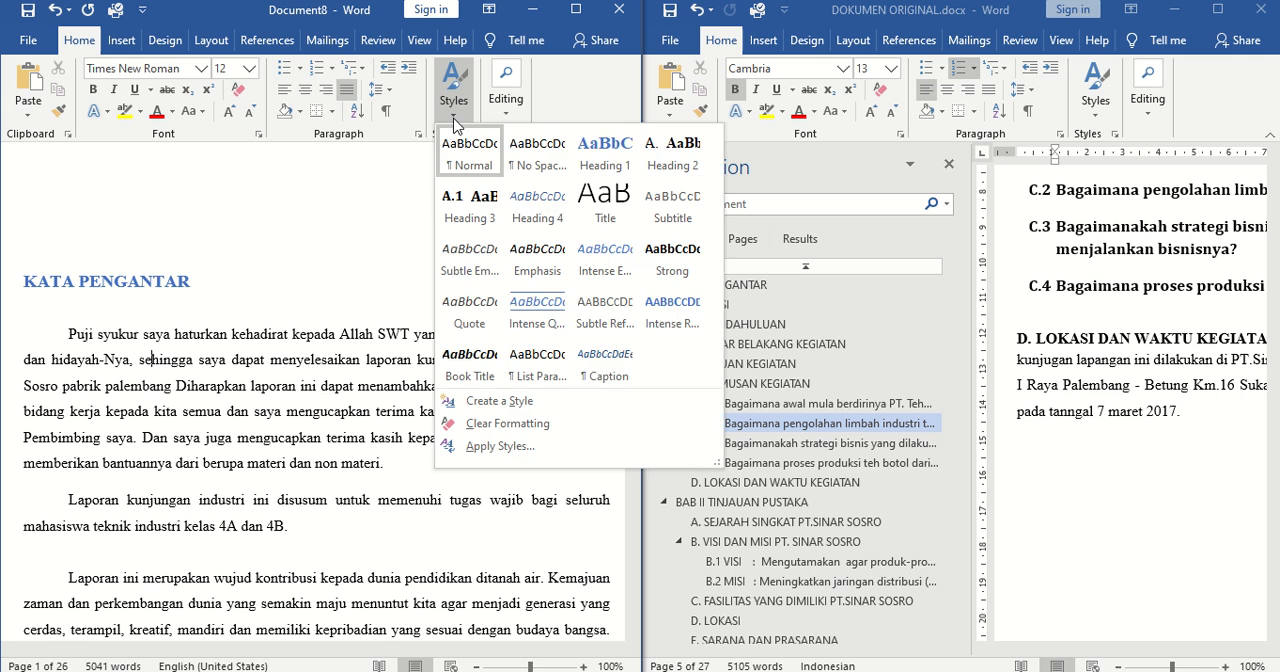
{"action": "left_click", "coordinate": [334, 210]}
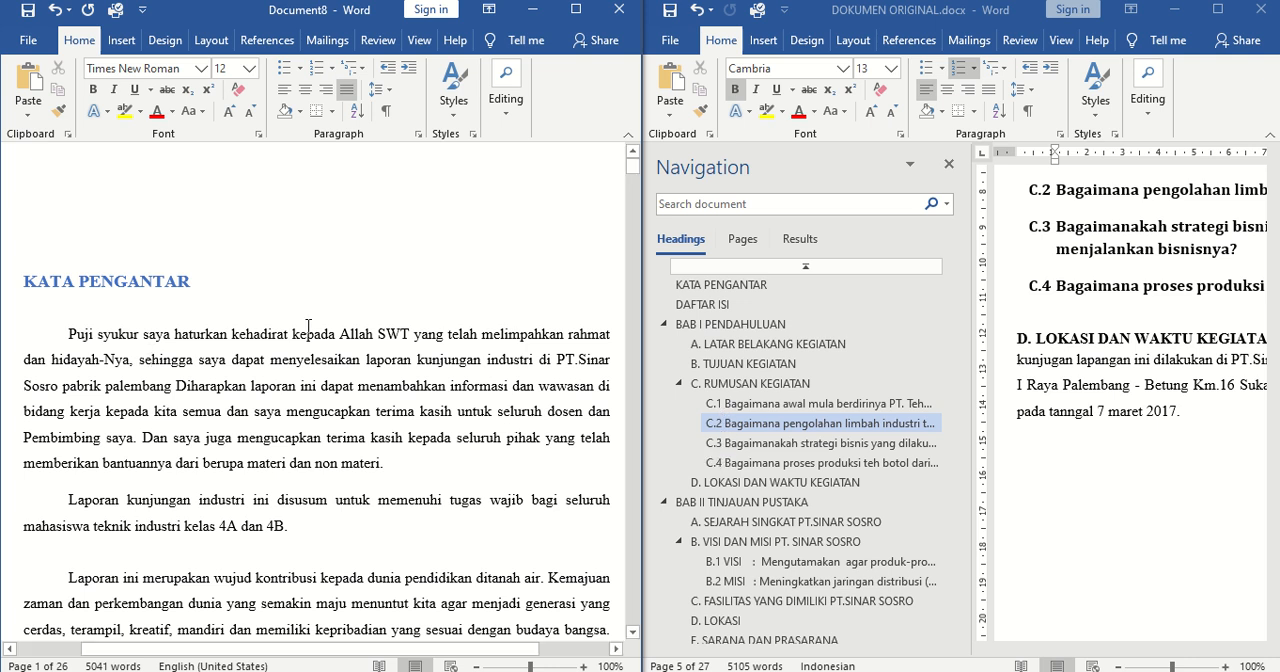
Start defining a new multilevel list at the KATA PENGANTAR heading and show the additional list options
{"action": "left_click", "coordinate": [259, 289]}
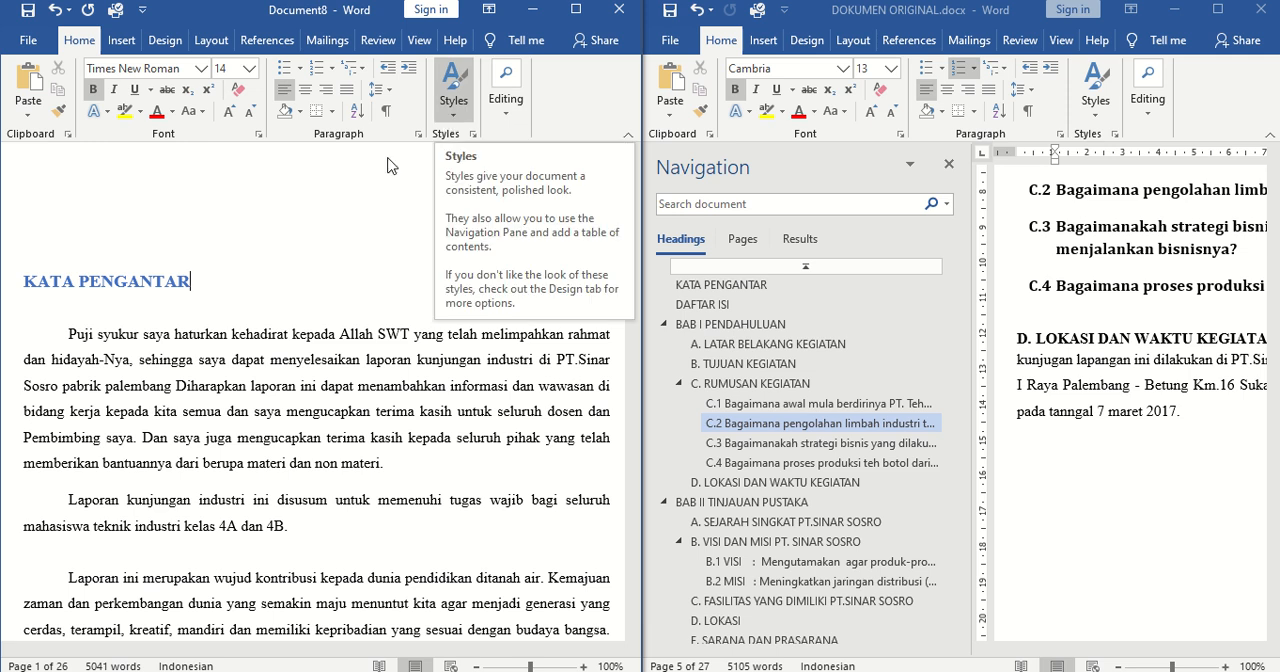
{"action": "left_click", "coordinate": [362, 78]}
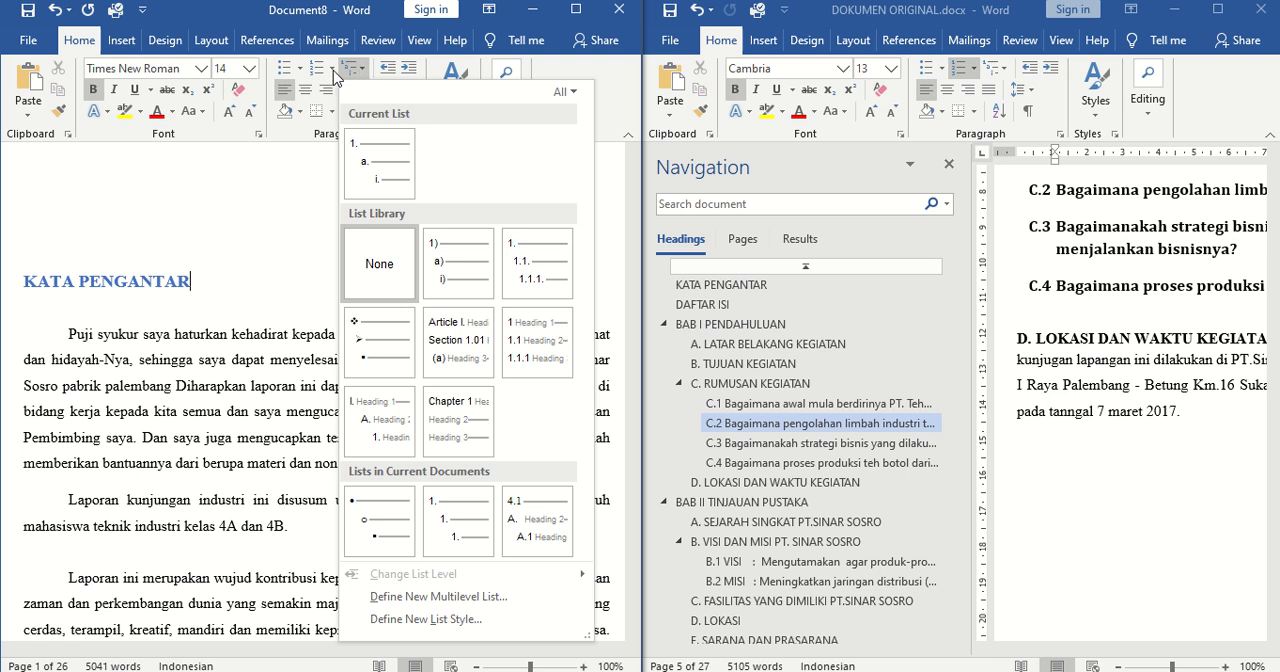
{"action": "left_click", "coordinate": [333, 70]}
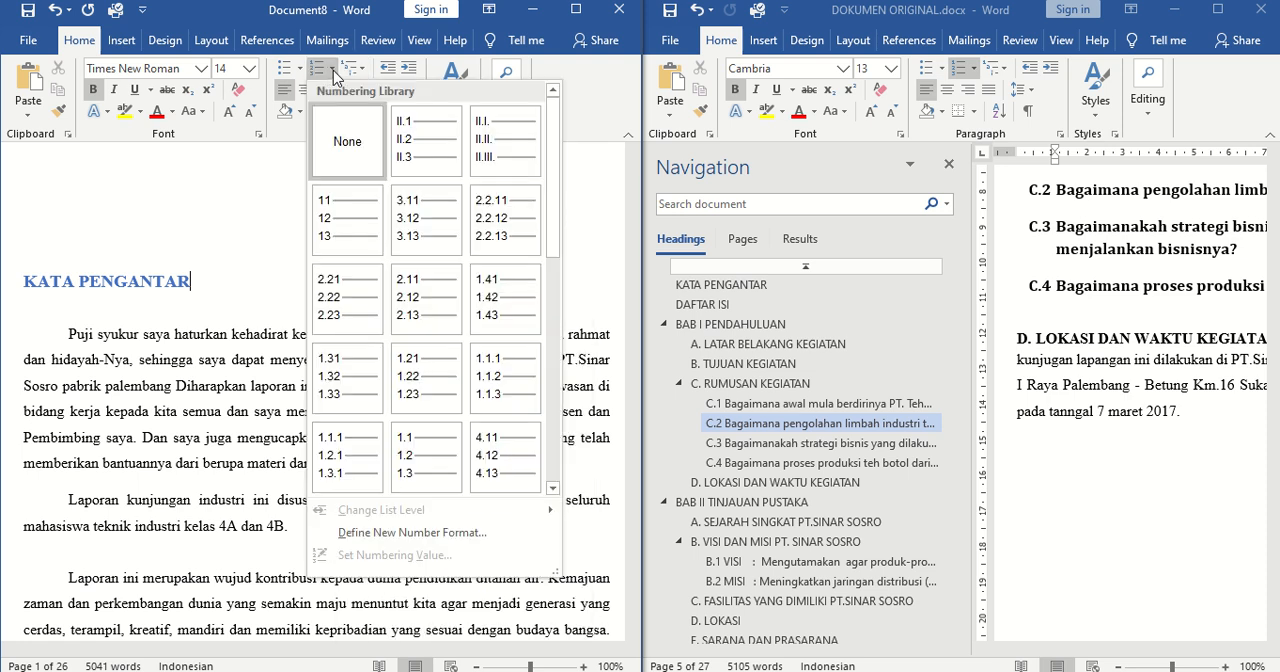
{"action": "left_click", "coordinate": [360, 74]}
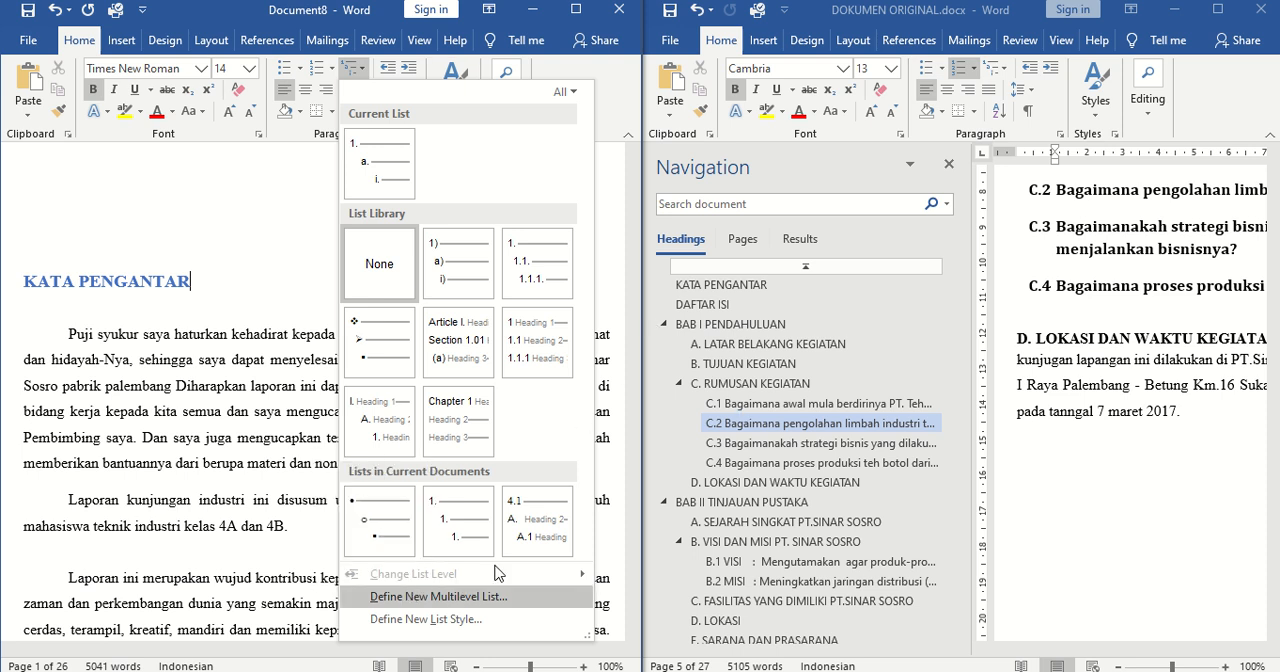
{"action": "left_click", "coordinate": [426, 598]}
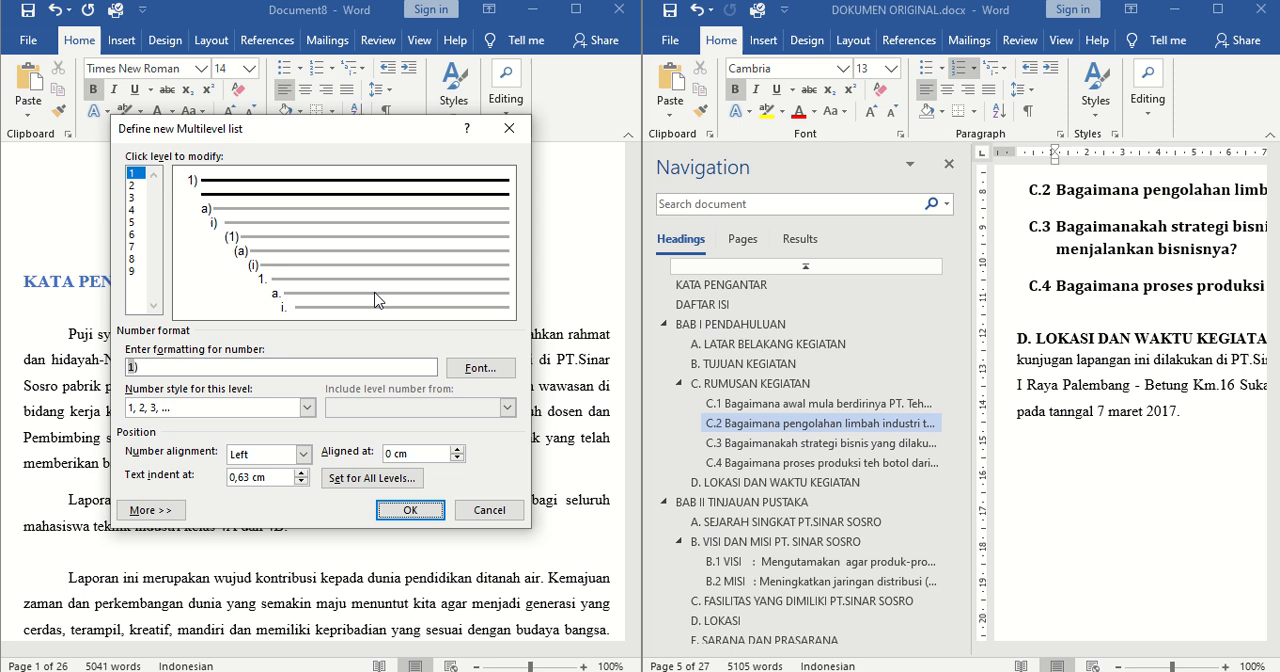
{"action": "left_click_drag", "start_coordinate": [276, 144], "coordinate": [396, 134]}
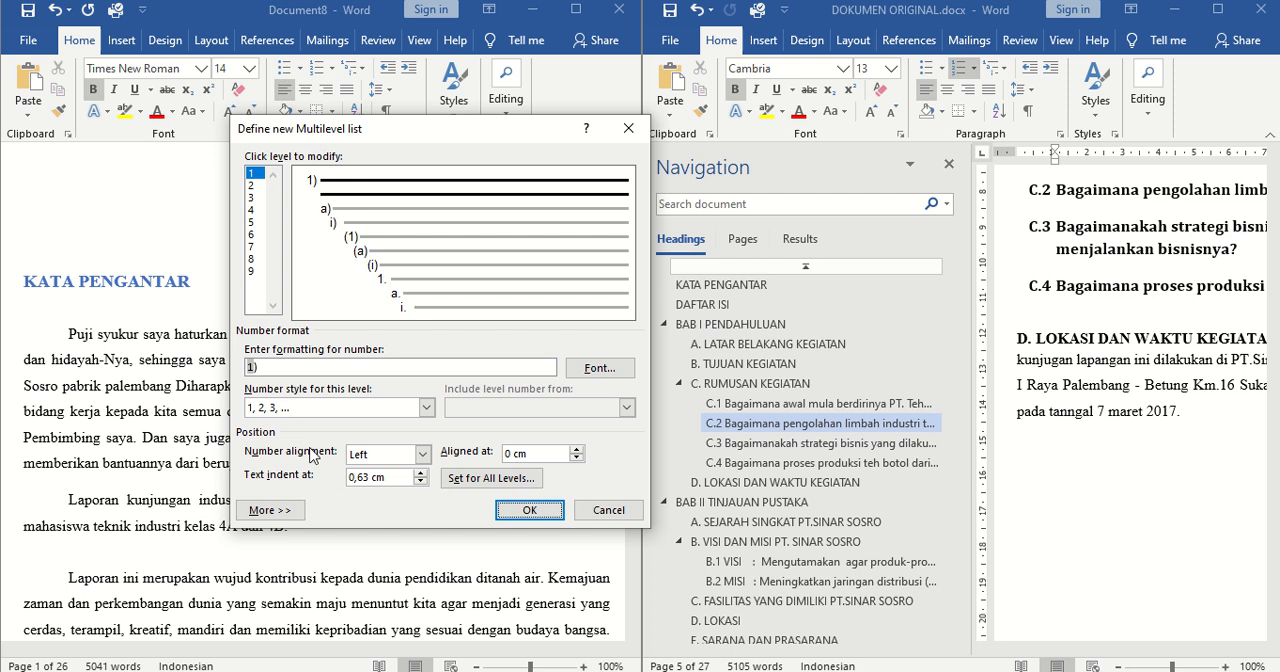
{"action": "left_click", "coordinate": [268, 510]}
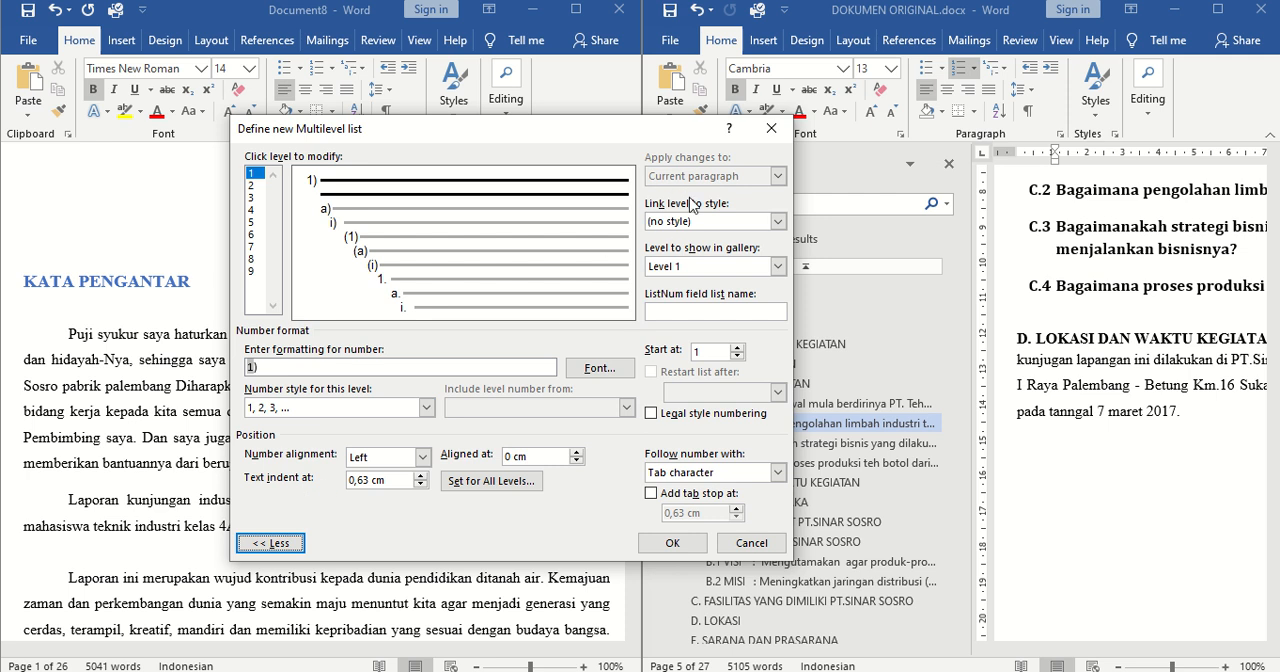
Link level 2 of the multilevel list to the Heading 2 style and set Level 2 as the level to show in the gallery
{"action": "left_click_drag", "start_coordinate": [624, 133], "coordinate": [537, 134]}
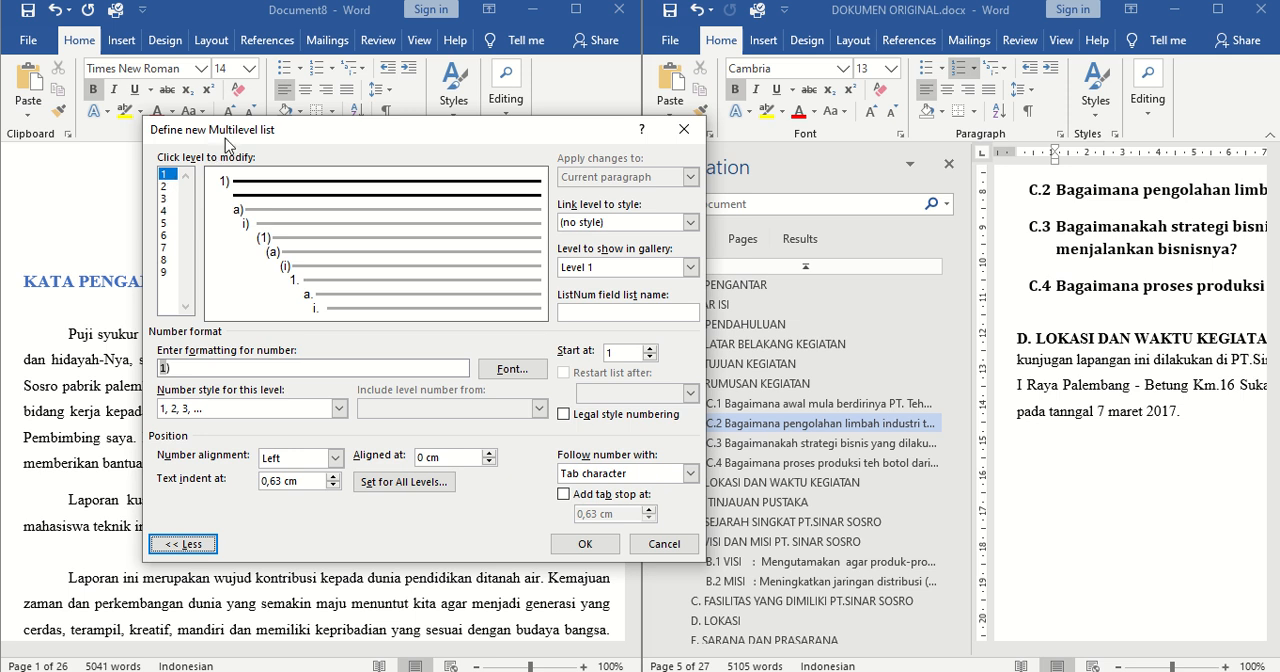
{"action": "left_click_drag", "start_coordinate": [228, 143], "coordinate": [138, 204]}
{"action": "left_click", "coordinate": [82, 249]}
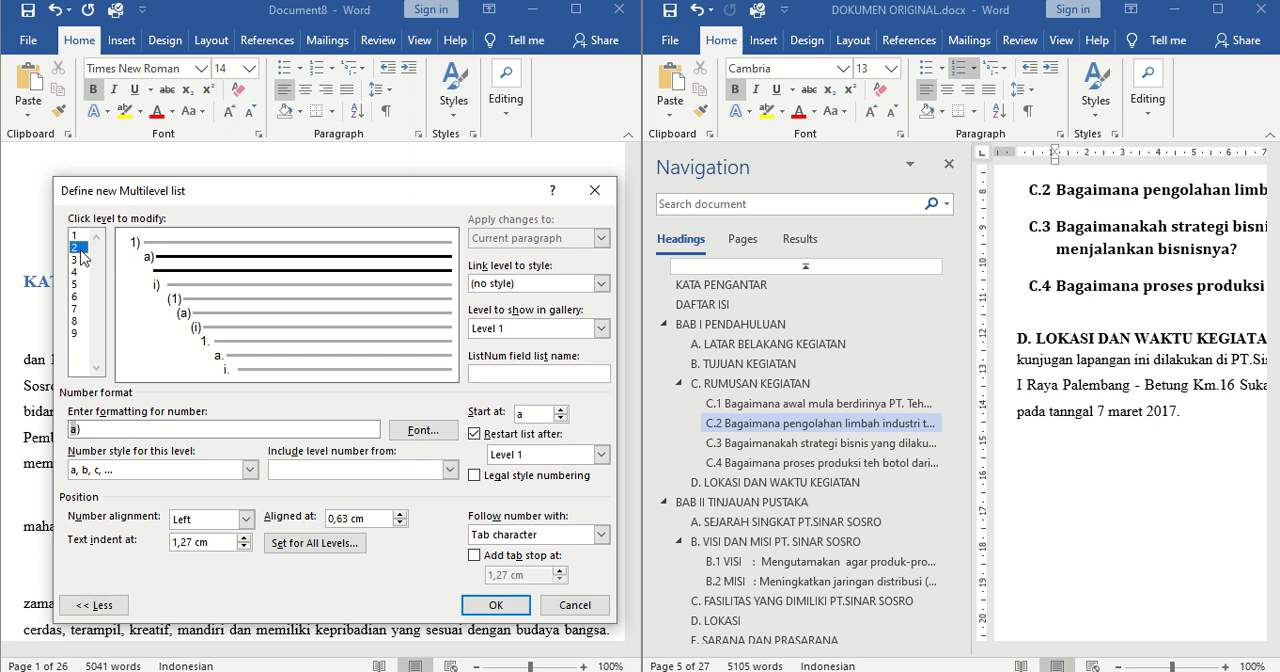
{"action": "left_click", "coordinate": [78, 260]}
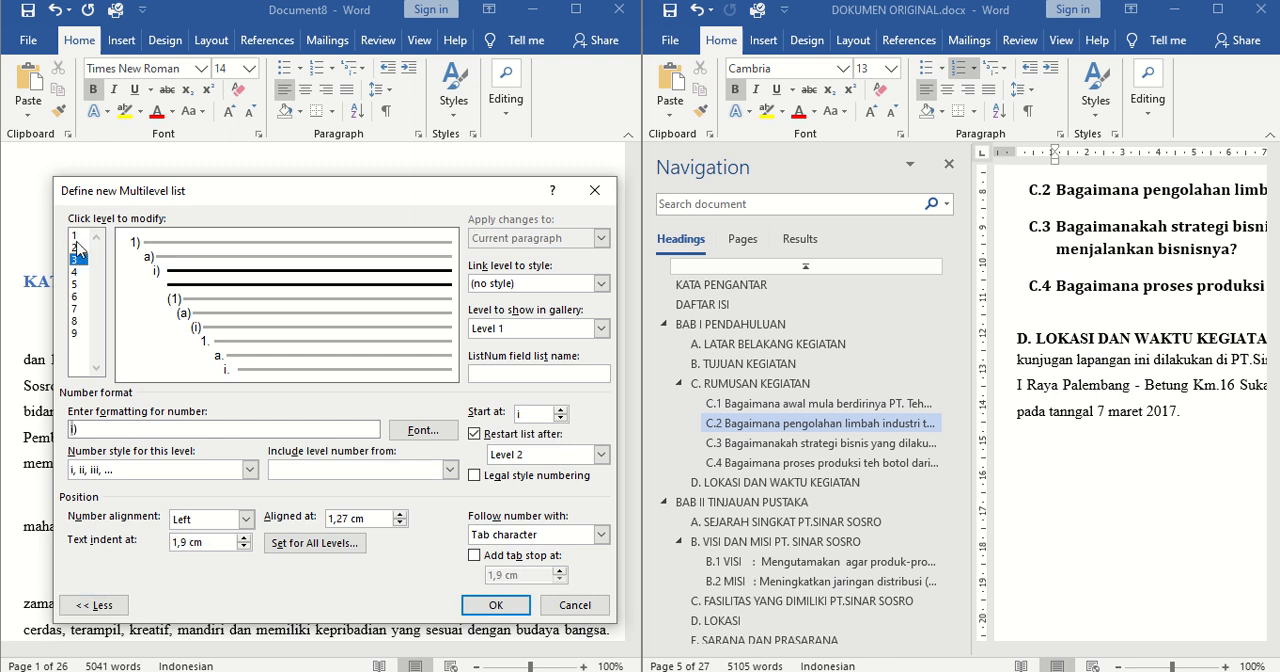
{"action": "left_click", "coordinate": [75, 247]}
{"action": "left_click", "coordinate": [77, 260]}
{"action": "left_click", "coordinate": [79, 248]}
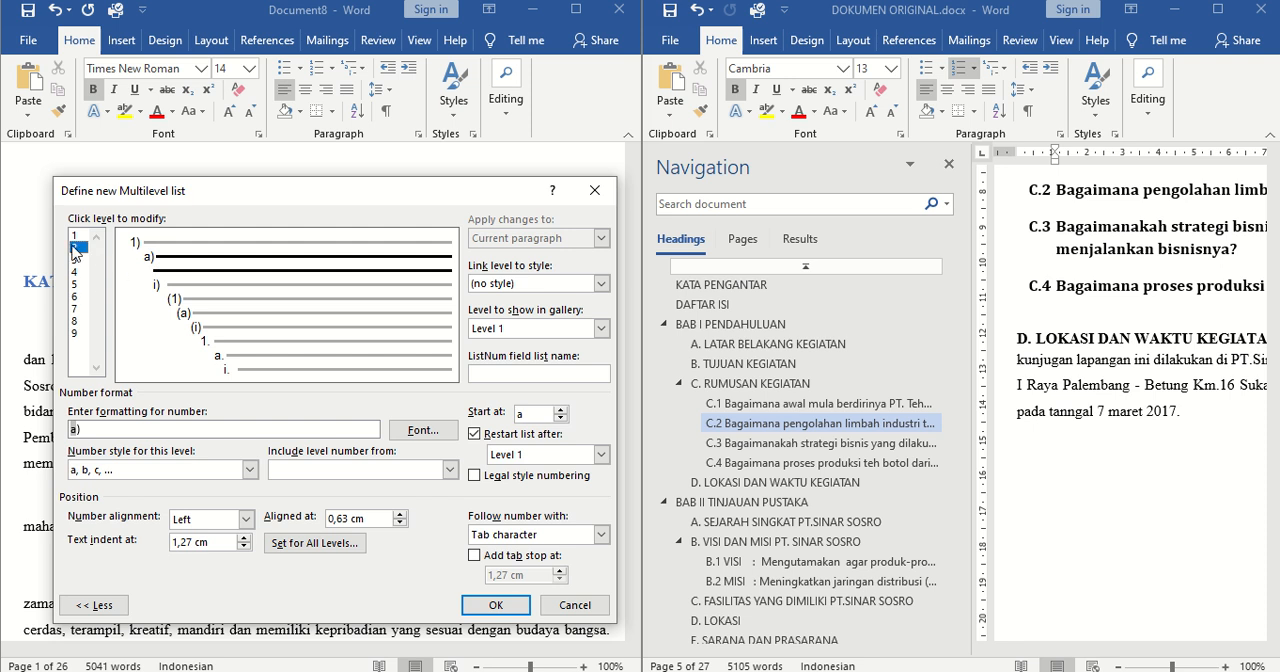
{"action": "left_click_drag", "start_coordinate": [383, 192], "coordinate": [470, 170]}
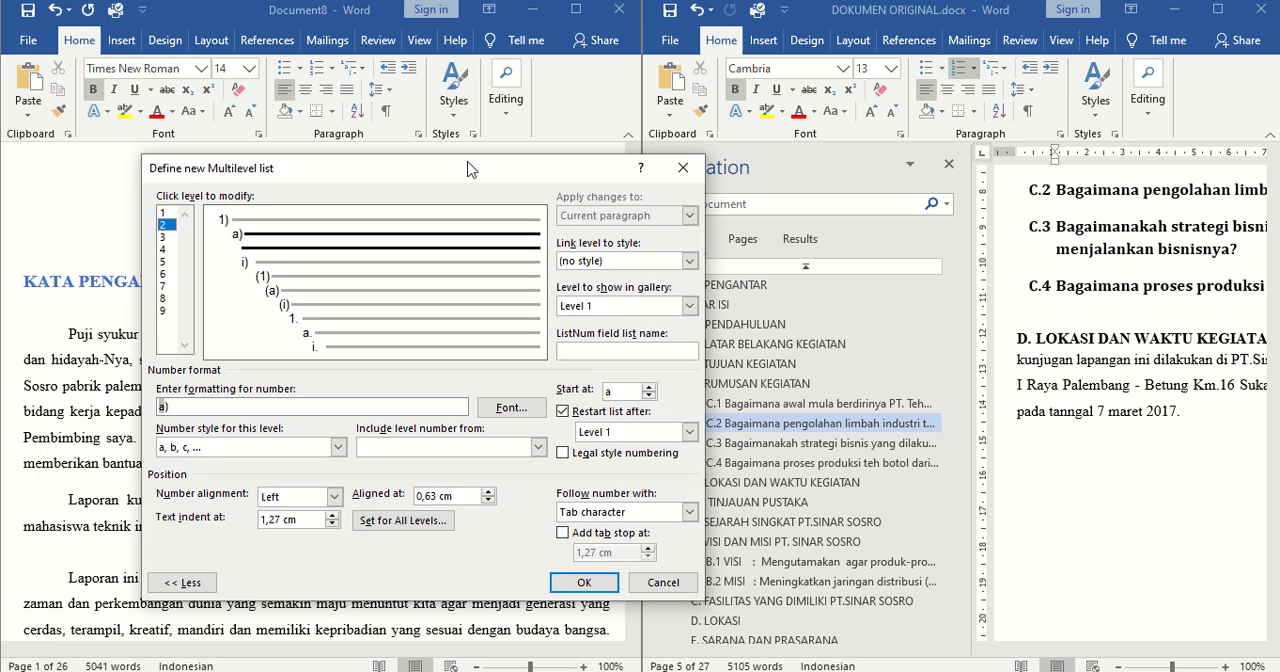
{"action": "left_click", "coordinate": [690, 261]}
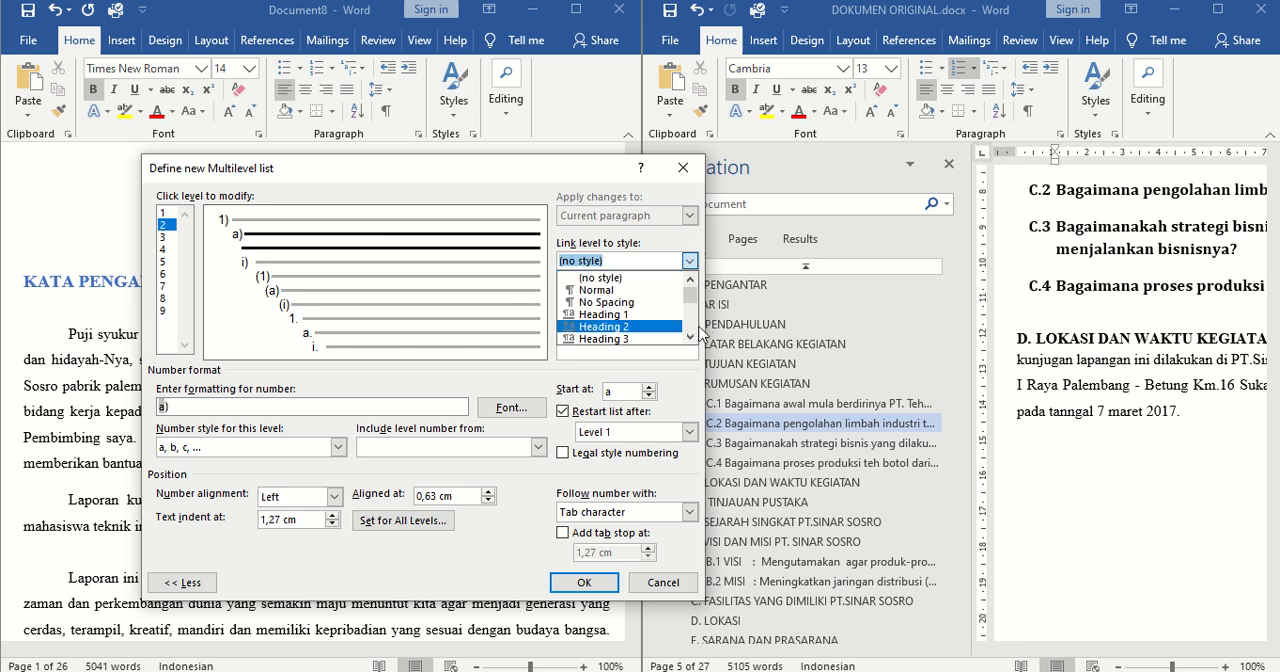
{"action": "left_click", "coordinate": [620, 327]}
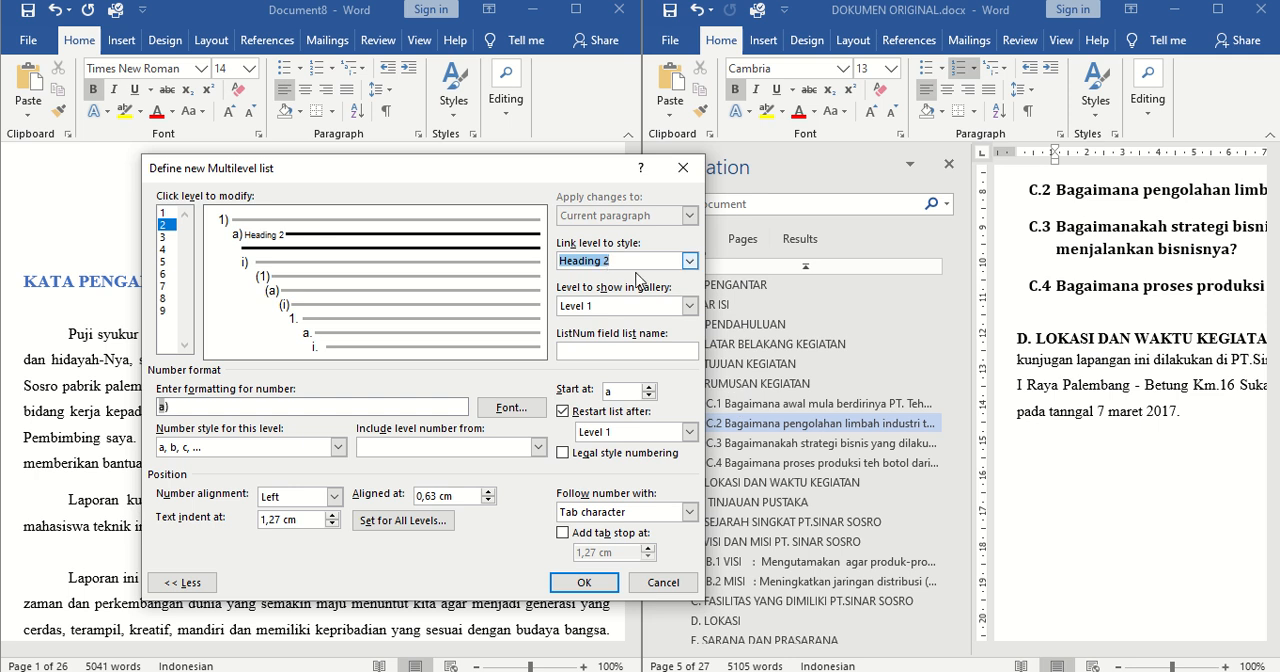
{"action": "left_click", "coordinate": [694, 307]}
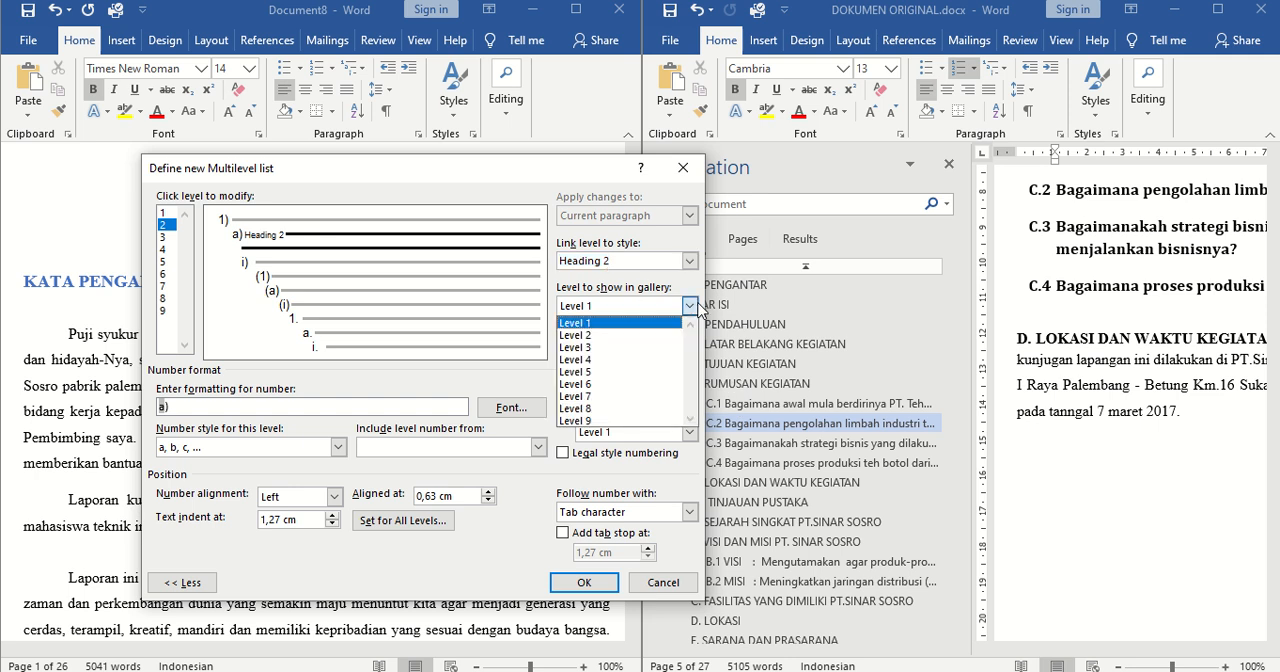
{"action": "left_click", "coordinate": [592, 336]}
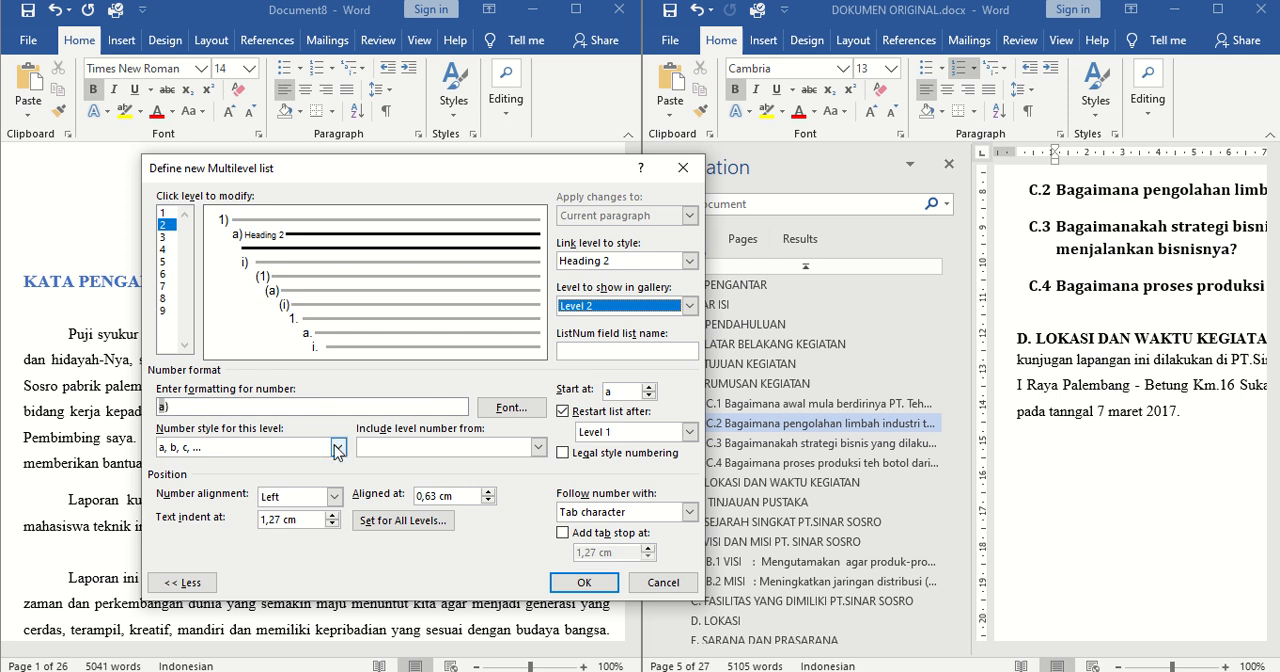
Set the number style of level 2 to A, B, C, …
{"action": "left_click", "coordinate": [202, 405]}
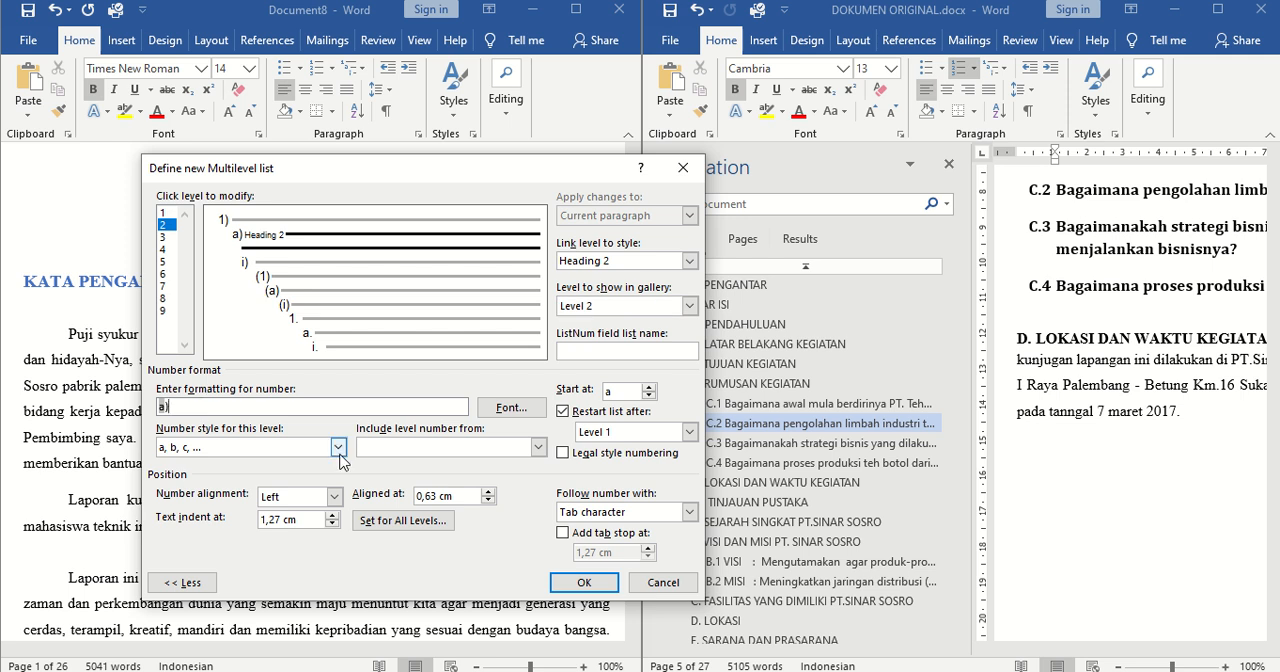
{"action": "left_click", "coordinate": [339, 450]}
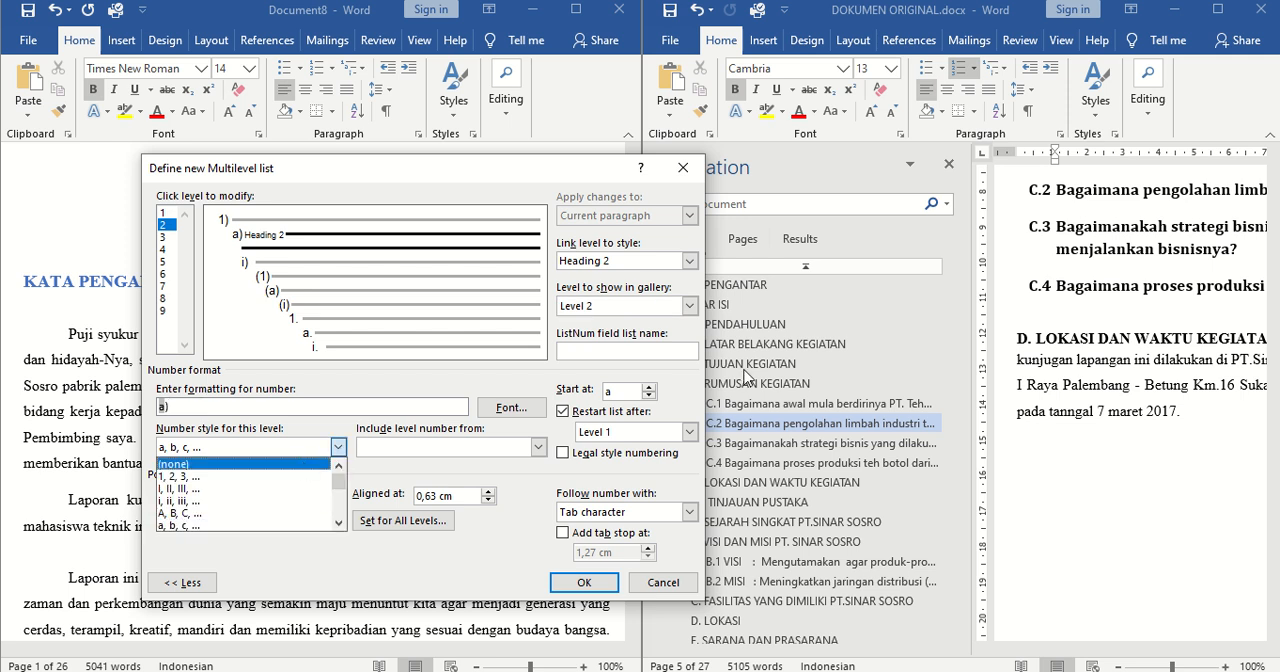
{"action": "left_click", "coordinate": [526, 172]}
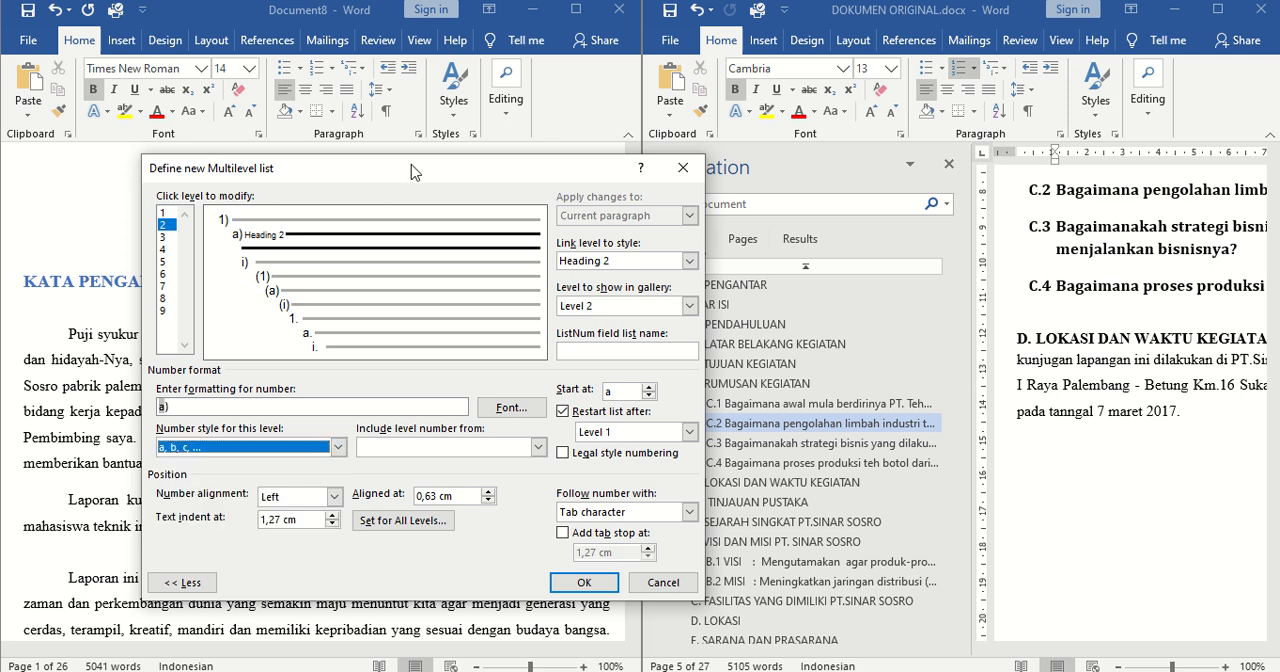
{"action": "left_click_drag", "start_coordinate": [416, 172], "coordinate": [373, 156]}
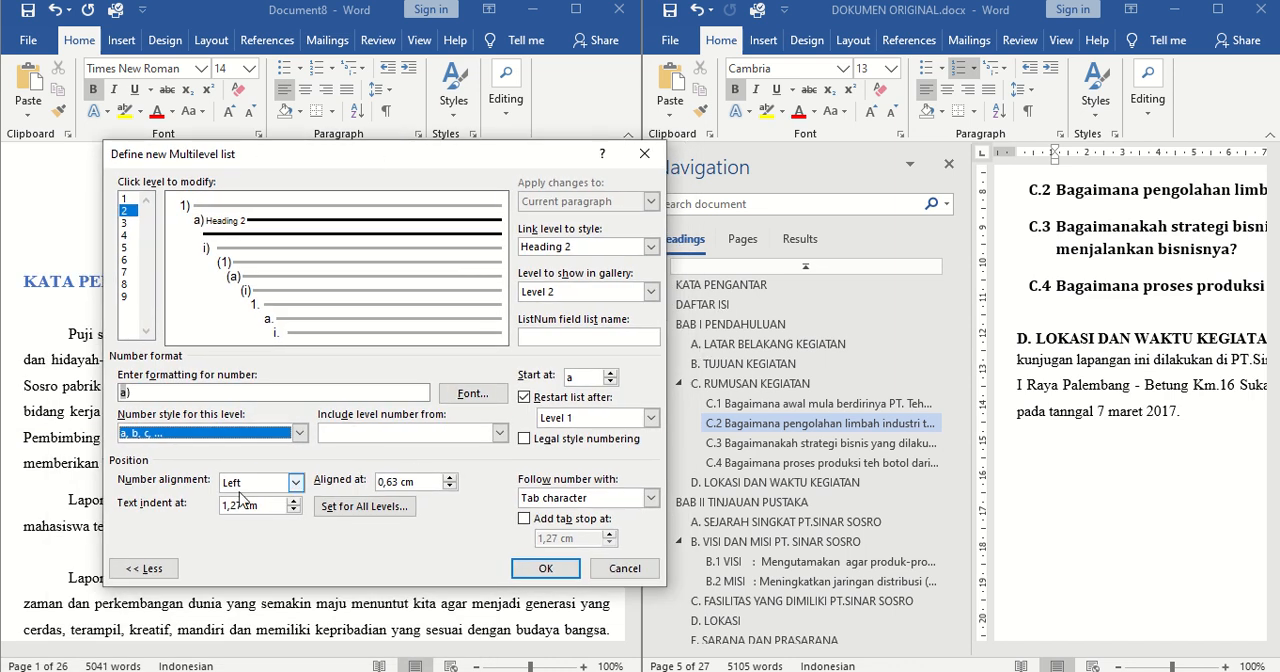
{"action": "left_click", "coordinate": [299, 433]}
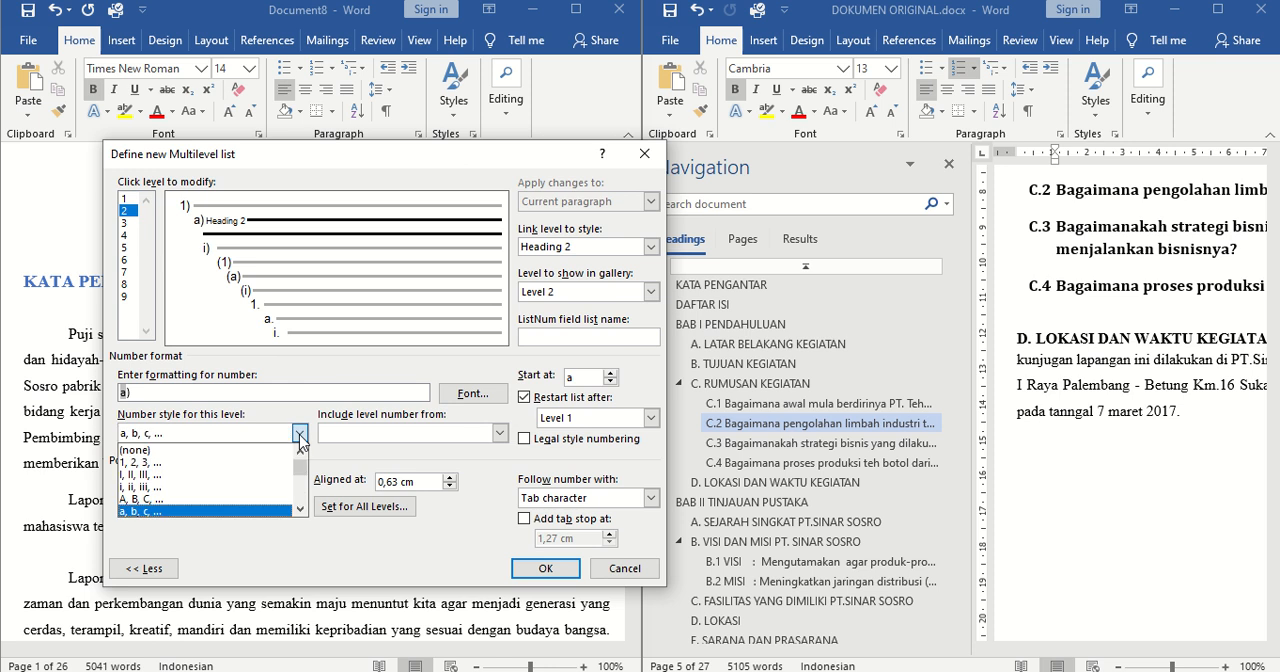
{"action": "left_click", "coordinate": [164, 498]}
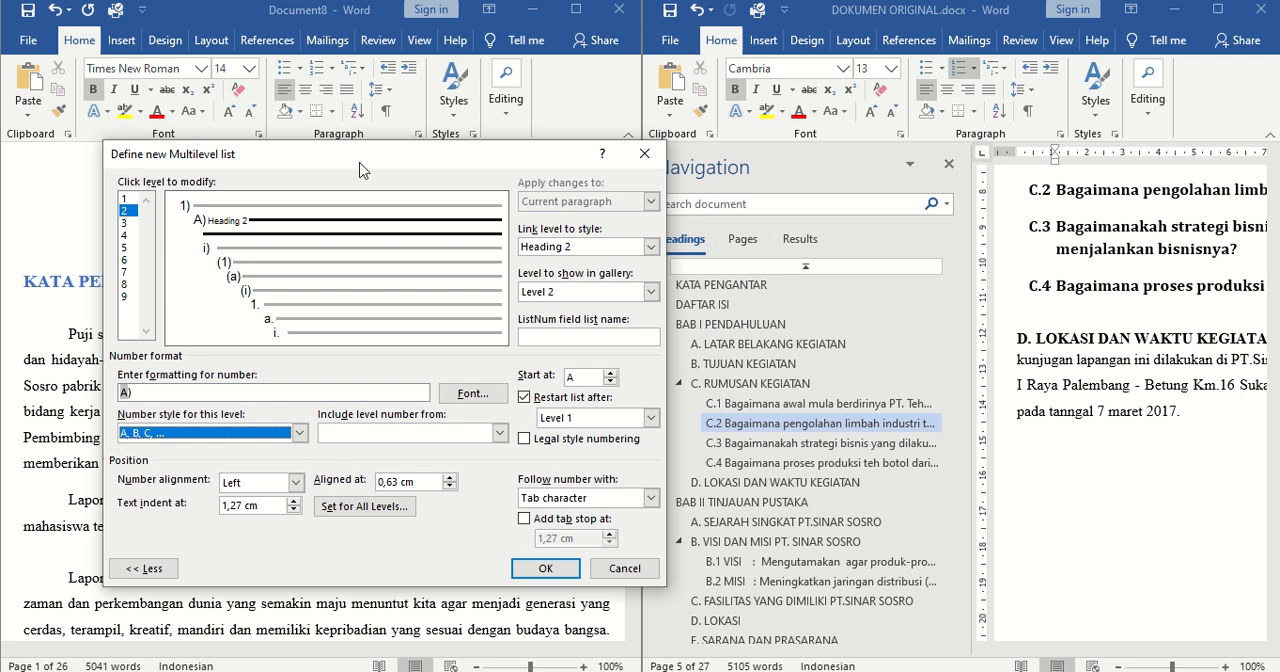
Set level 2's number alignment position and its text indent to 0,1 cm each
{"action": "left_click_drag", "start_coordinate": [316, 158], "coordinate": [410, 208]}
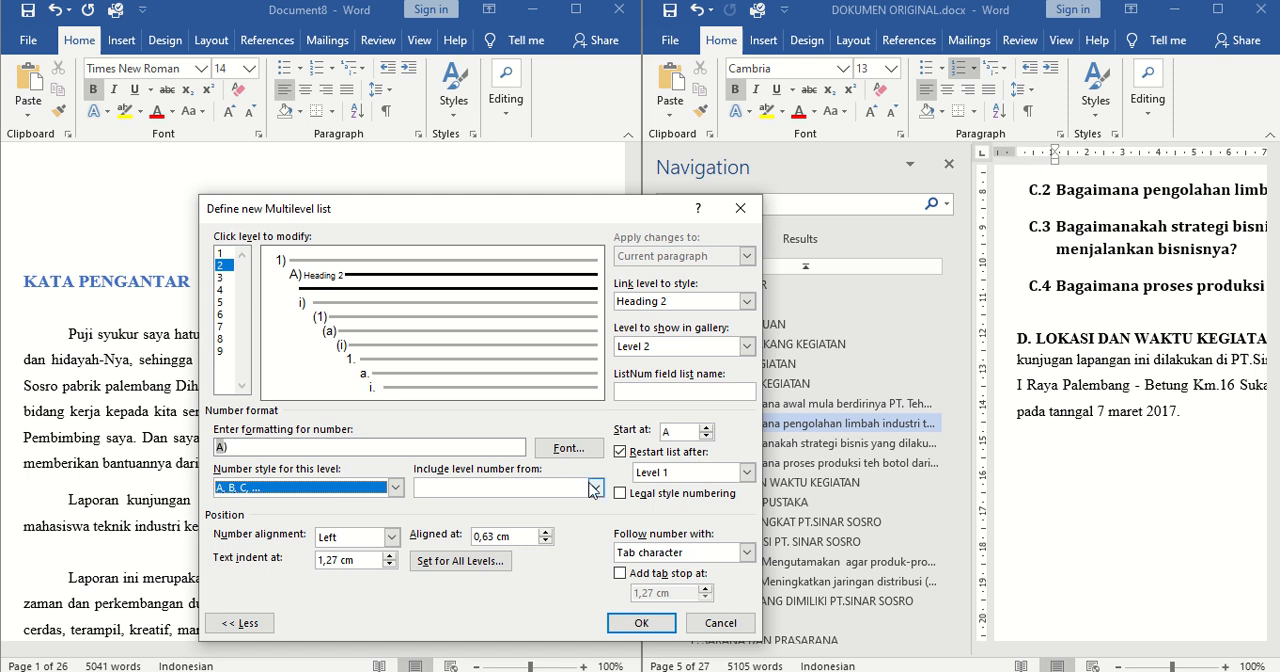
{"action": "left_click", "coordinate": [545, 542]}
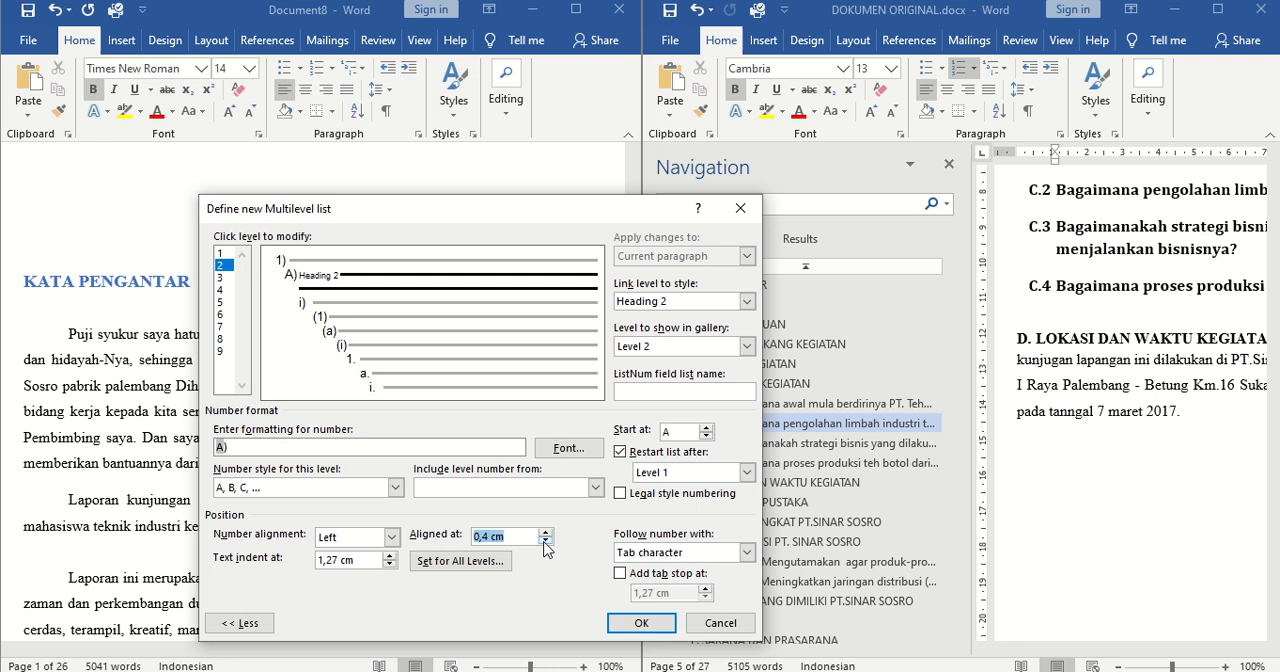
{"action": "left_click", "coordinate": [545, 542]}
{"action": "left_click", "coordinate": [389, 564]}
{"action": "left_click", "coordinate": [389, 564]}
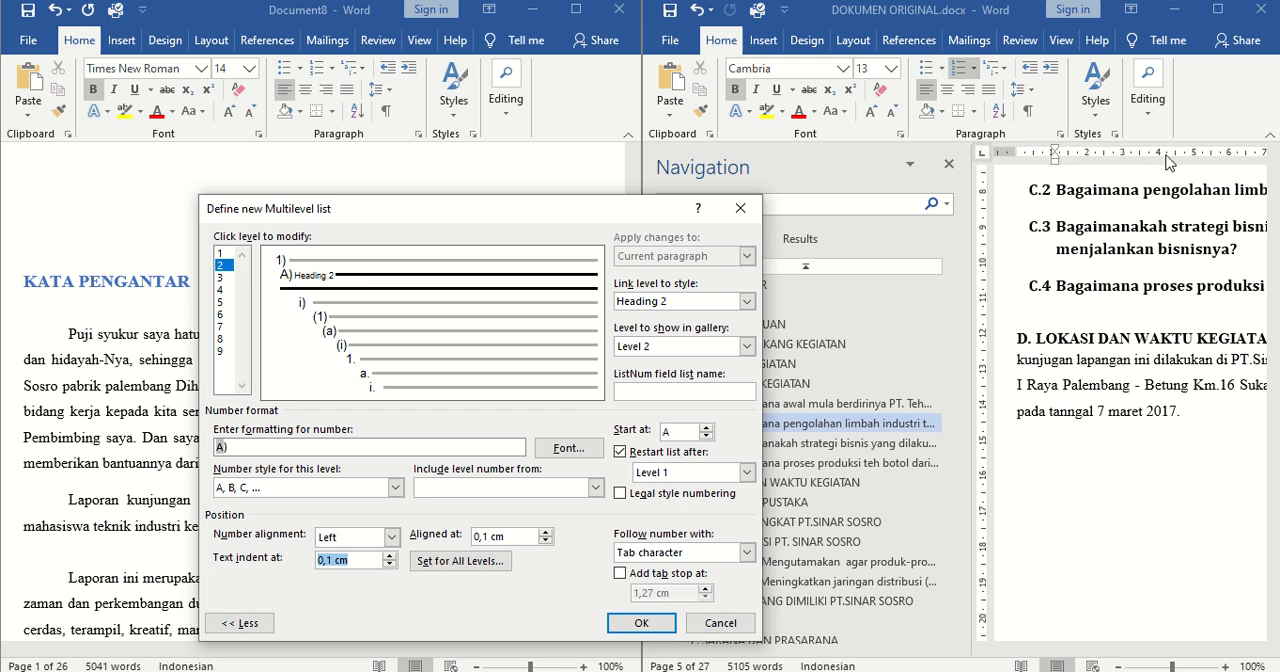
Make a space follow the level 2 number instead of a tab character
{"action": "left_click", "coordinate": [704, 555]}
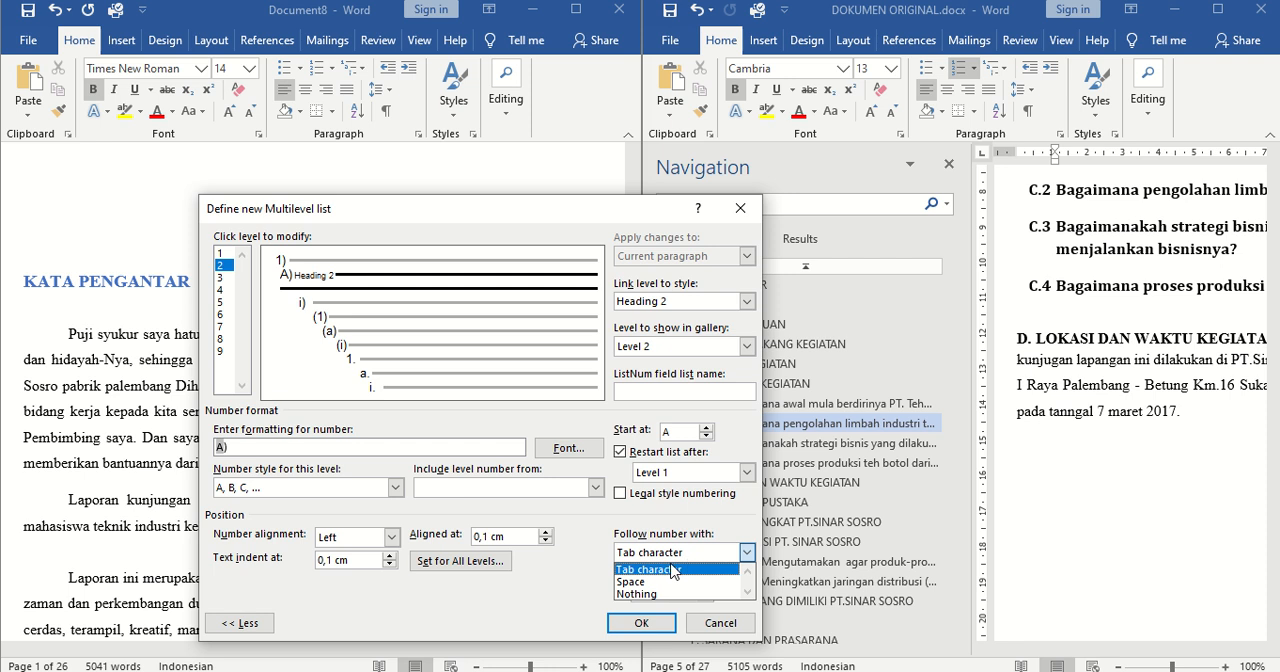
{"action": "left_click", "coordinate": [642, 582]}
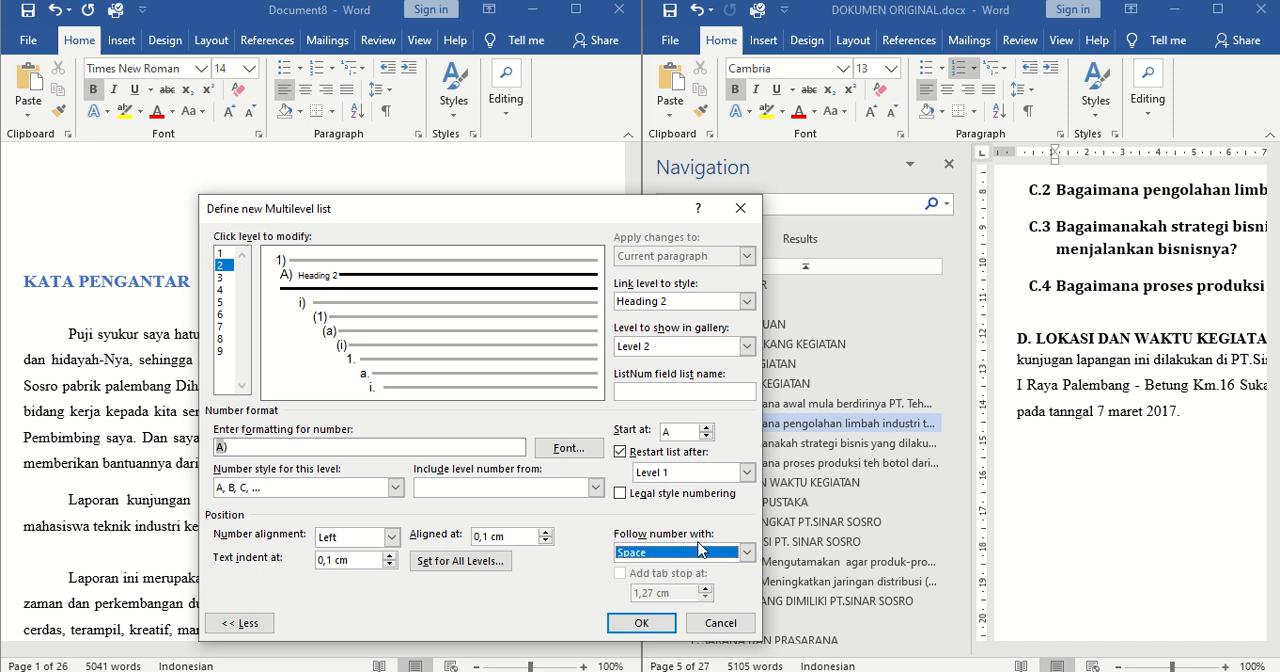
{"action": "left_click", "coordinate": [670, 553]}
{"action": "left_click", "coordinate": [657, 553]}
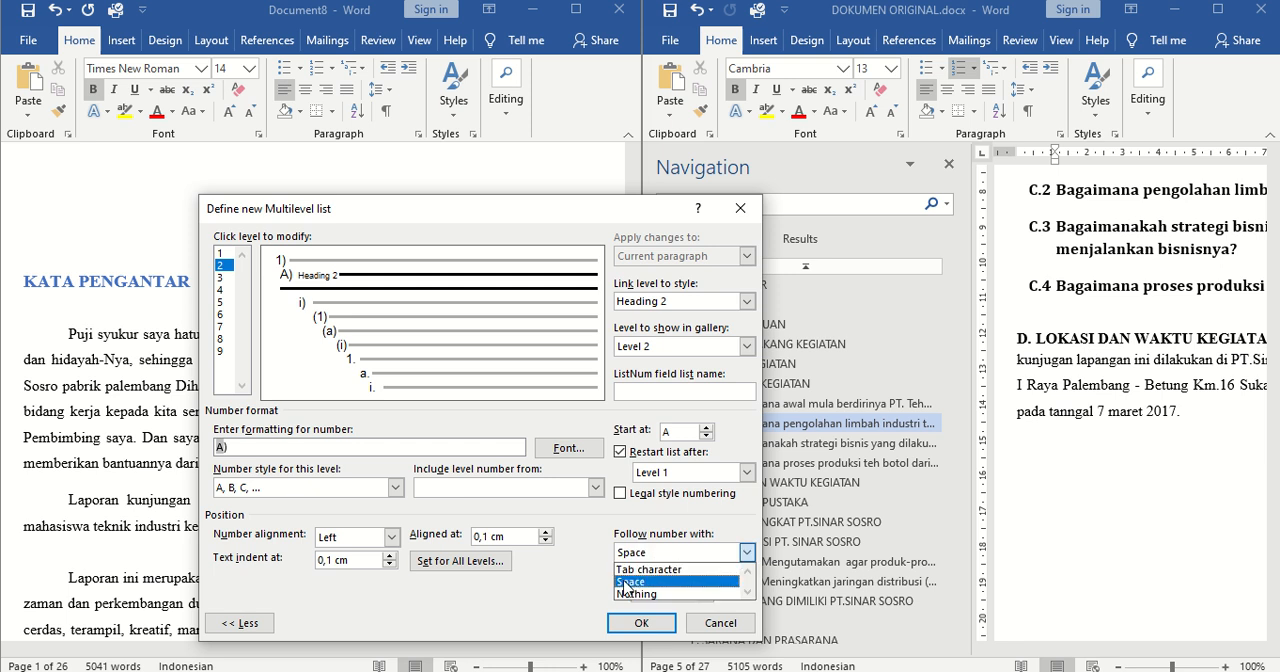
{"action": "left_click", "coordinate": [626, 582]}
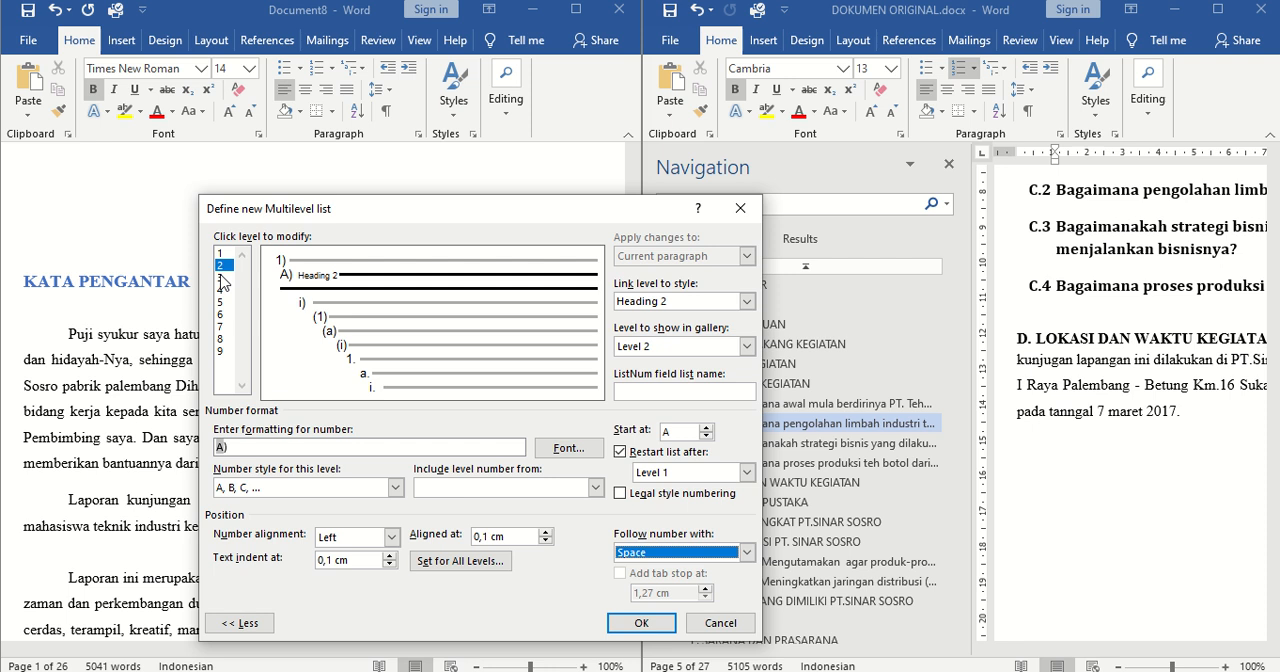
Link level 3 of the list to the Heading 3 style and set Level 3 as the level to show in the gallery
{"action": "left_click", "coordinate": [222, 281]}
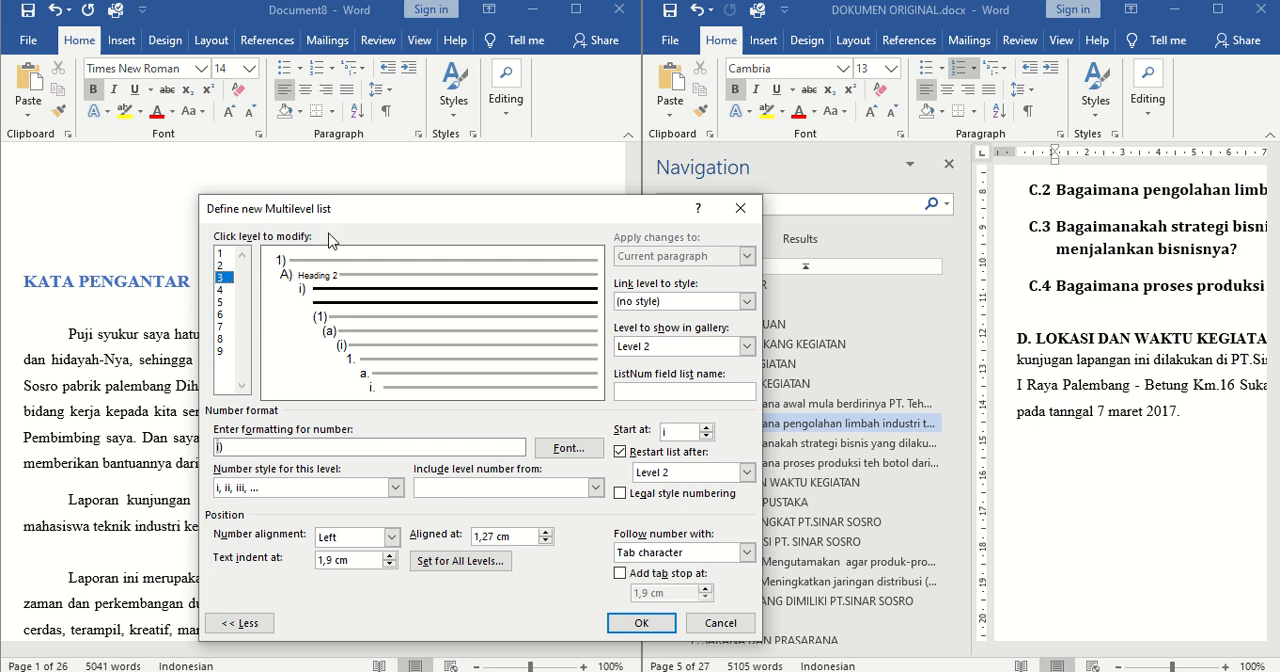
{"action": "left_click_drag", "start_coordinate": [351, 214], "coordinate": [213, 151]}
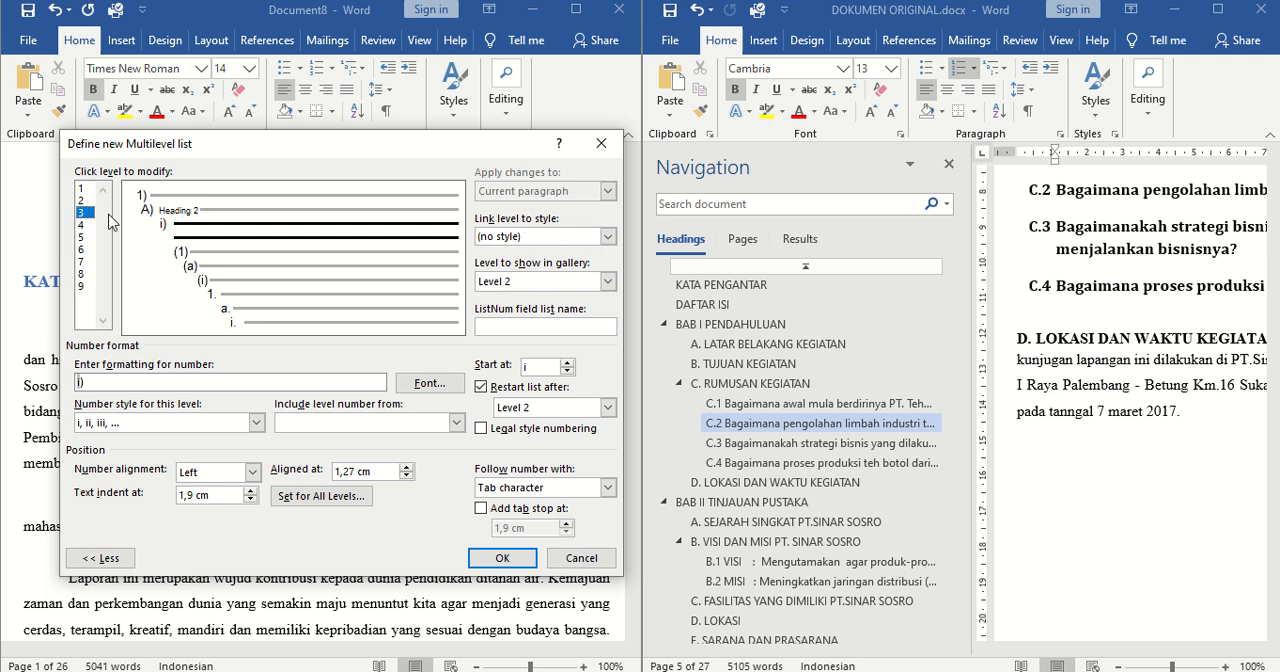
{"action": "left_click", "coordinate": [607, 236]}
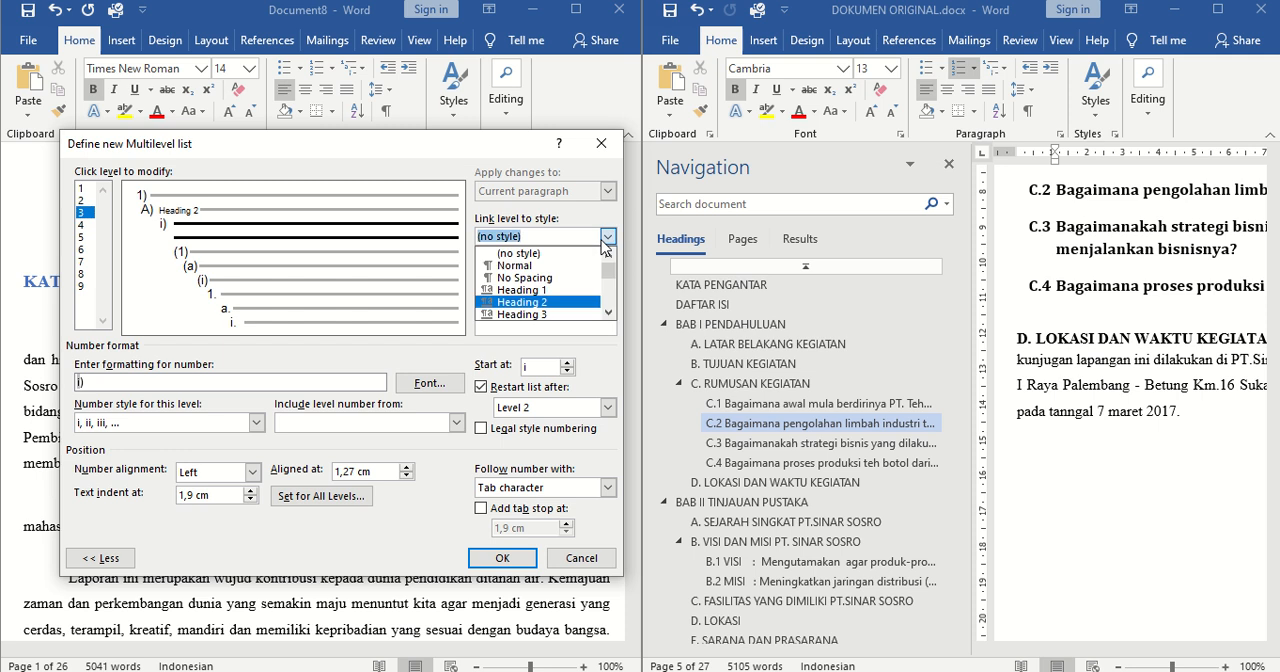
{"action": "left_click", "coordinate": [515, 314]}
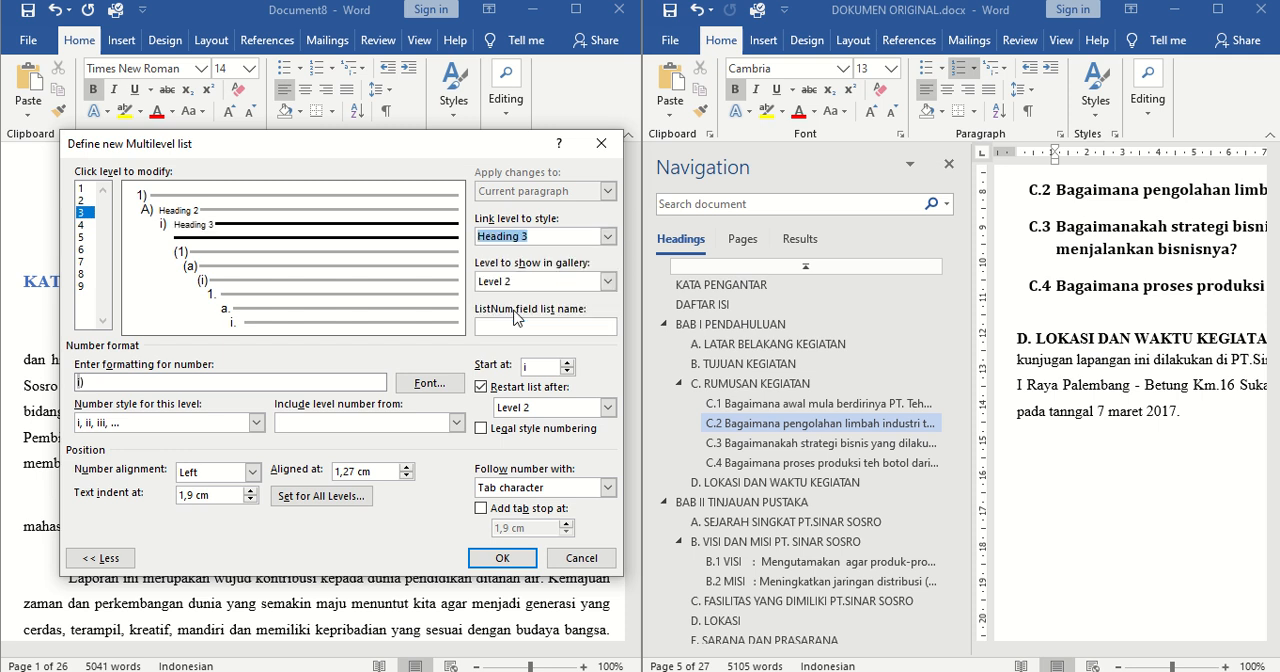
{"action": "left_click", "coordinate": [607, 282]}
{"action": "left_click", "coordinate": [525, 324]}
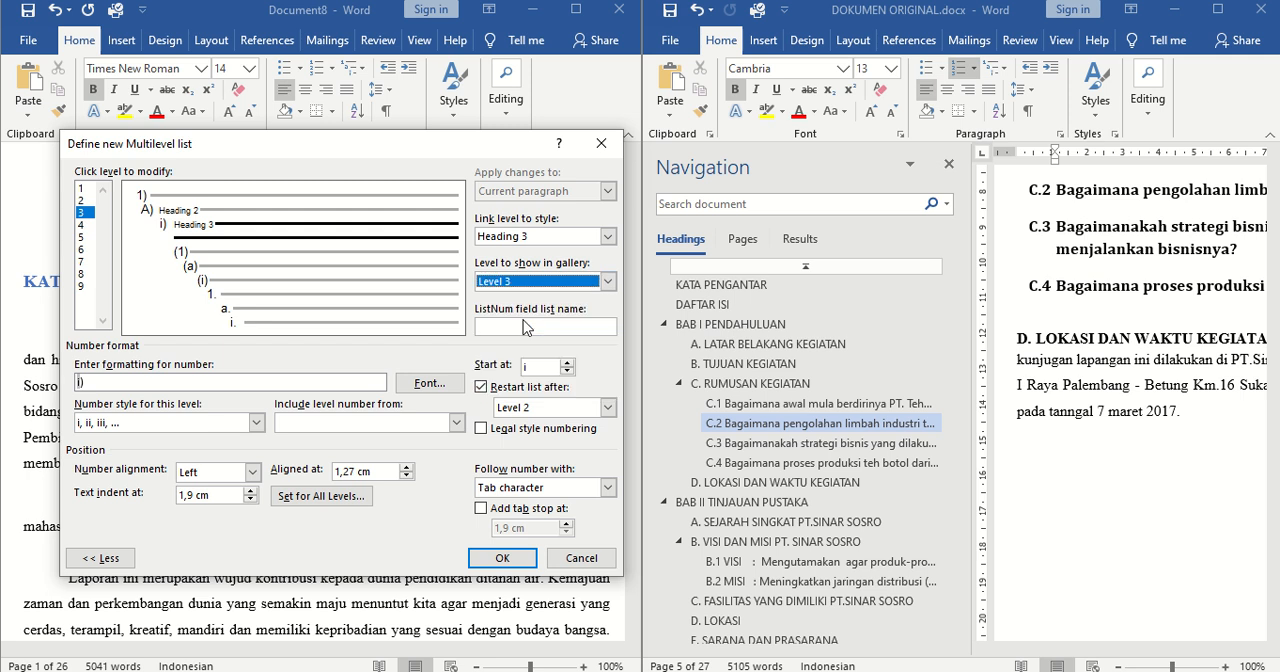
Clear the existing number format of level 3 and show the levels whose number can be included
{"action": "left_click", "coordinate": [128, 386]}
{"action": "left_click_drag", "start_coordinate": [82, 382], "coordinate": [70, 384]}
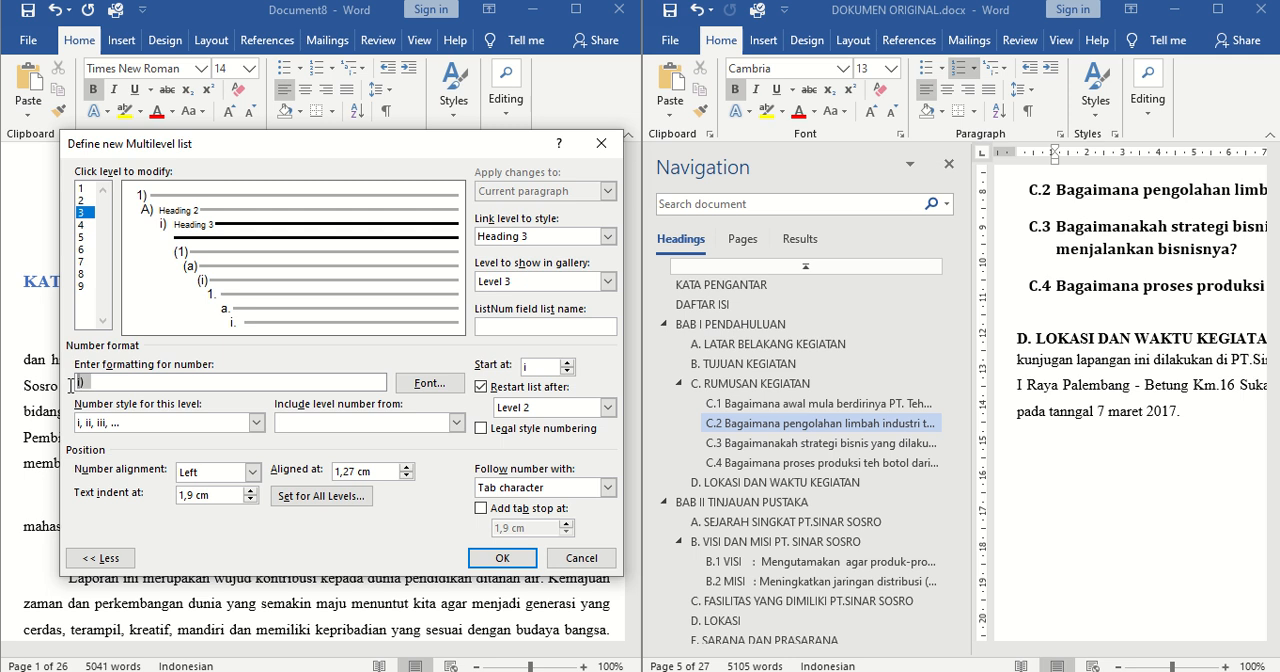
{"action": "key", "text": "Delete"}
{"action": "left_click", "coordinate": [412, 426]}
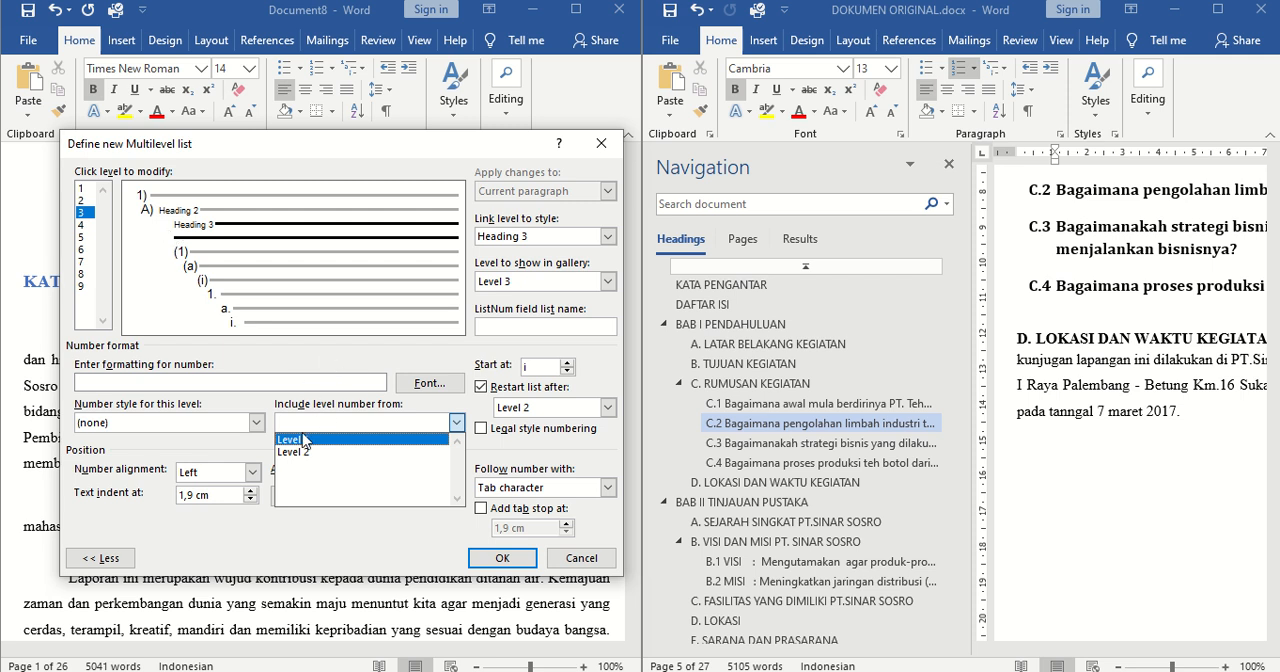
Clear the number format of level 7 and show the levels whose number can be included there
{"action": "left_click", "coordinate": [284, 300]}
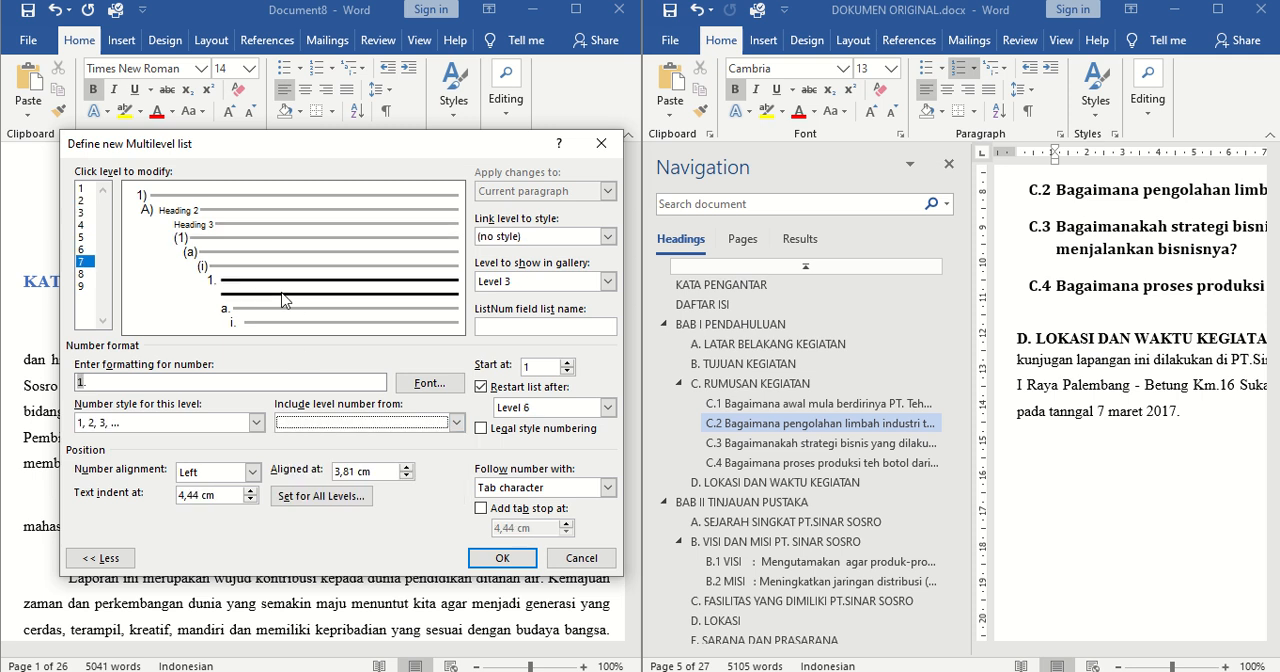
{"action": "left_click", "coordinate": [112, 384]}
{"action": "key", "text": "Delete"}
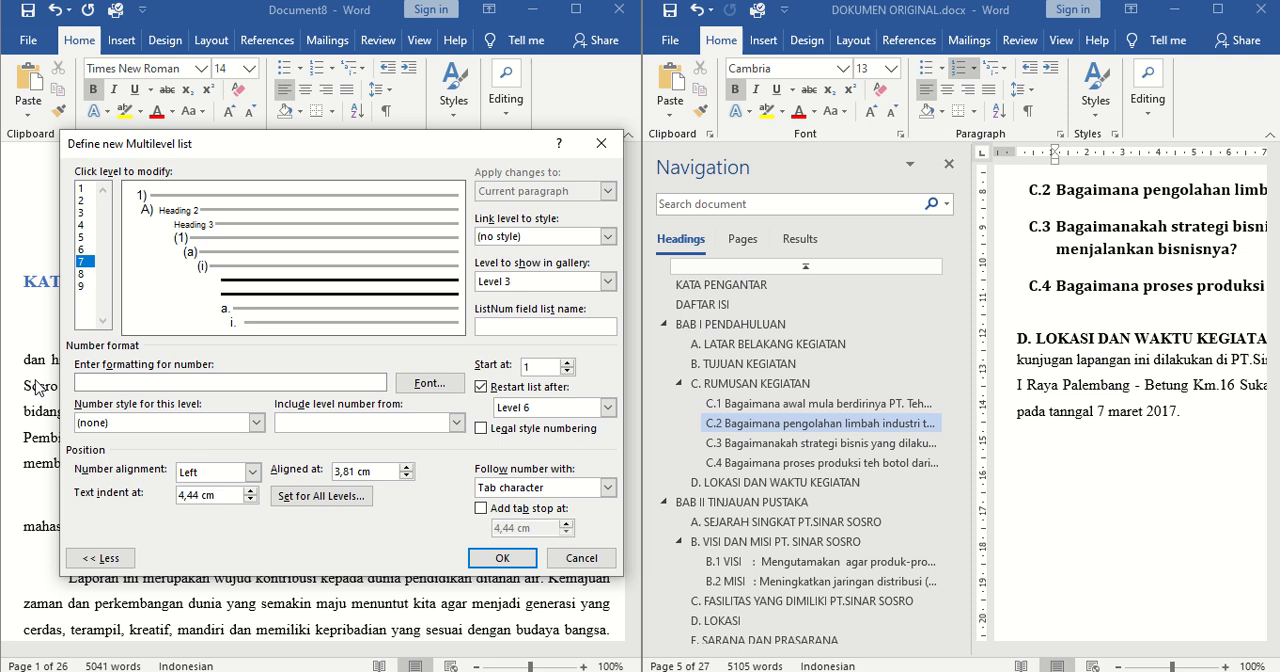
{"action": "left_click", "coordinate": [400, 426]}
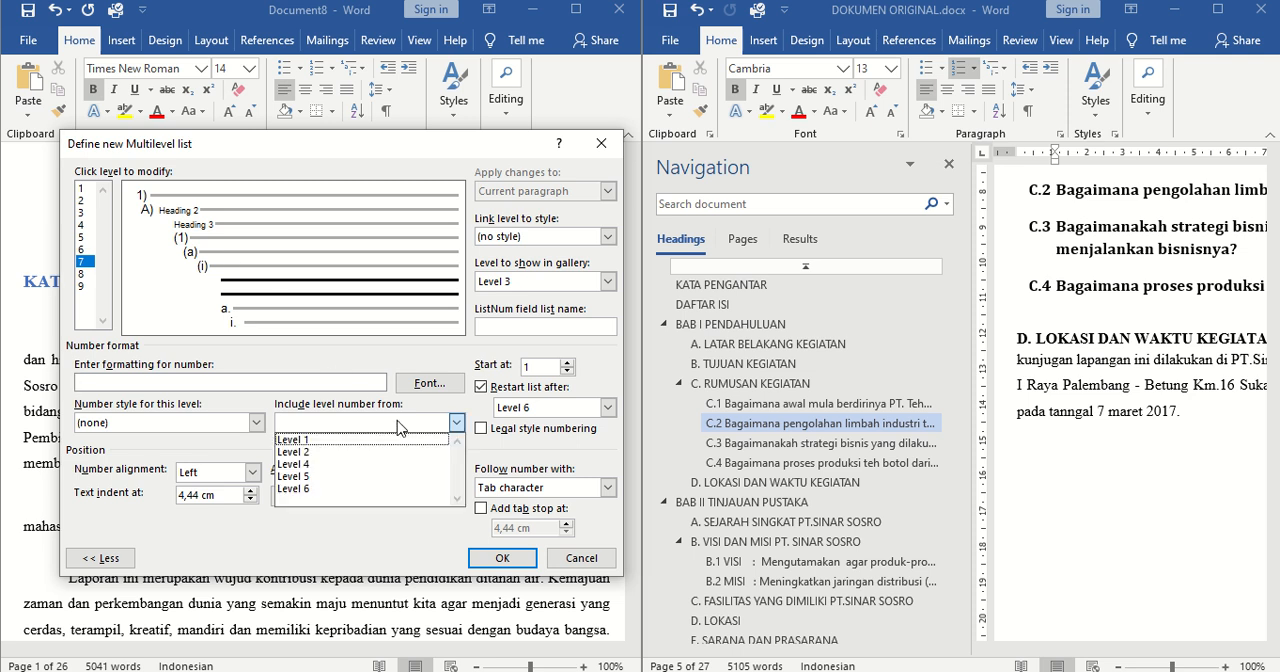
Include the level 2 number, followed by a period, in the number format of level 3
{"action": "left_click", "coordinate": [82, 212]}
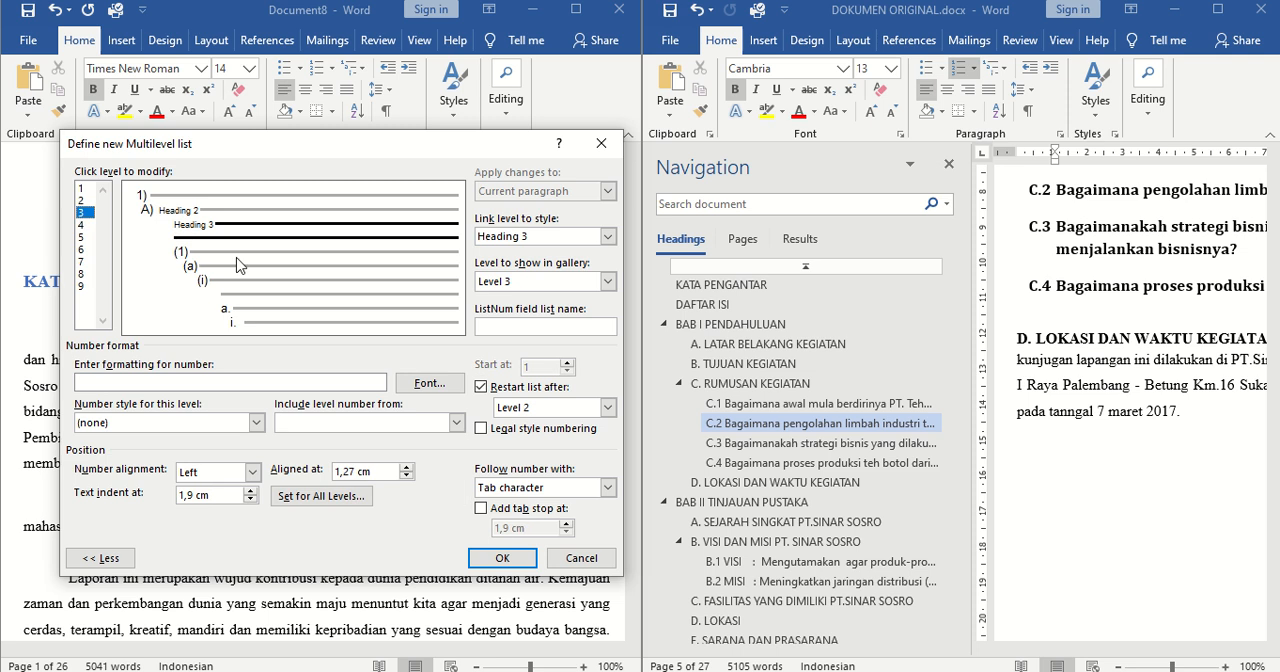
{"action": "left_click", "coordinate": [455, 424]}
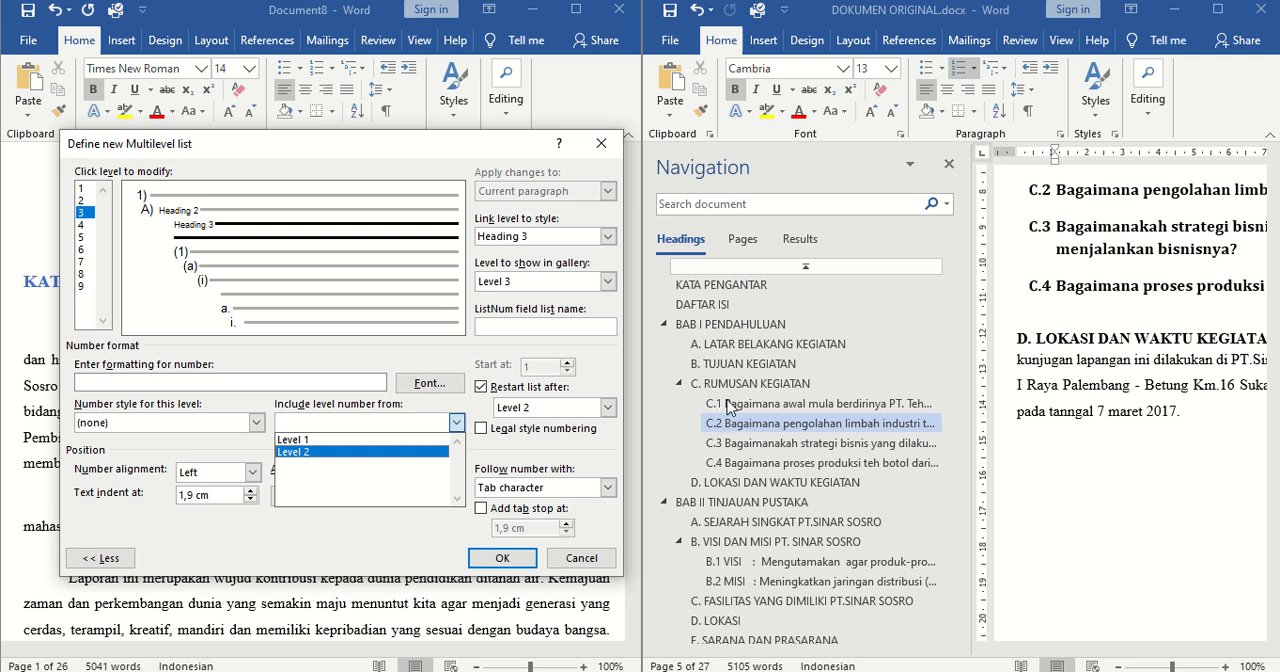
{"action": "left_click", "coordinate": [300, 452]}
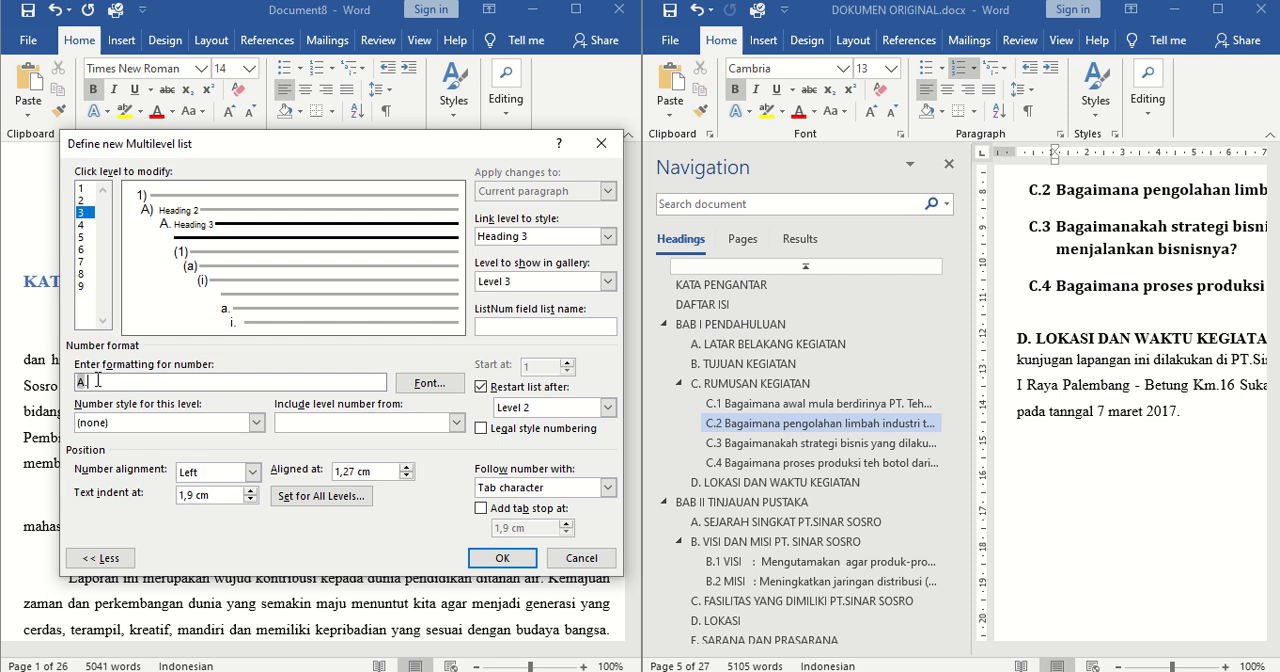
Add the 1, 2, 3 number style to level 3 and have its number followed by a space
{"action": "left_click", "coordinate": [165, 424]}
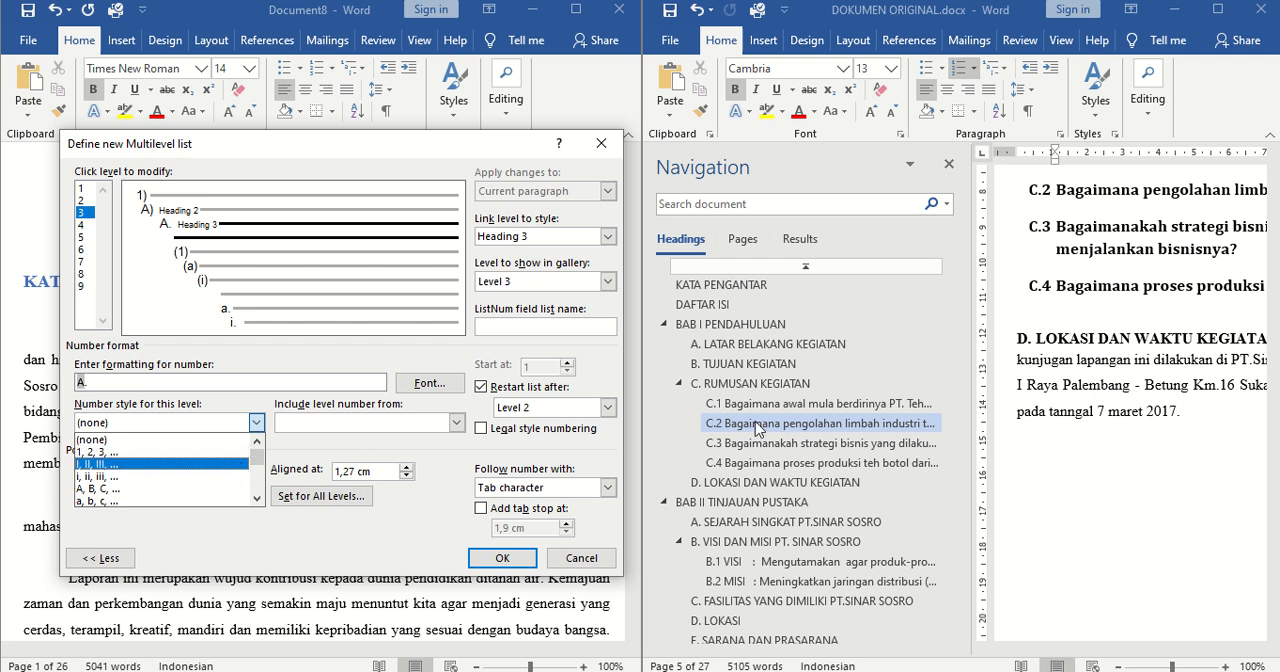
{"action": "left_click", "coordinate": [104, 452]}
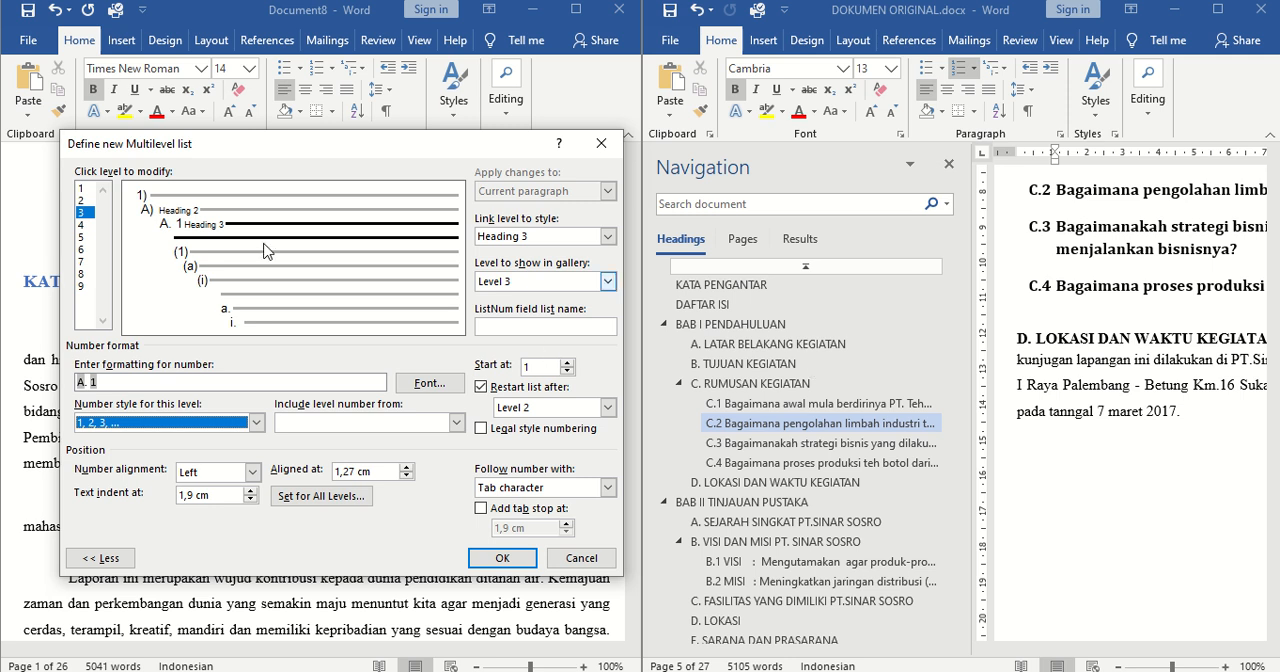
{"action": "left_click", "coordinate": [604, 487]}
{"action": "left_click", "coordinate": [506, 518]}
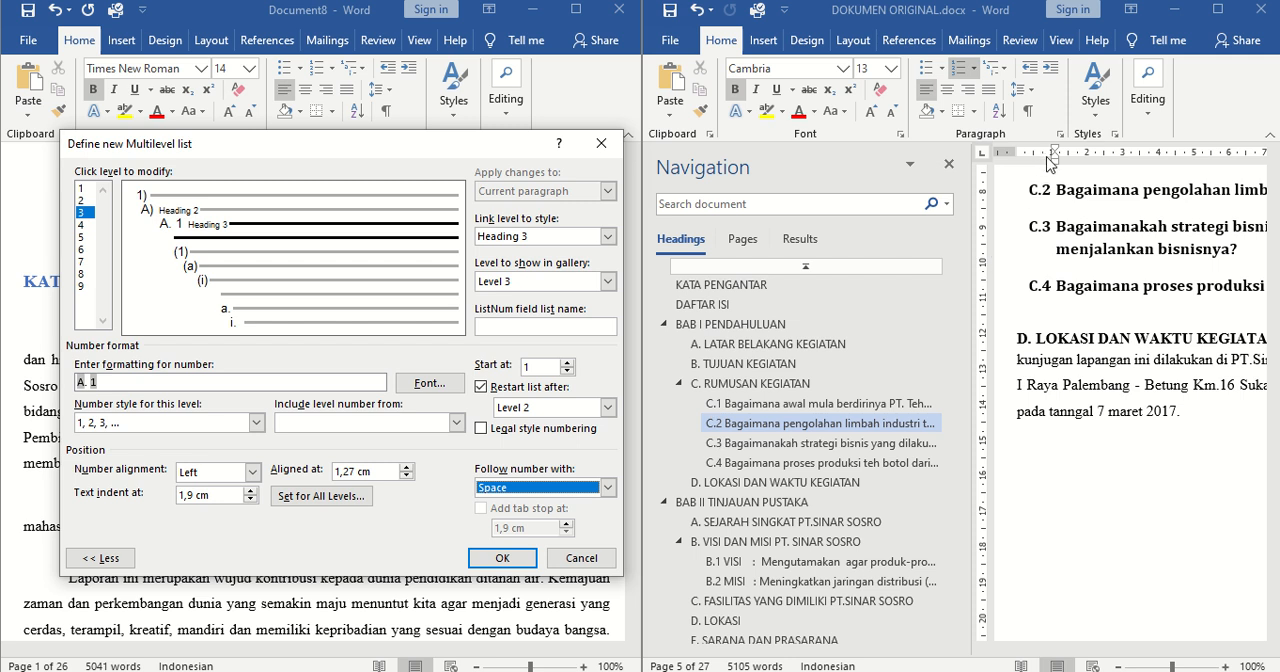
Set both the alignment position and the text indent of level 3 to 1 cm and apply the multilevel list
{"action": "left_click", "coordinate": [406, 477]}
{"action": "left_click", "coordinate": [406, 477]}
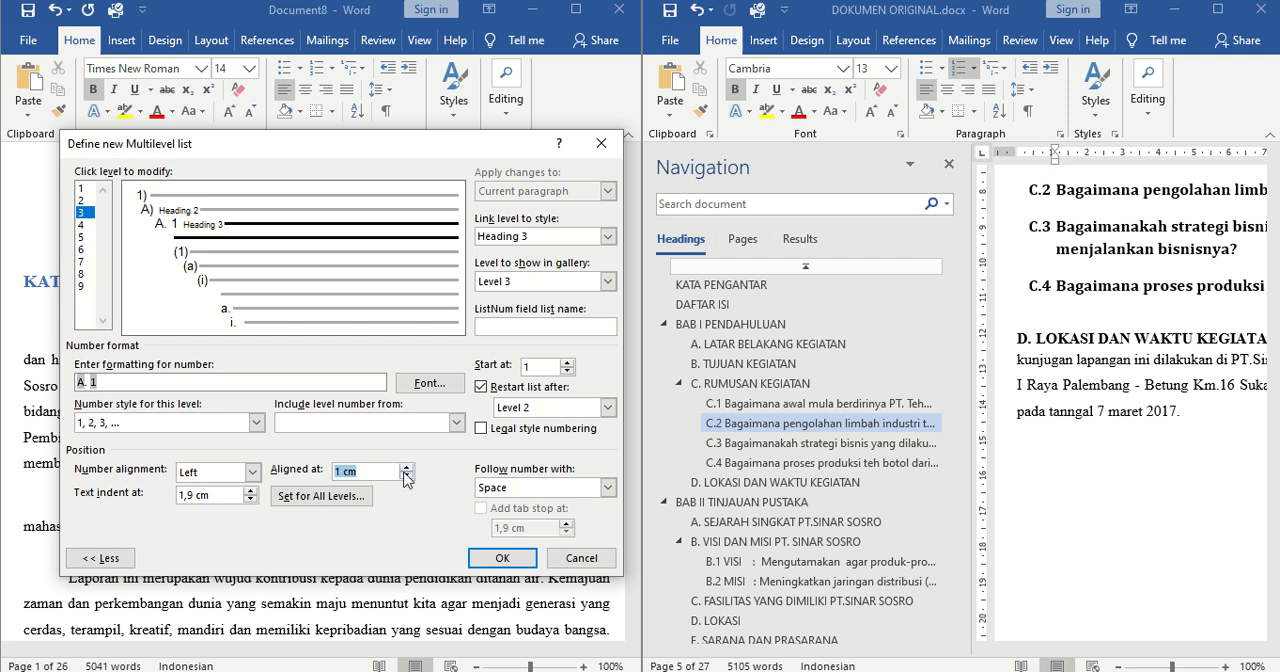
{"action": "left_click", "coordinate": [251, 501]}
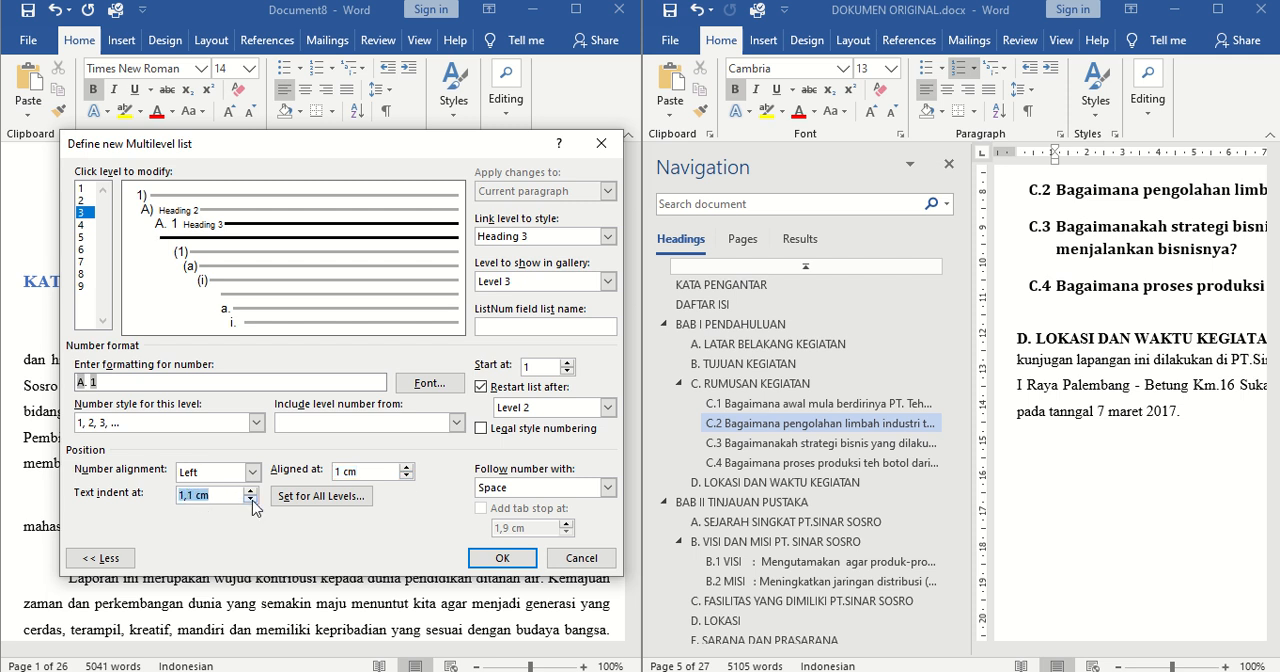
{"action": "left_click", "coordinate": [251, 501]}
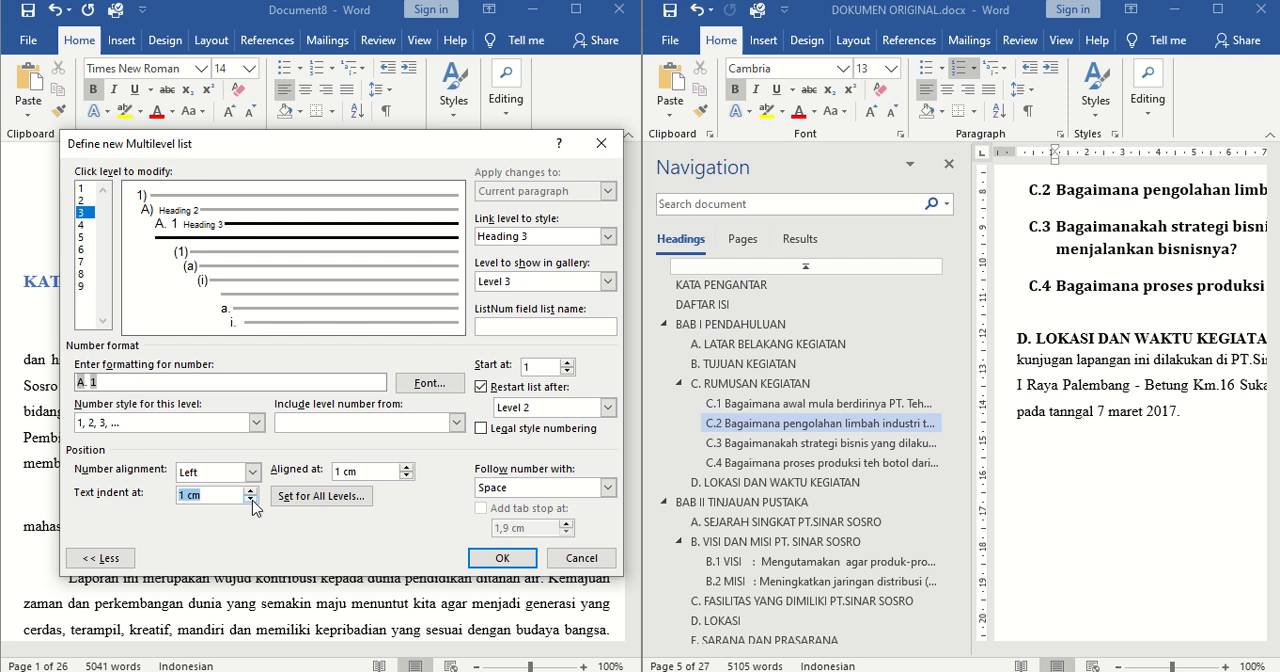
{"action": "left_click", "coordinate": [495, 560]}
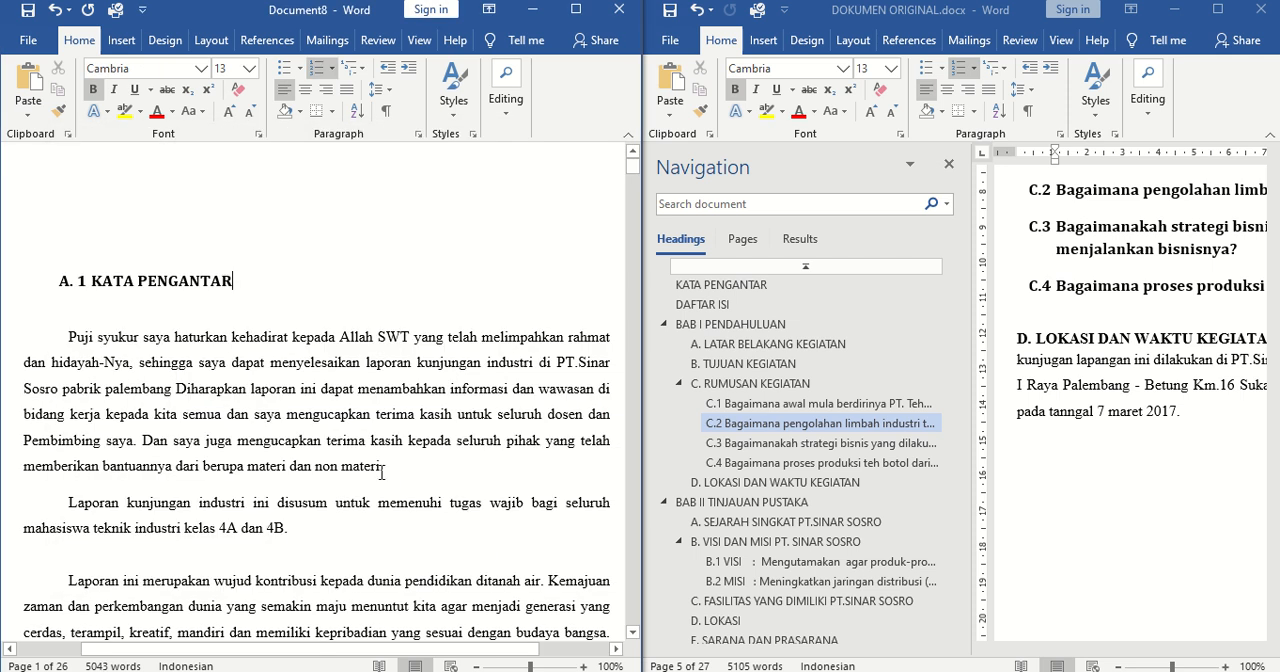
Apply the Heading 1 style to the KATA PENGANTAR title
{"action": "left_click", "coordinate": [80, 282]}
{"action": "left_click", "coordinate": [460, 321]}
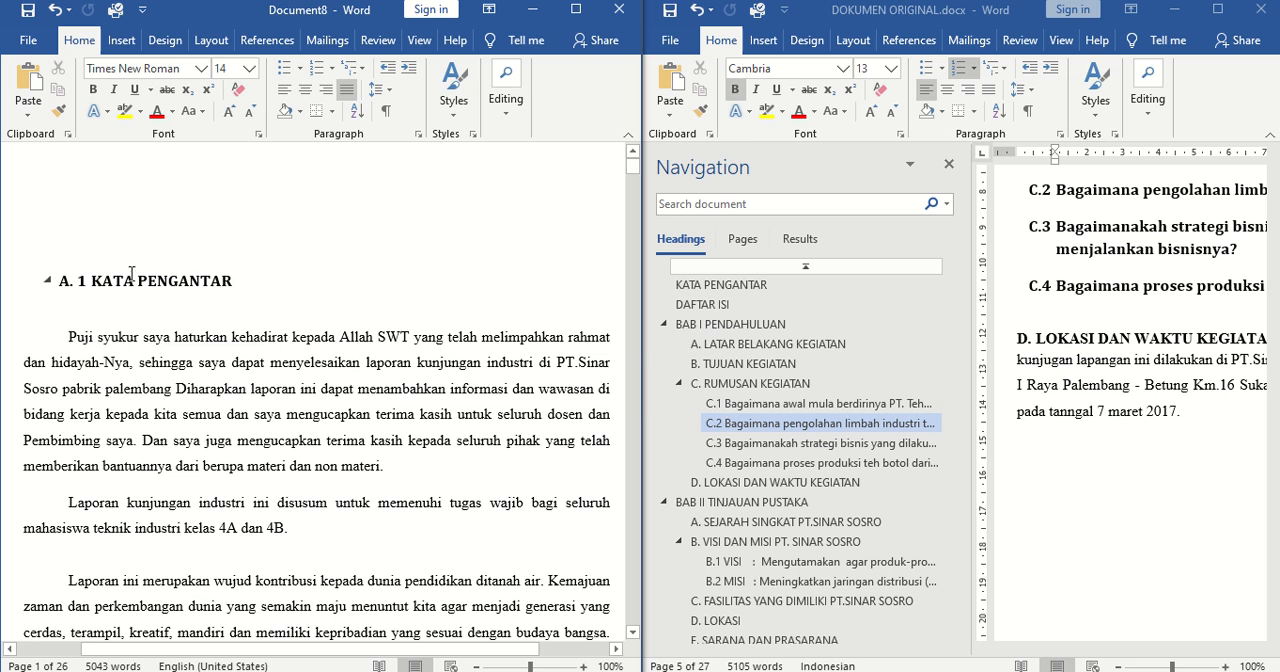
{"action": "left_click", "coordinate": [73, 284]}
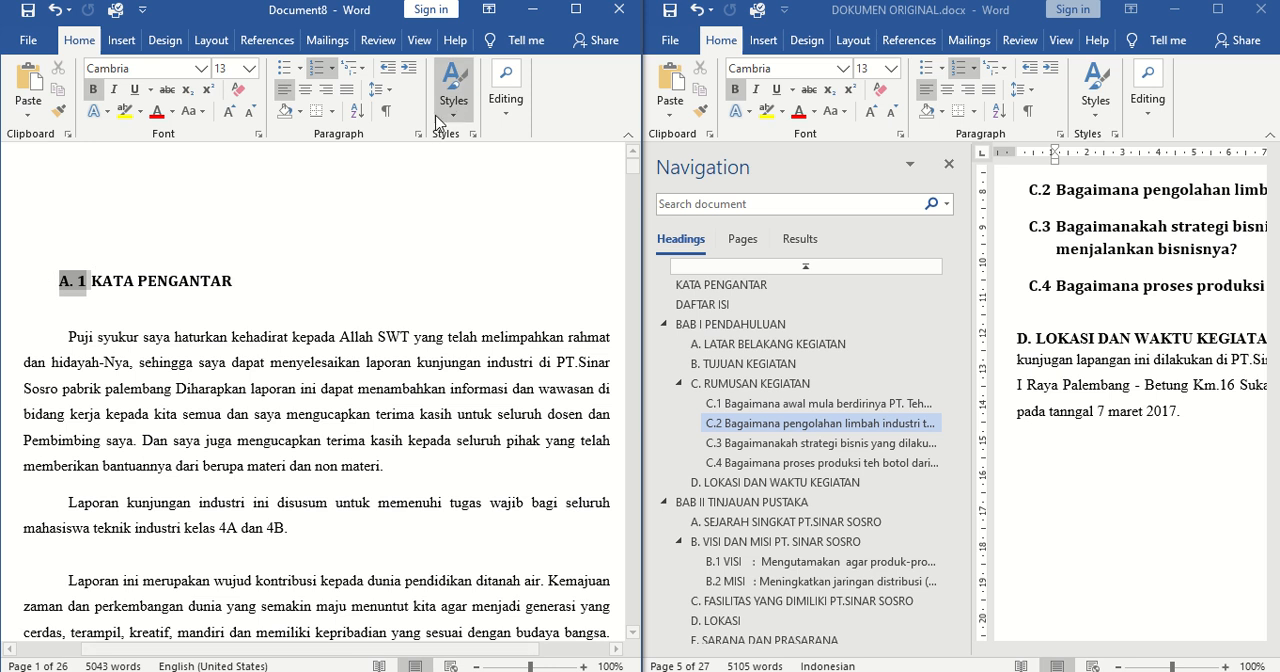
{"action": "left_click", "coordinate": [453, 88]}
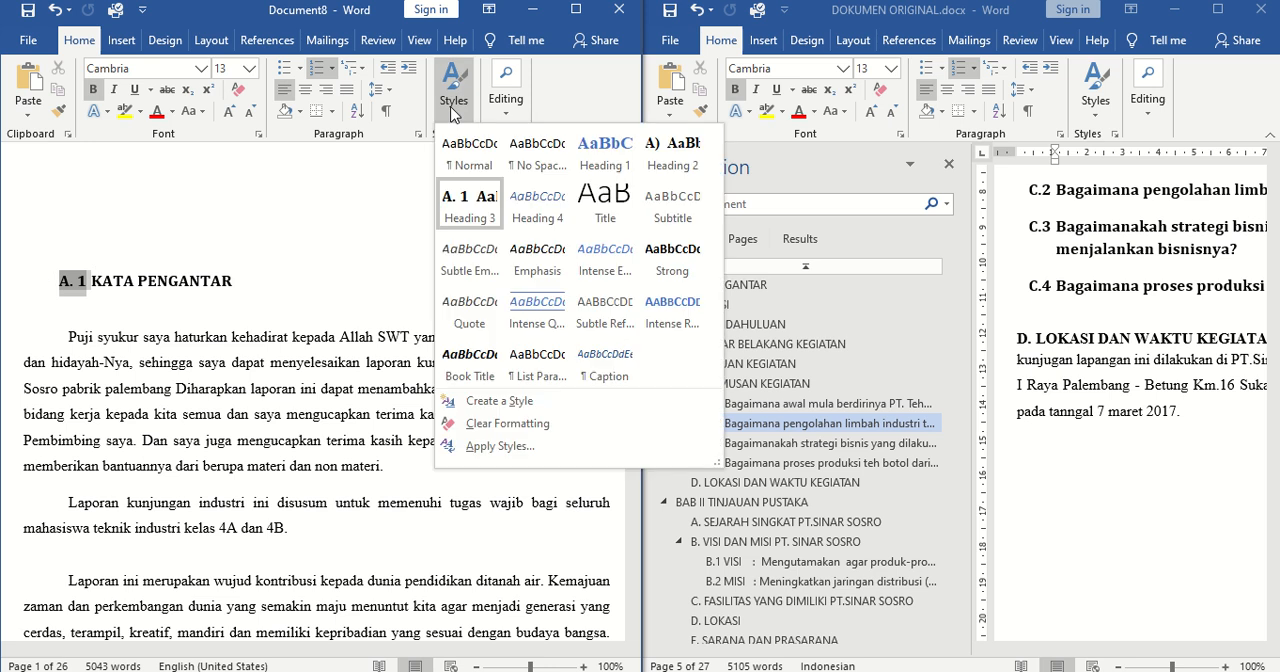
{"action": "left_click", "coordinate": [588, 151]}
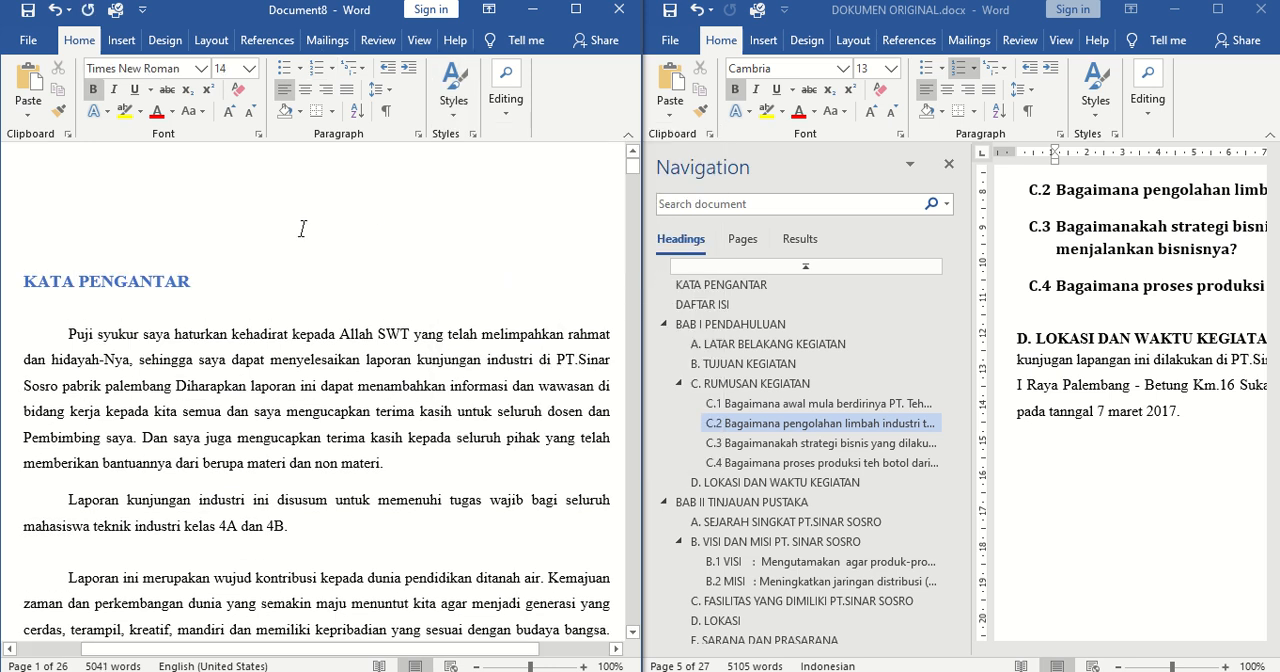
Apply the Heading 1 style to the DAFTAR ISI title above the table of contents
{"action": "mouse_move", "coordinate": [632, 167]}
{"action": "left_mouse_down"}
{"action": "mouse_move", "coordinate": [637, 196]}
{"action": "mouse_move", "coordinate": [640, 183]}
{"action": "left_mouse_up"}
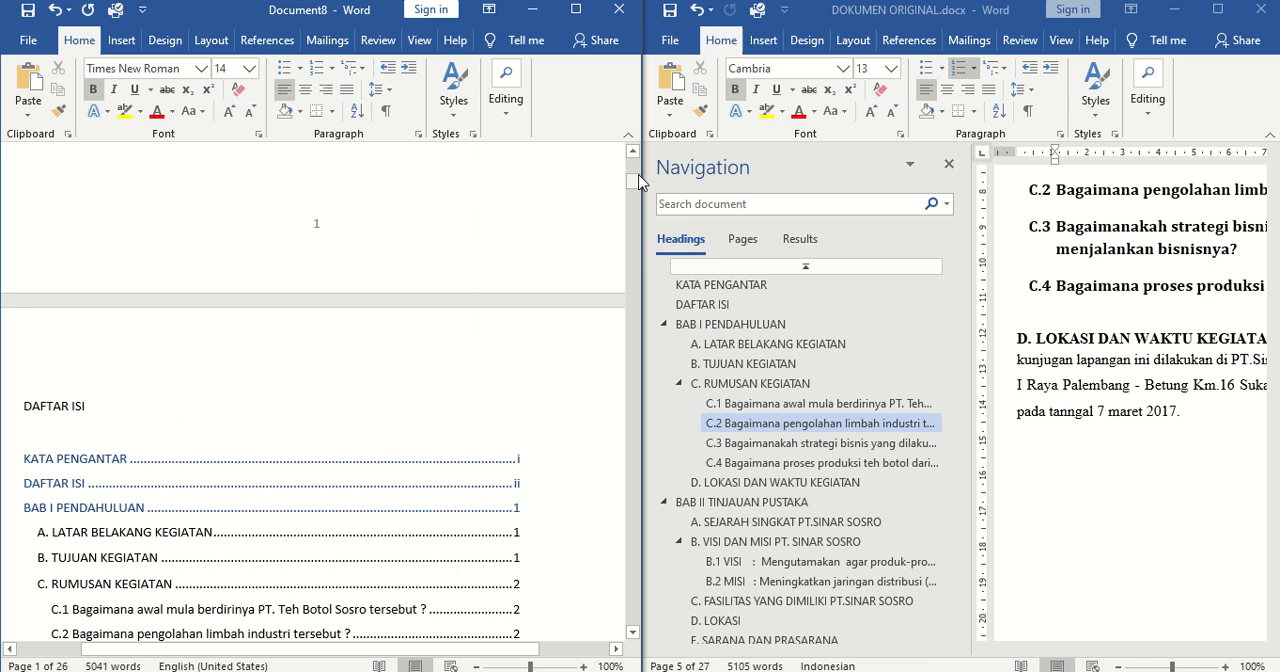
{"action": "left_click", "coordinate": [32, 405]}
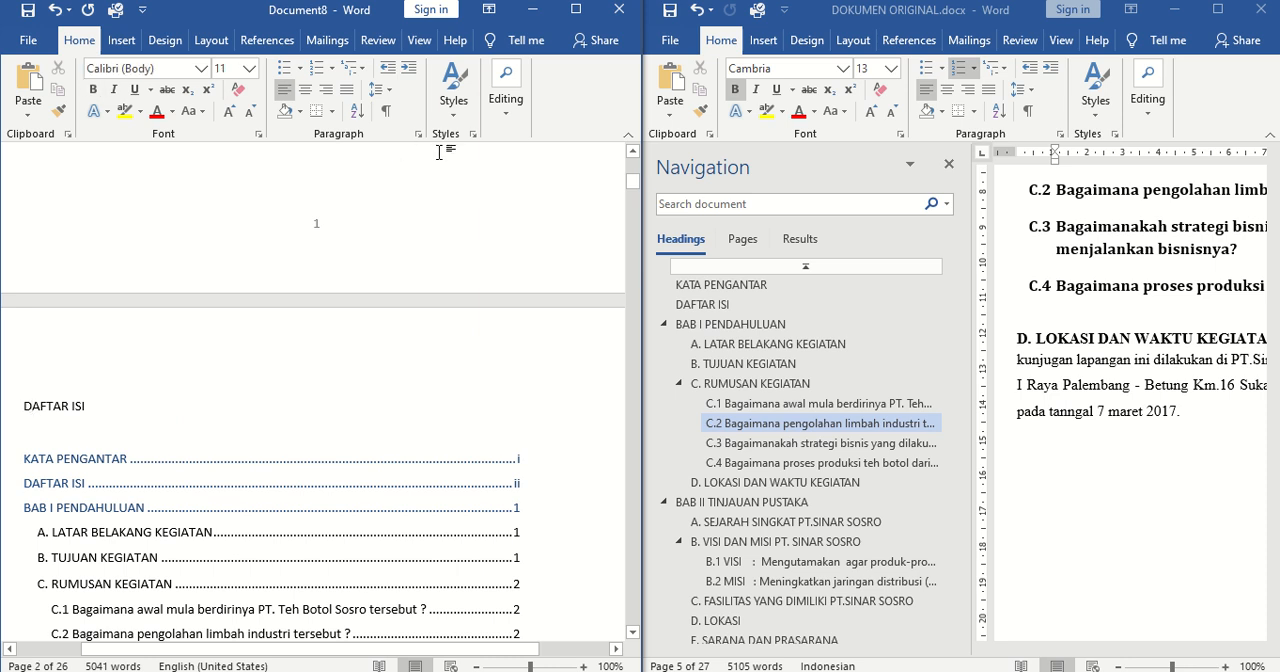
{"action": "left_click", "coordinate": [453, 88]}
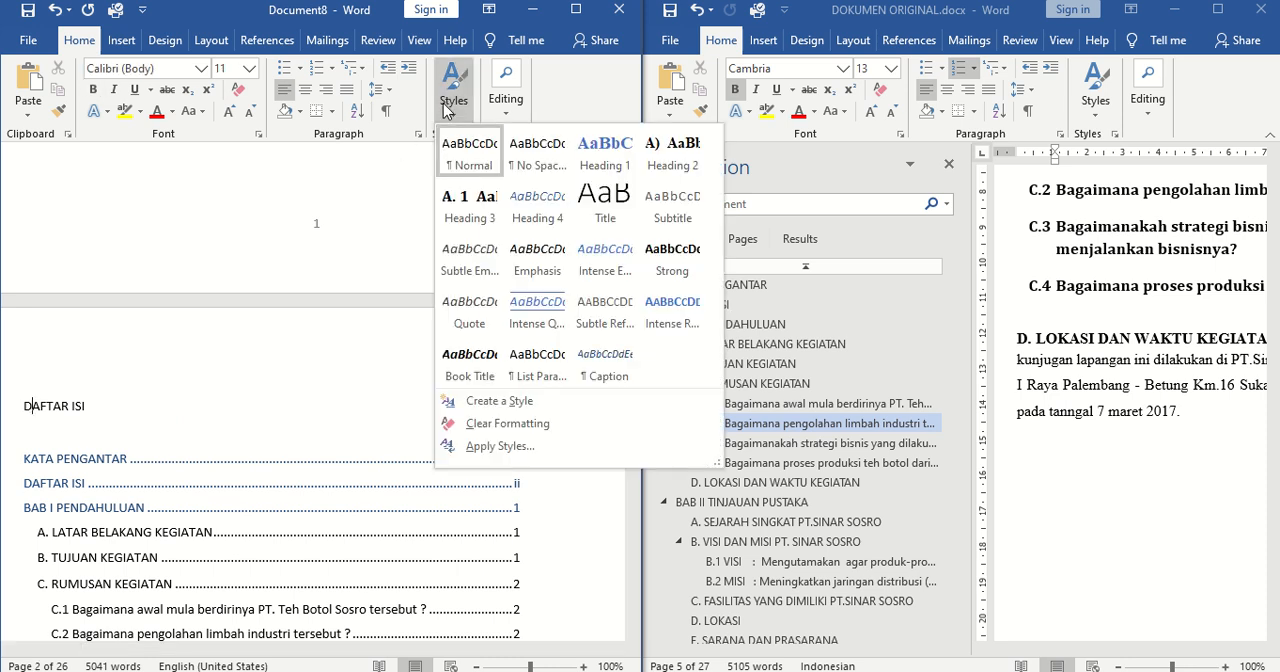
{"action": "left_click", "coordinate": [596, 150]}
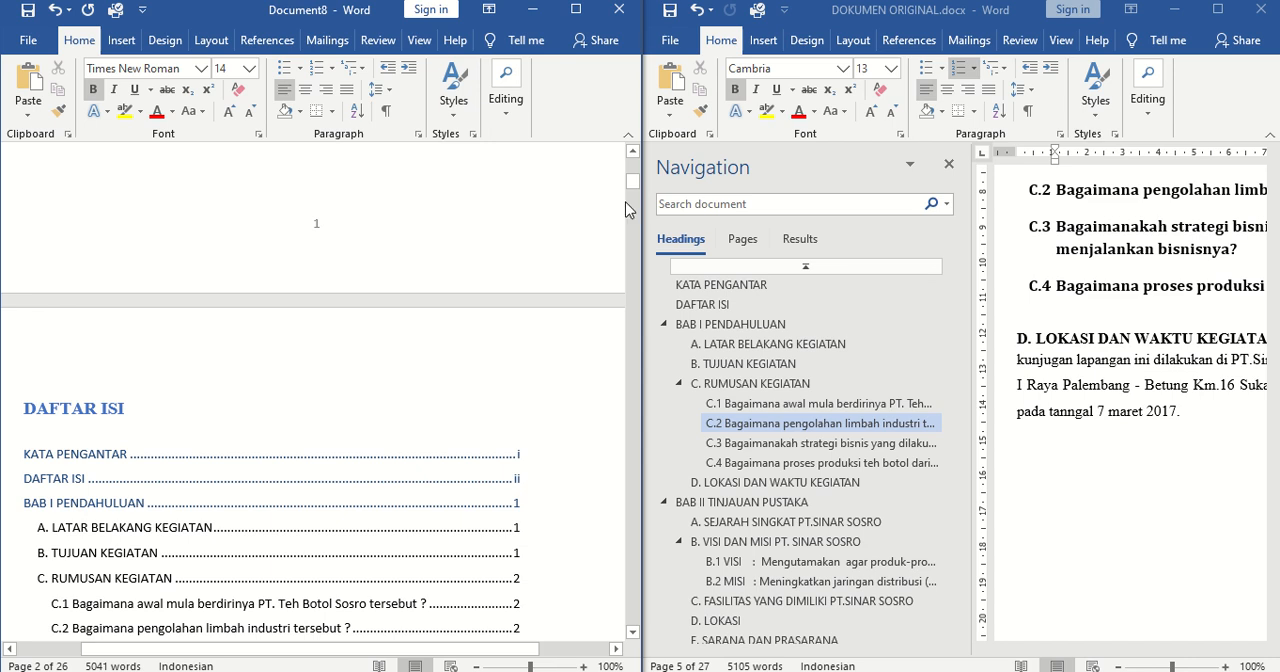
Apply the Heading 1 style to both lines of the BAB I PENDAHULUAN chapter title
{"action": "left_click_drag", "start_coordinate": [633, 186], "coordinate": [637, 231]}
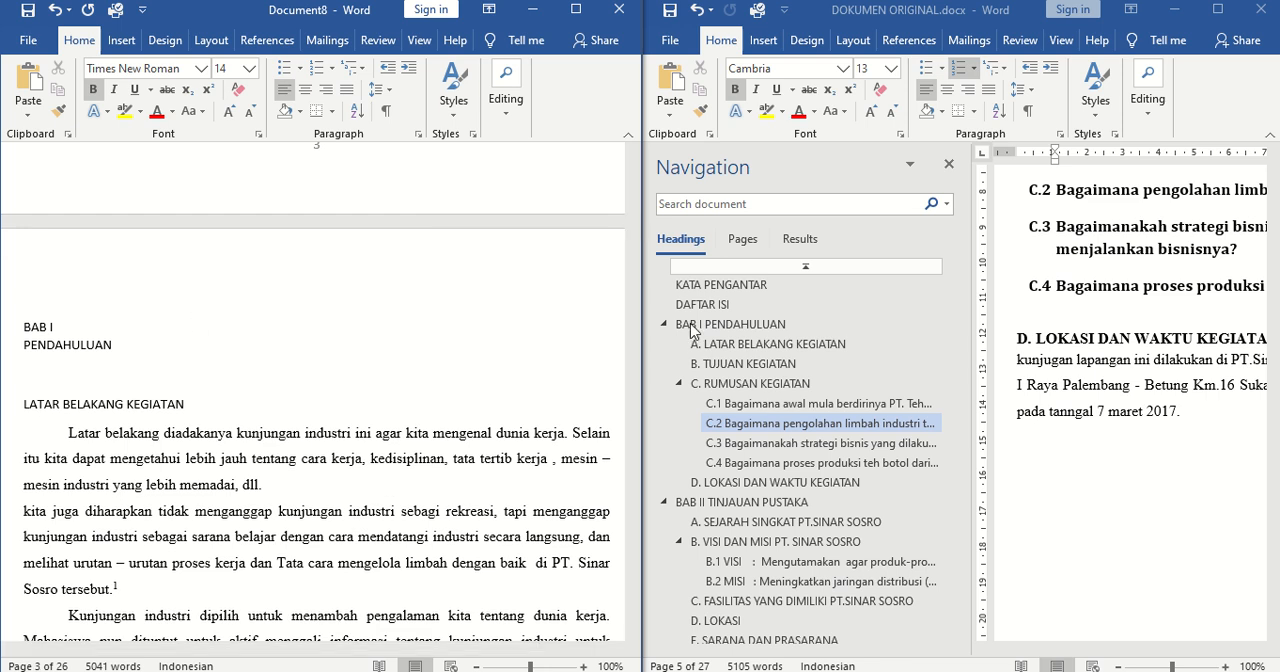
{"action": "left_click", "coordinate": [123, 345]}
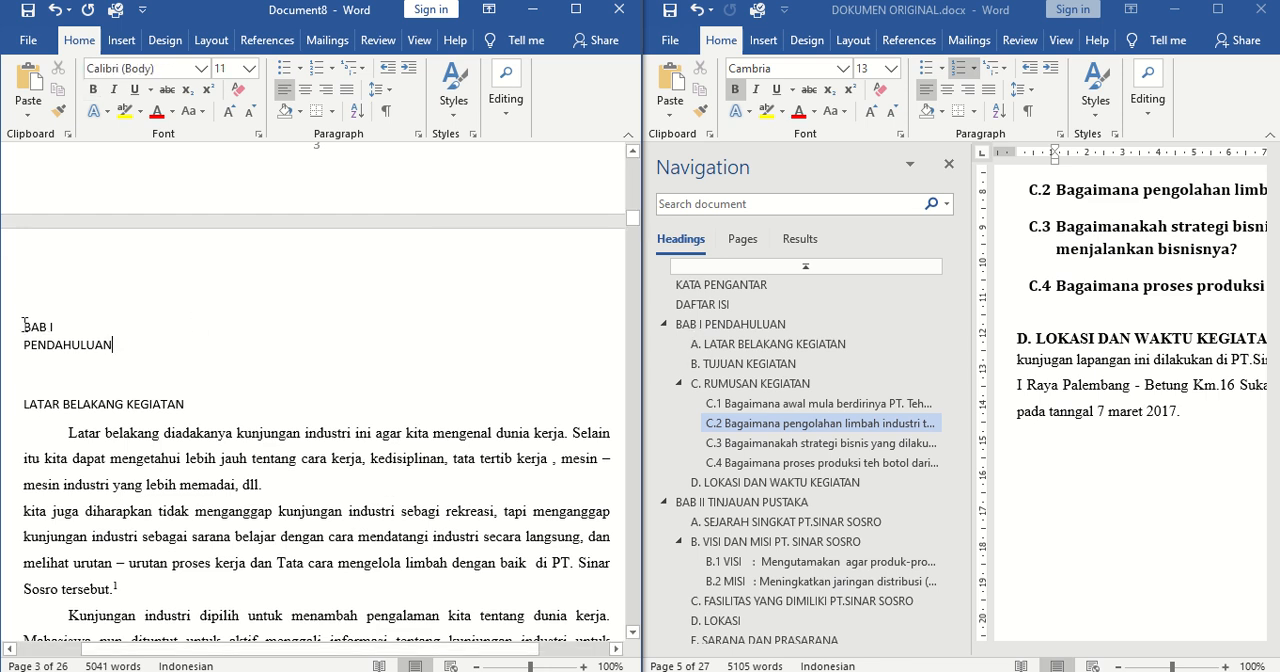
{"action": "left_click_drag", "start_coordinate": [24, 325], "coordinate": [140, 351]}
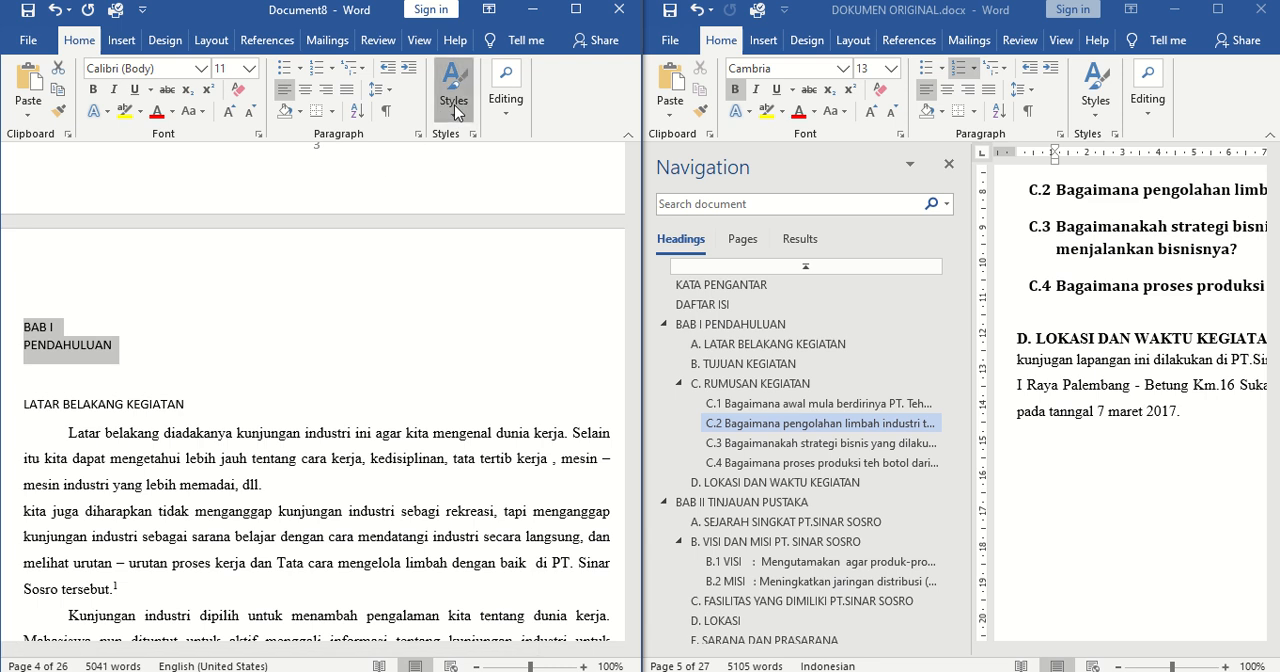
{"action": "left_click", "coordinate": [455, 100]}
{"action": "left_click", "coordinate": [614, 228]}
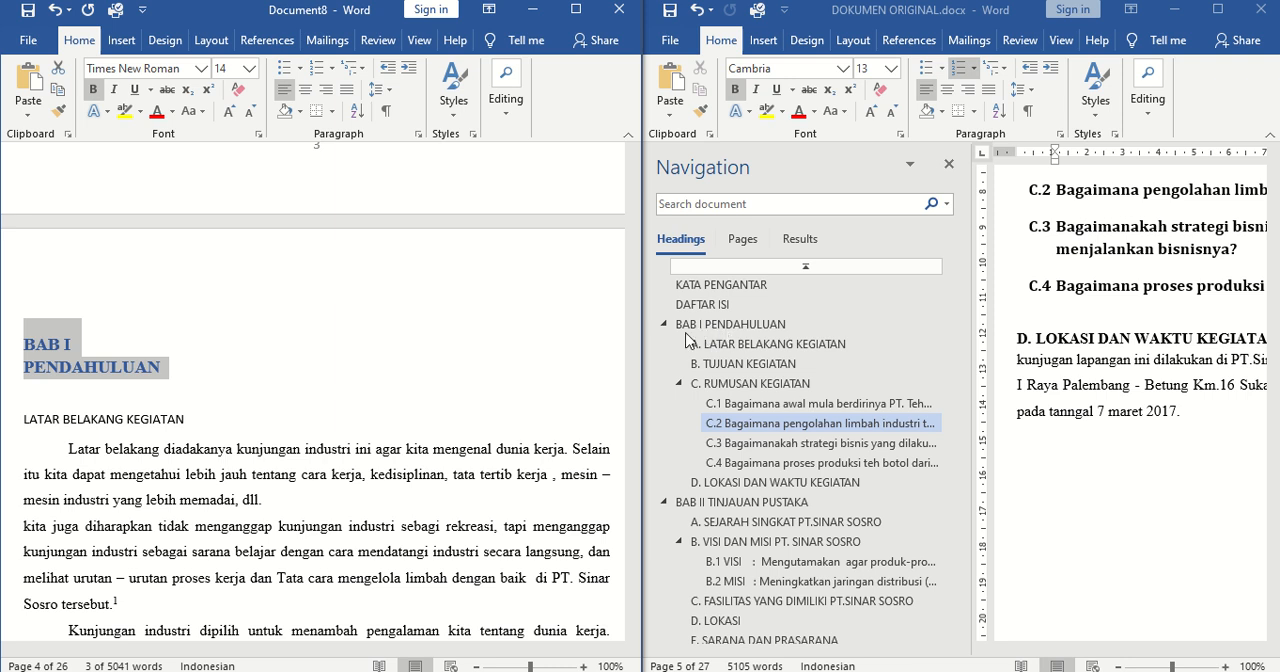
Apply the Heading 2 style to the LATAR BELAKANG KEGIATAN subheading under BAB I and select its number
{"action": "left_click_drag", "start_coordinate": [205, 418], "coordinate": [22, 419]}
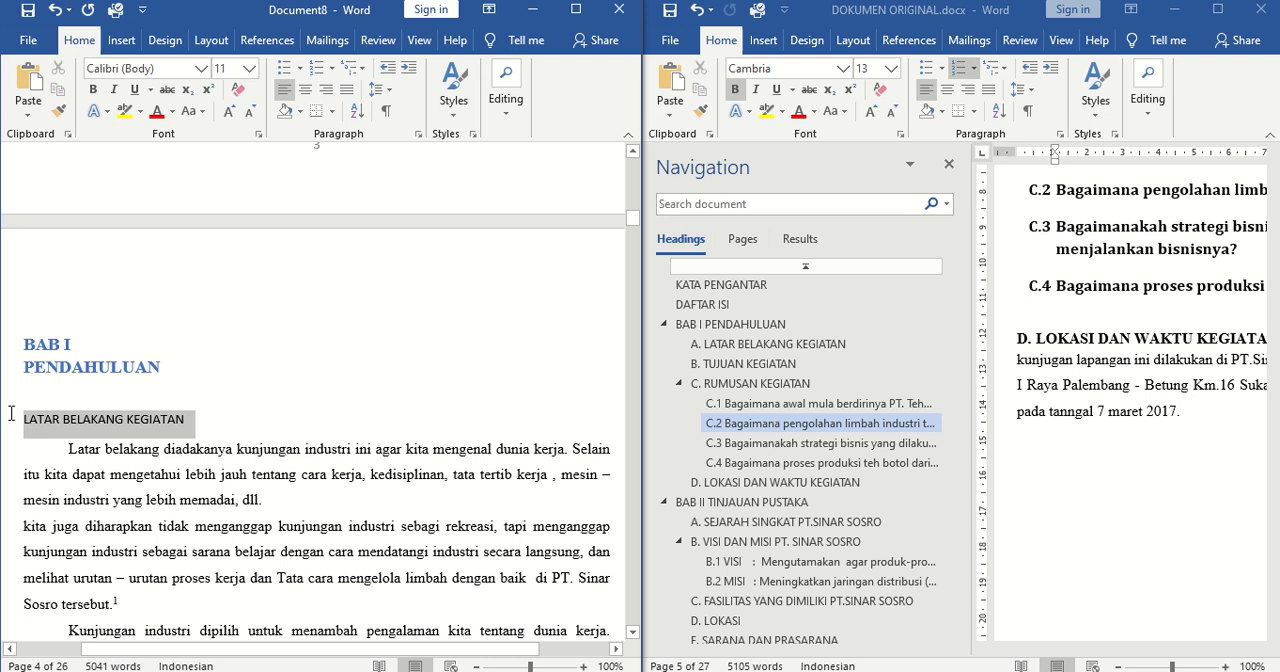
{"action": "left_click", "coordinate": [455, 98]}
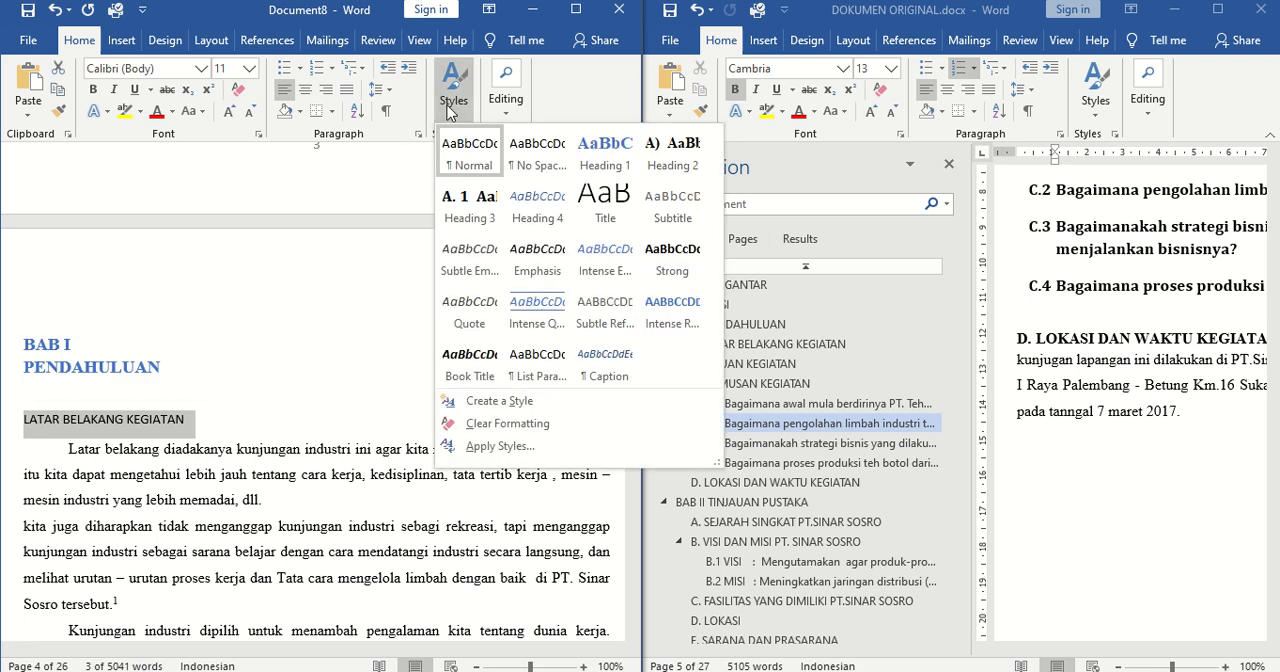
{"action": "left_click", "coordinate": [678, 160]}
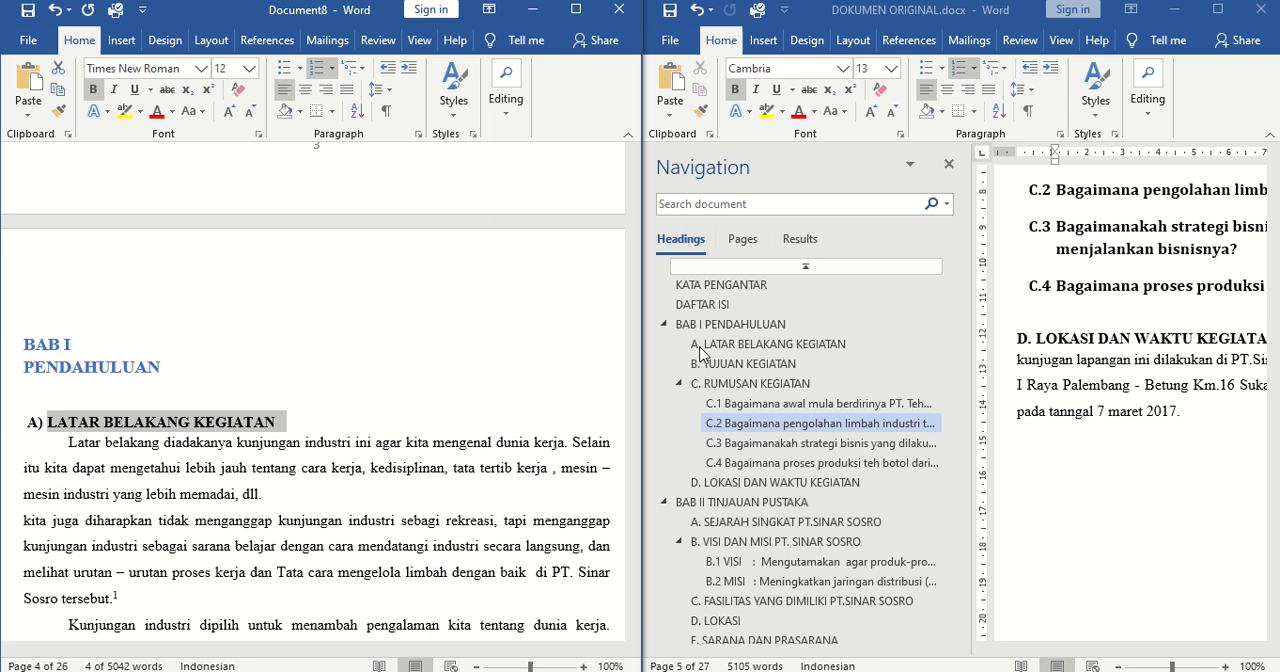
{"action": "left_click", "coordinate": [36, 422]}
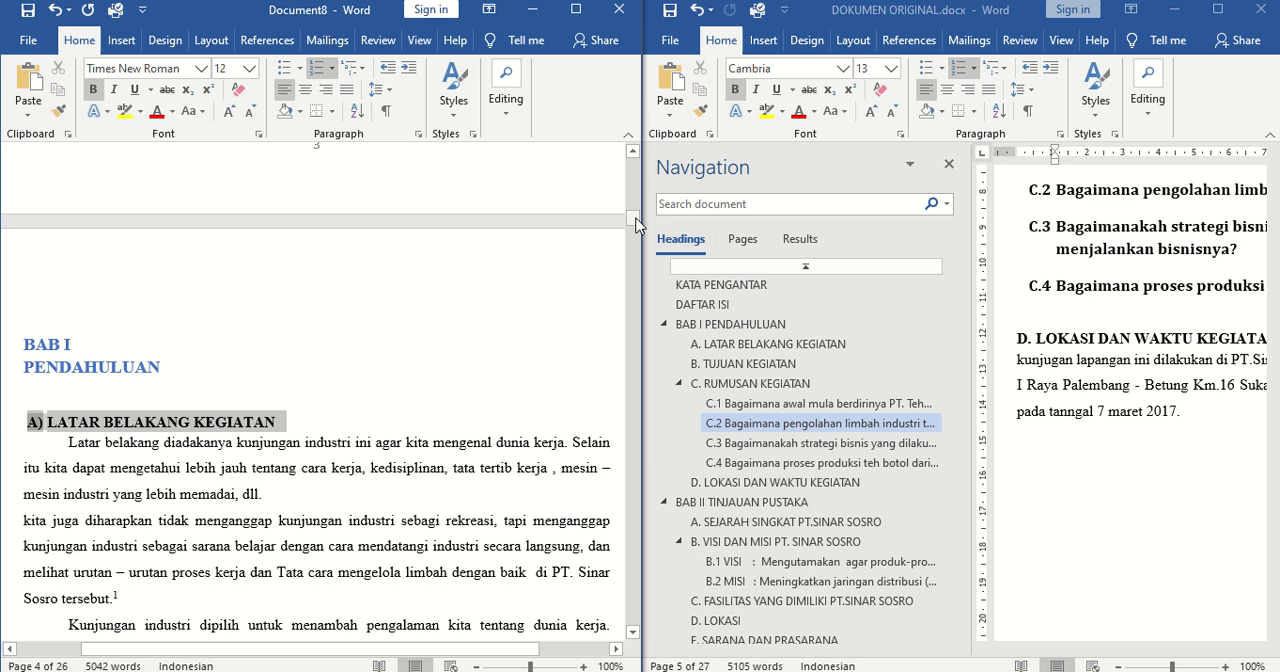
Apply the Heading 2 style to the TUJUAN KEGIATAN subheading
{"action": "mouse_move", "coordinate": [636, 224]}
{"action": "left_mouse_down"}
{"action": "mouse_move", "coordinate": [634, 247]}
{"action": "mouse_move", "coordinate": [636, 226]}
{"action": "left_mouse_up"}
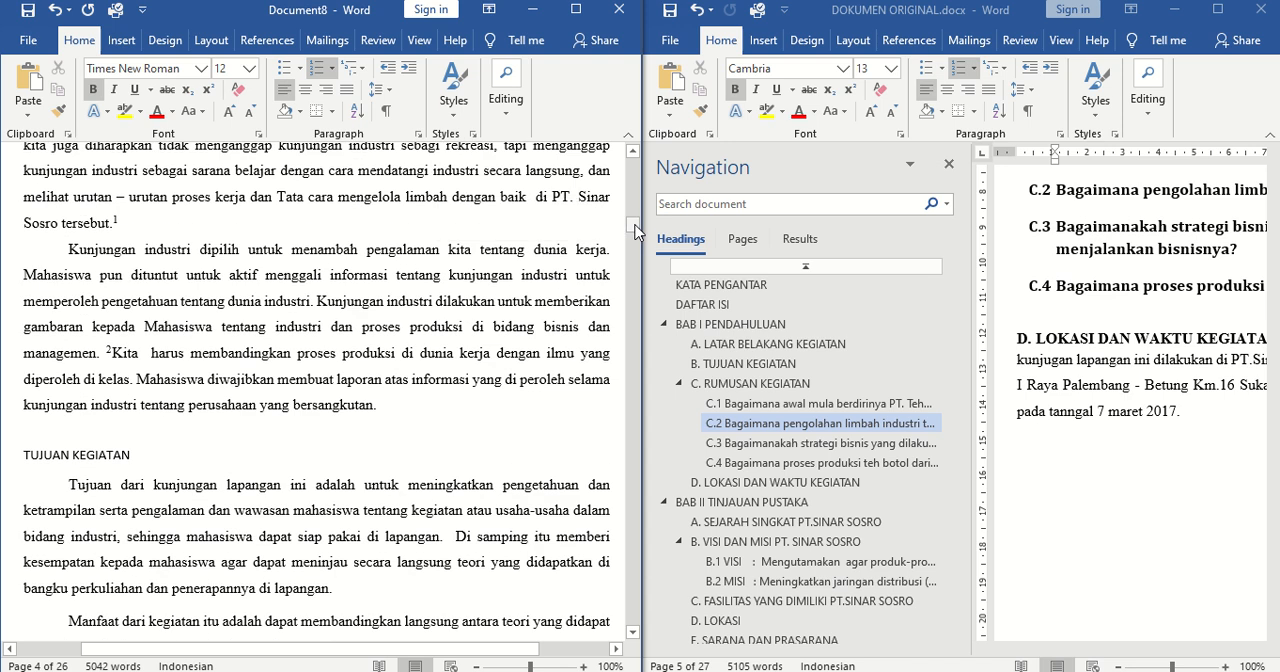
{"action": "triple_click", "coordinate": [140, 450]}
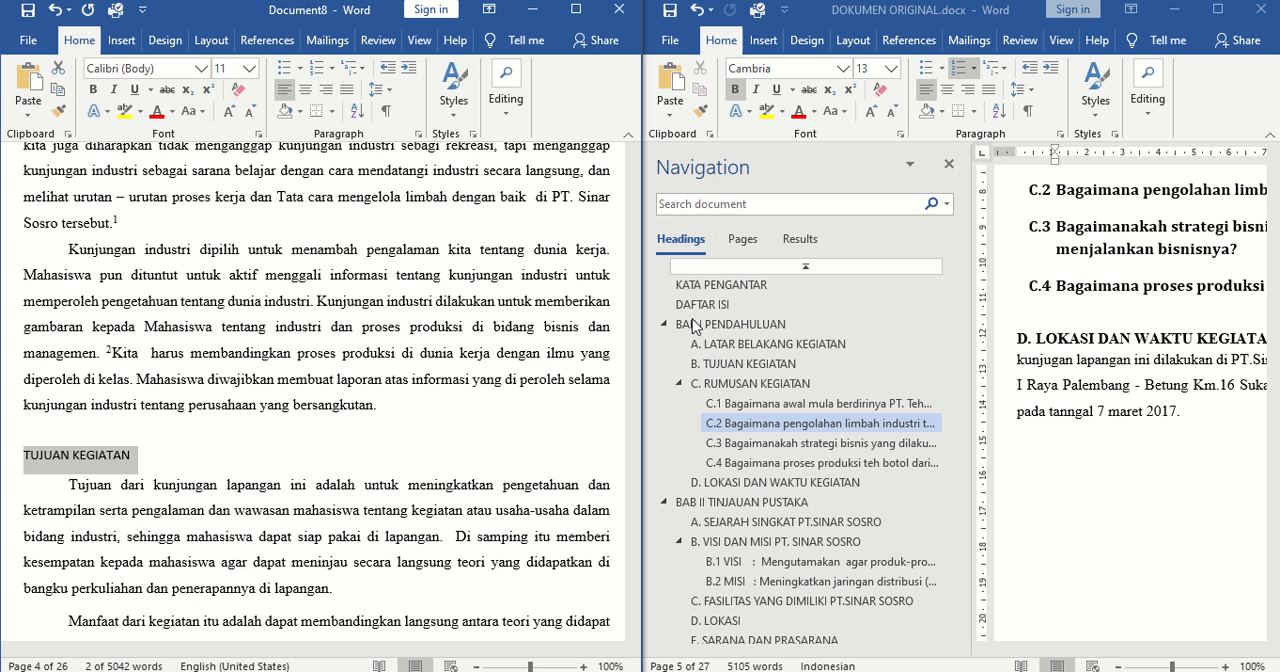
{"action": "left_click", "coordinate": [453, 88]}
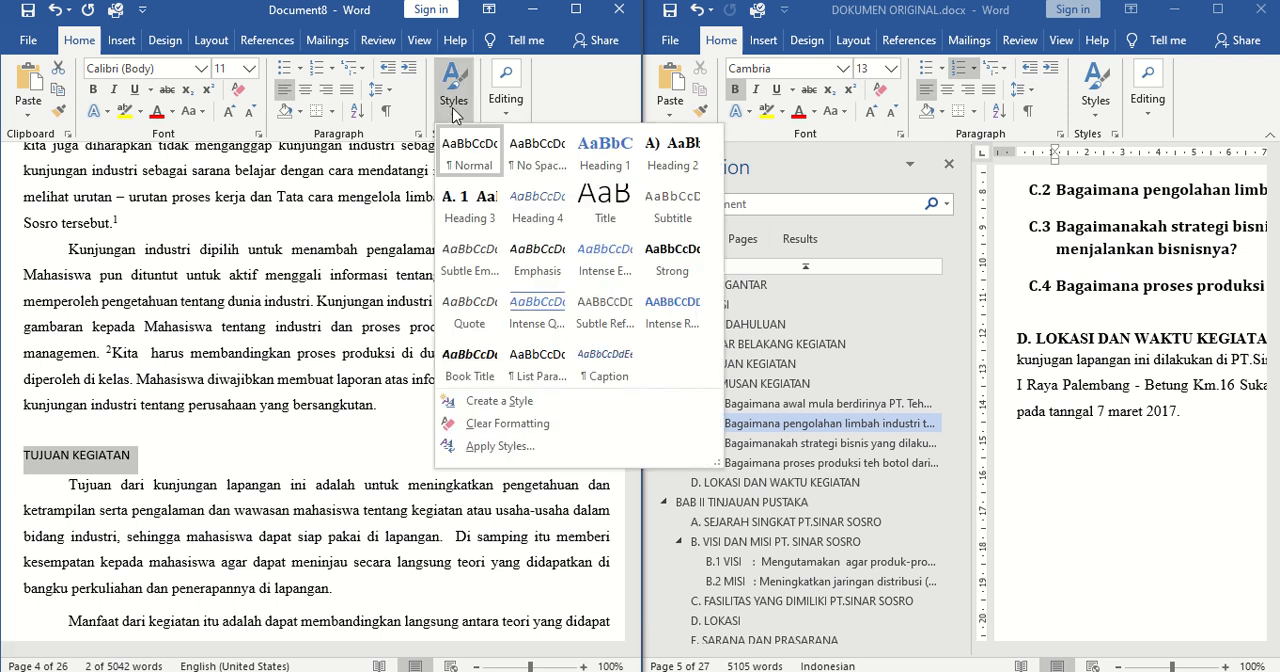
{"action": "left_click", "coordinate": [674, 160]}
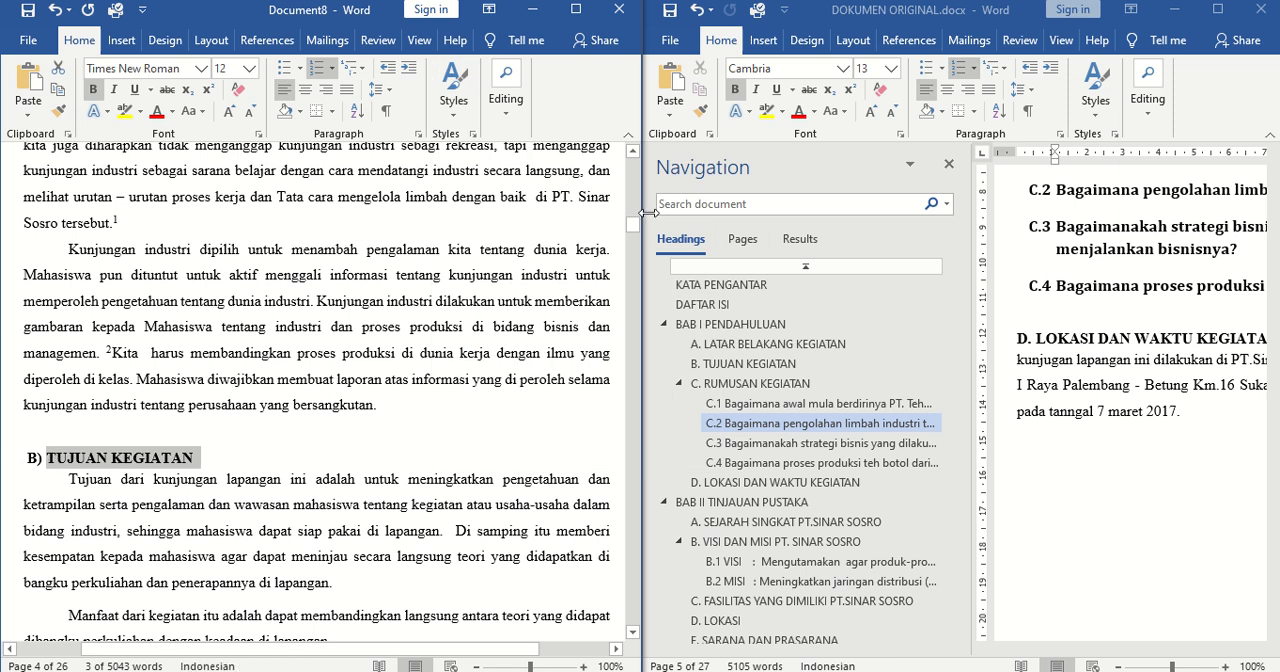
Apply the Heading 2 style to the RUMUSAN KEGIATAN subheading after the numbered list of aims
{"action": "left_click_drag", "start_coordinate": [632, 224], "coordinate": [633, 241]}
{"action": "left_click", "coordinate": [162, 539]}
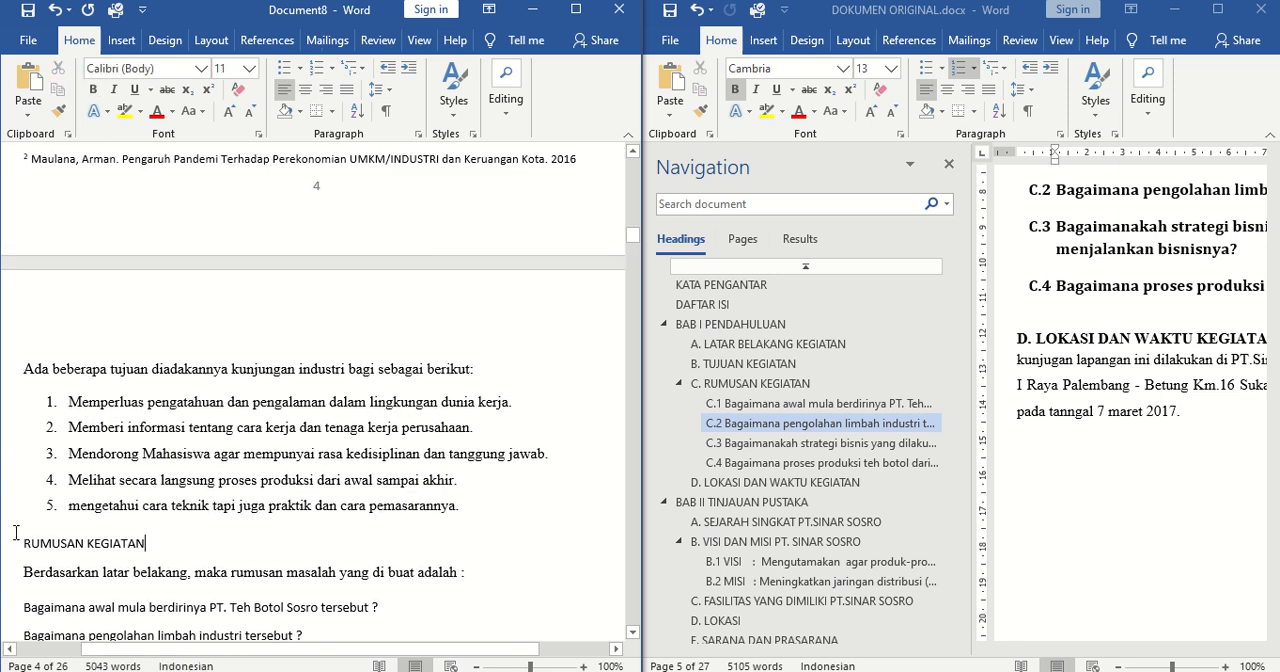
{"action": "left_click_drag", "start_coordinate": [18, 539], "coordinate": [158, 543]}
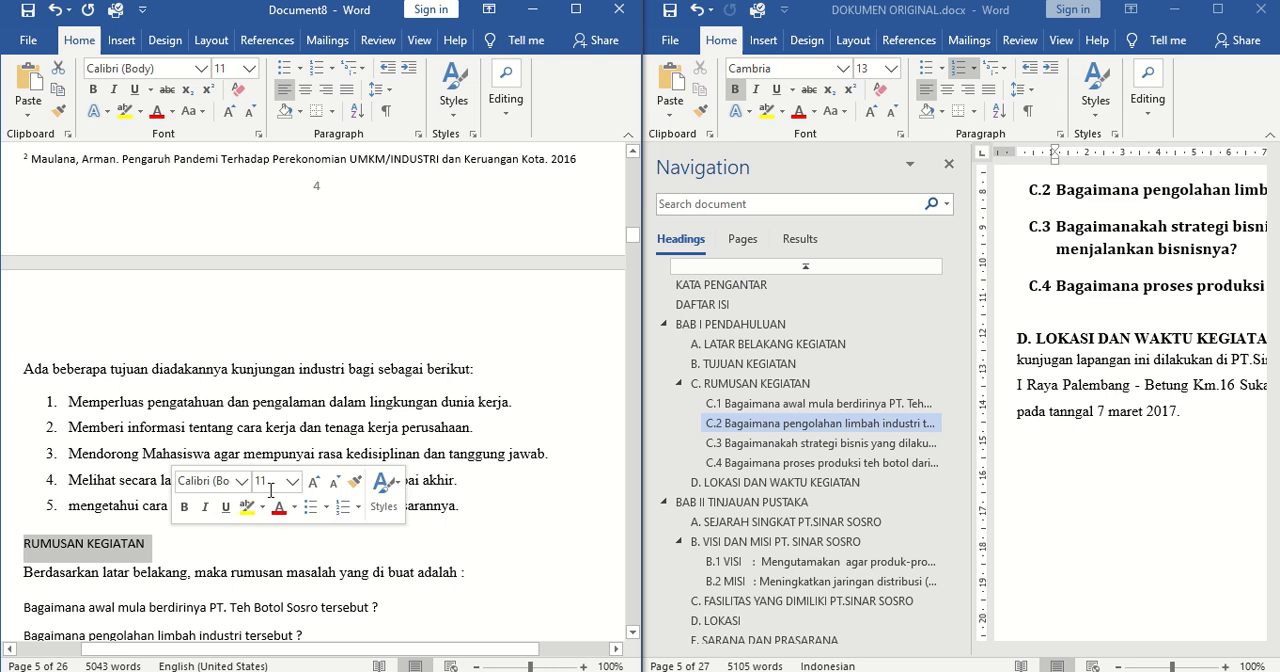
{"action": "left_click", "coordinate": [453, 98]}
{"action": "left_click", "coordinate": [657, 152]}
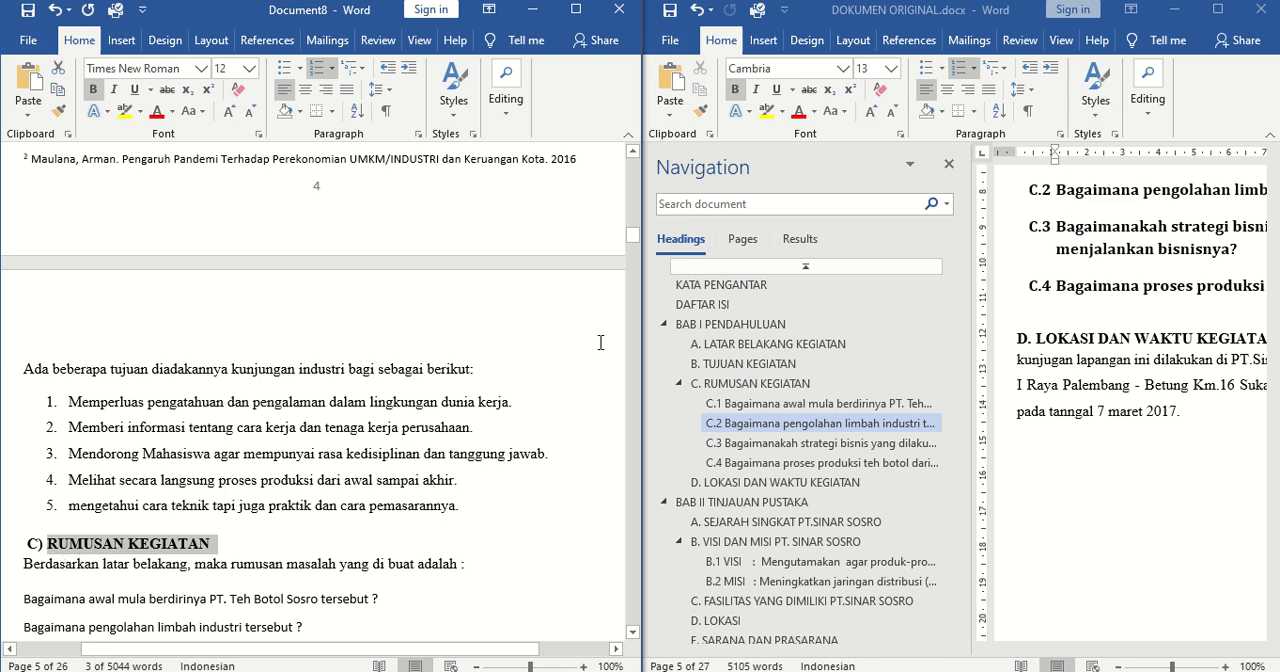
Apply the Heading 3 style to the first question under RUMUSAN KEGIATAN, "Bagaimana awal mula berdirinya PT. Teh Botol Sosro tersebut ?"
{"action": "left_click_drag", "start_coordinate": [632, 234], "coordinate": [637, 246]}
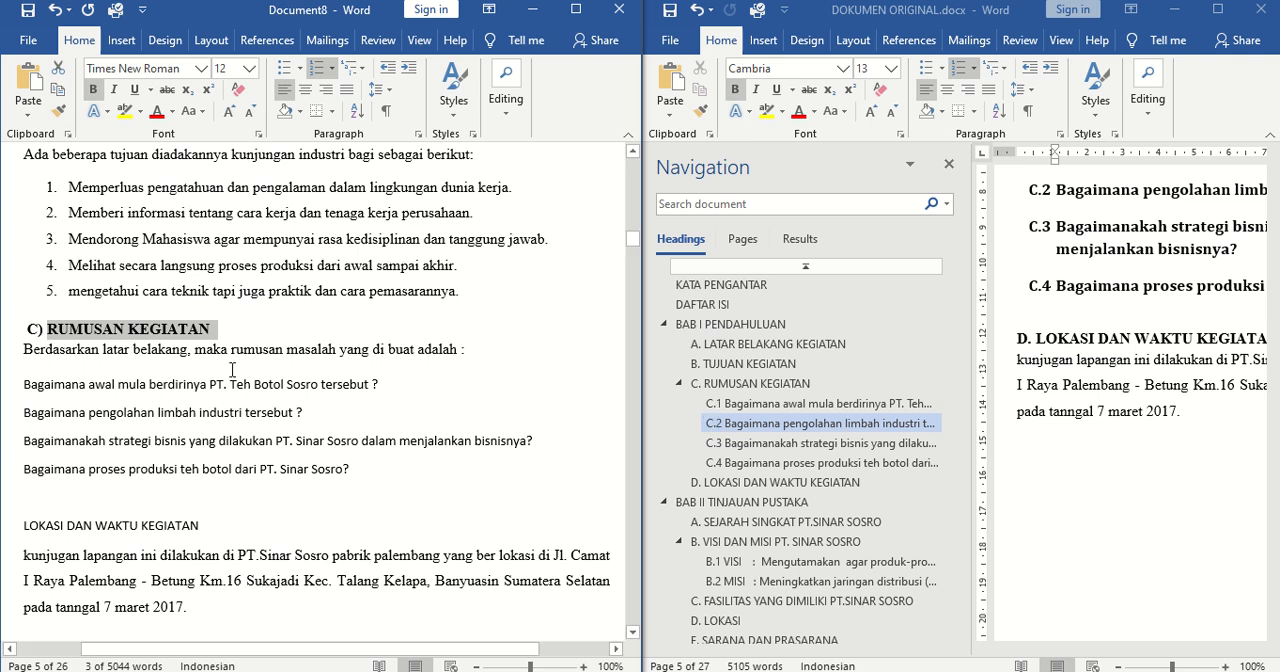
{"action": "left_click", "coordinate": [20, 383]}
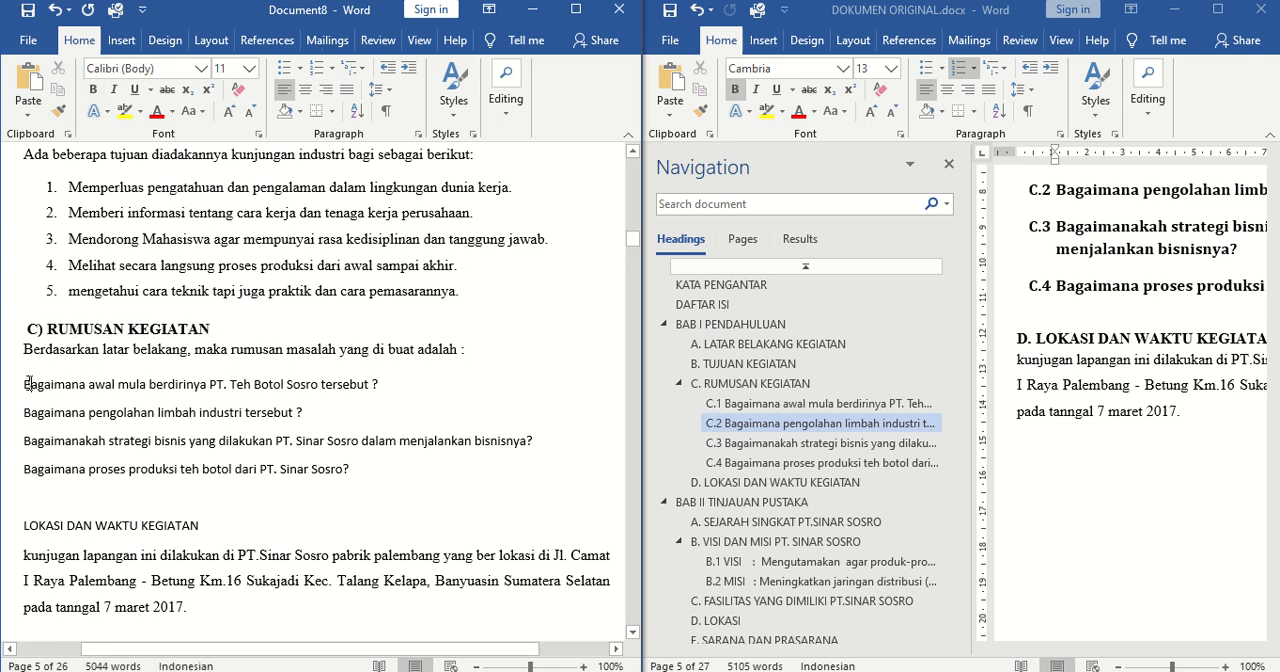
{"action": "left_click", "coordinate": [453, 85]}
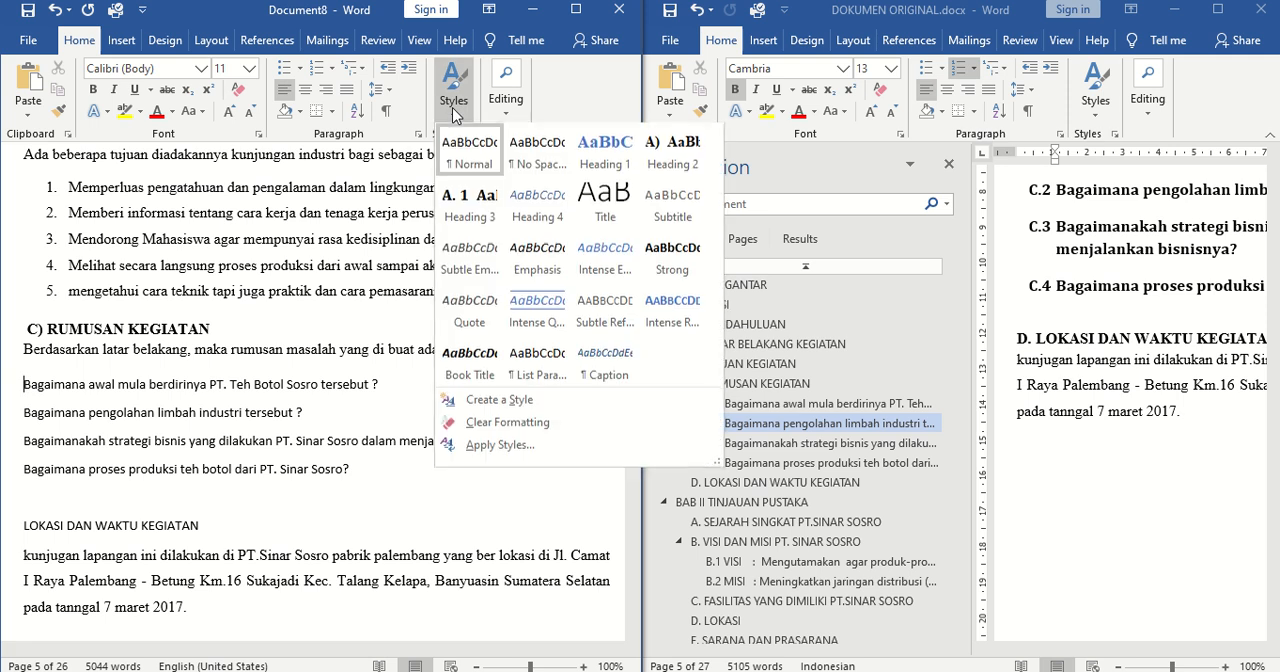
{"action": "left_click", "coordinate": [468, 206]}
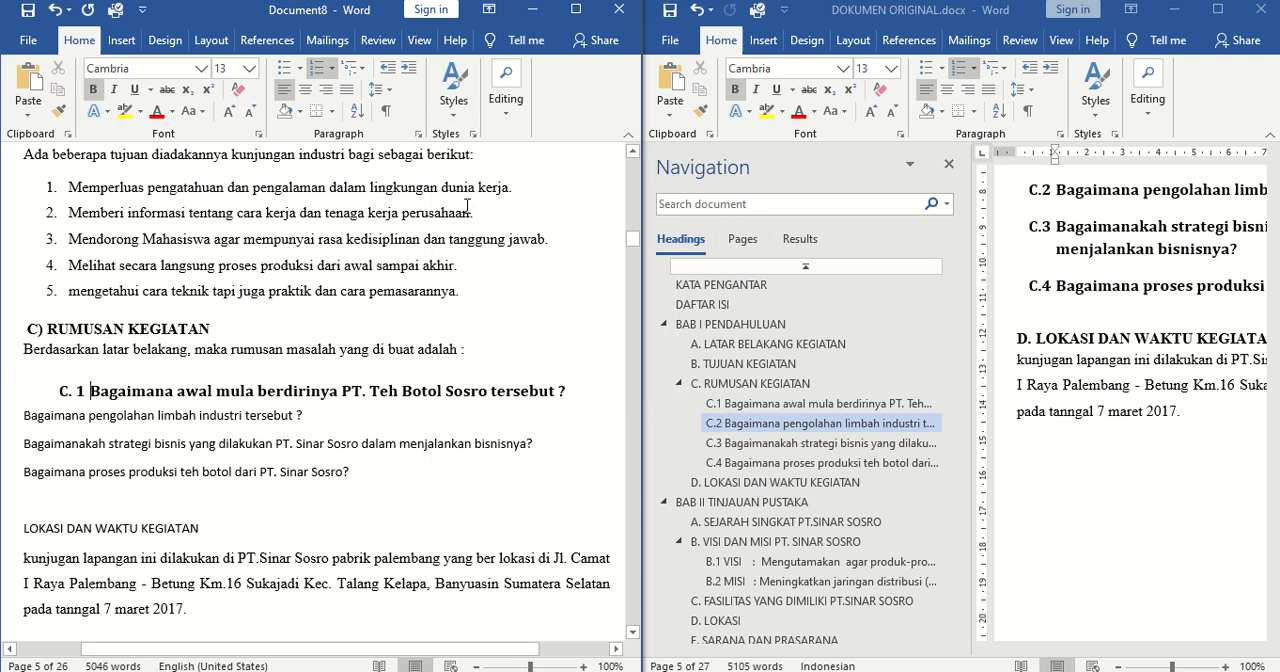
{"action": "left_click", "coordinate": [74, 391]}
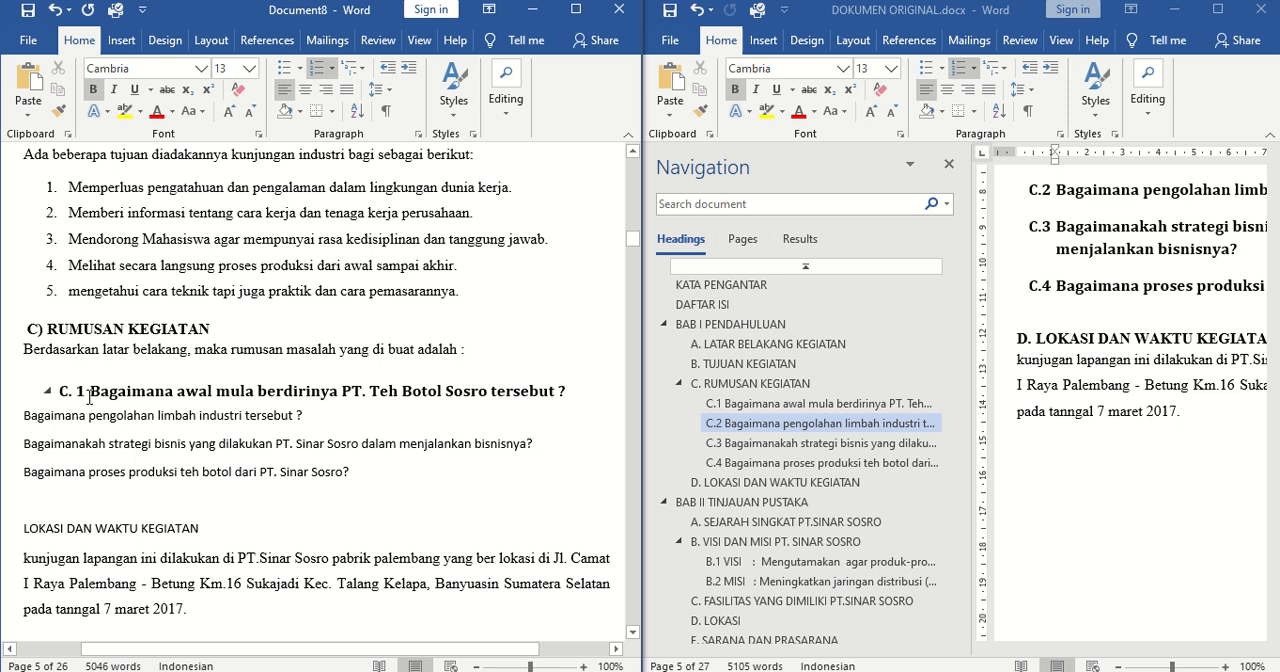
Apply the Heading 3 style to the remaining three questions under RUMUSAN KEGIATAN
{"action": "left_click_drag", "start_coordinate": [20, 420], "coordinate": [394, 479]}
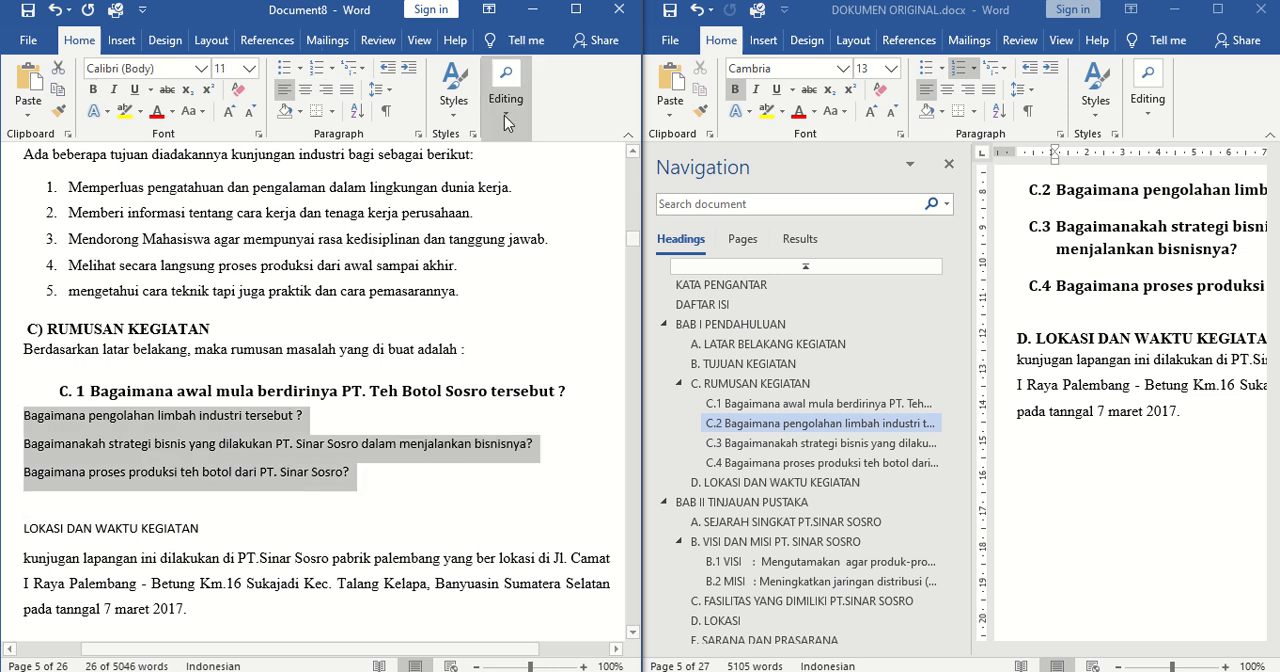
{"action": "left_click", "coordinate": [455, 105]}
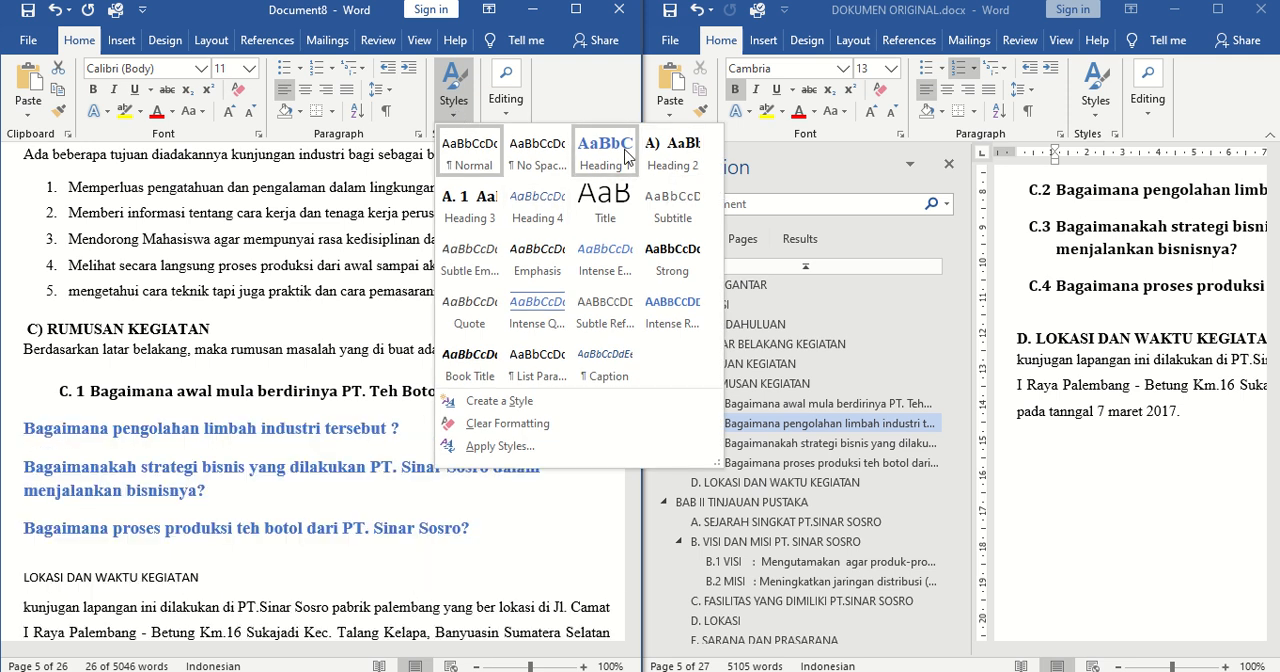
{"action": "left_click", "coordinate": [455, 197]}
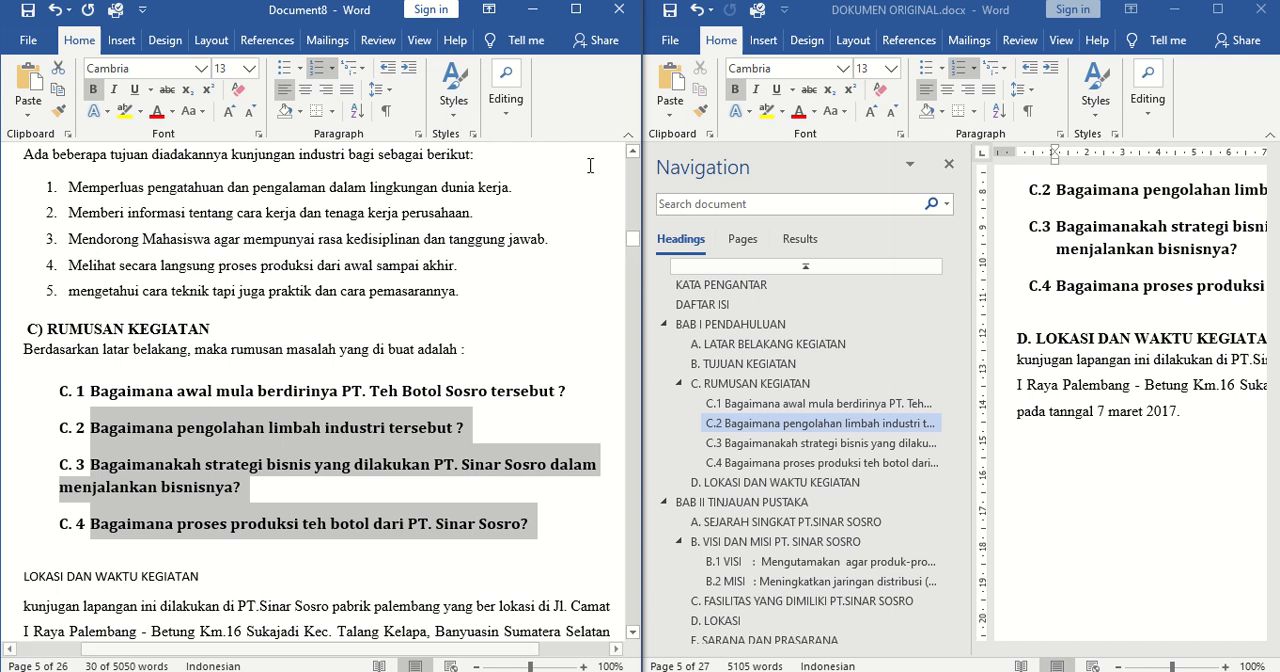
Apply the Heading 1 style to the two-line chapter title BAB II TINJAUAN PUSTAKA
{"action": "left_click_drag", "start_coordinate": [633, 241], "coordinate": [637, 256]}
{"action": "left_click_drag", "start_coordinate": [143, 193], "coordinate": [2, 175]}
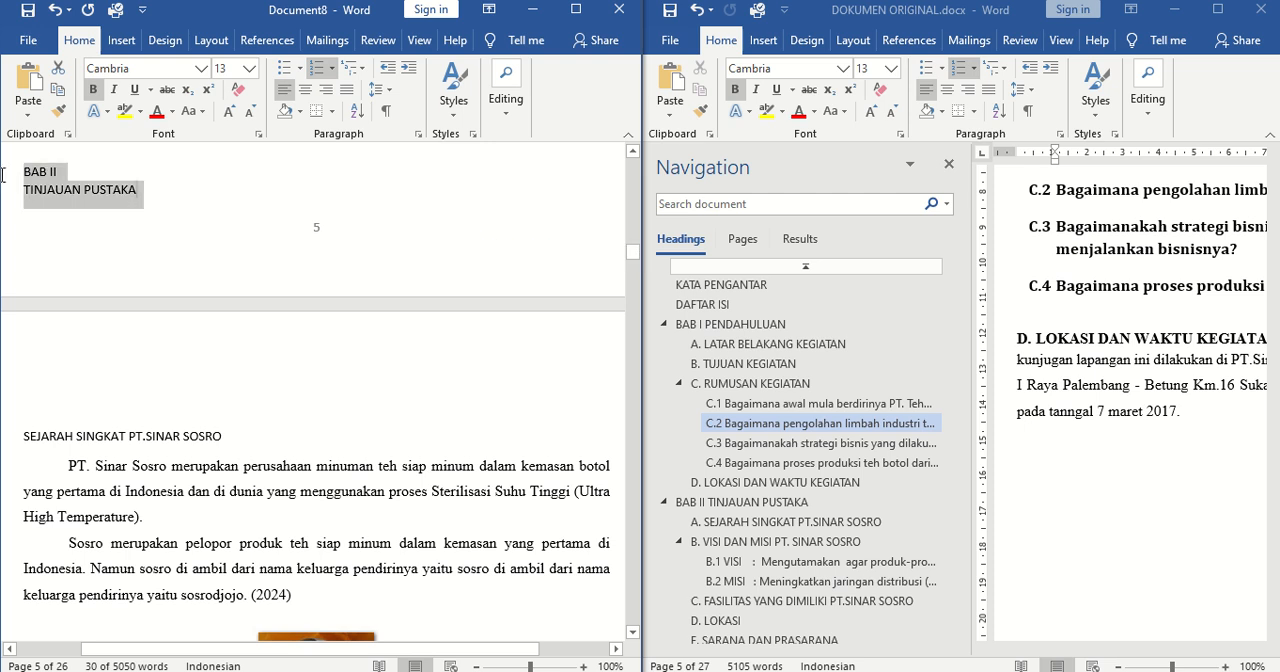
{"action": "left_click", "coordinate": [453, 95]}
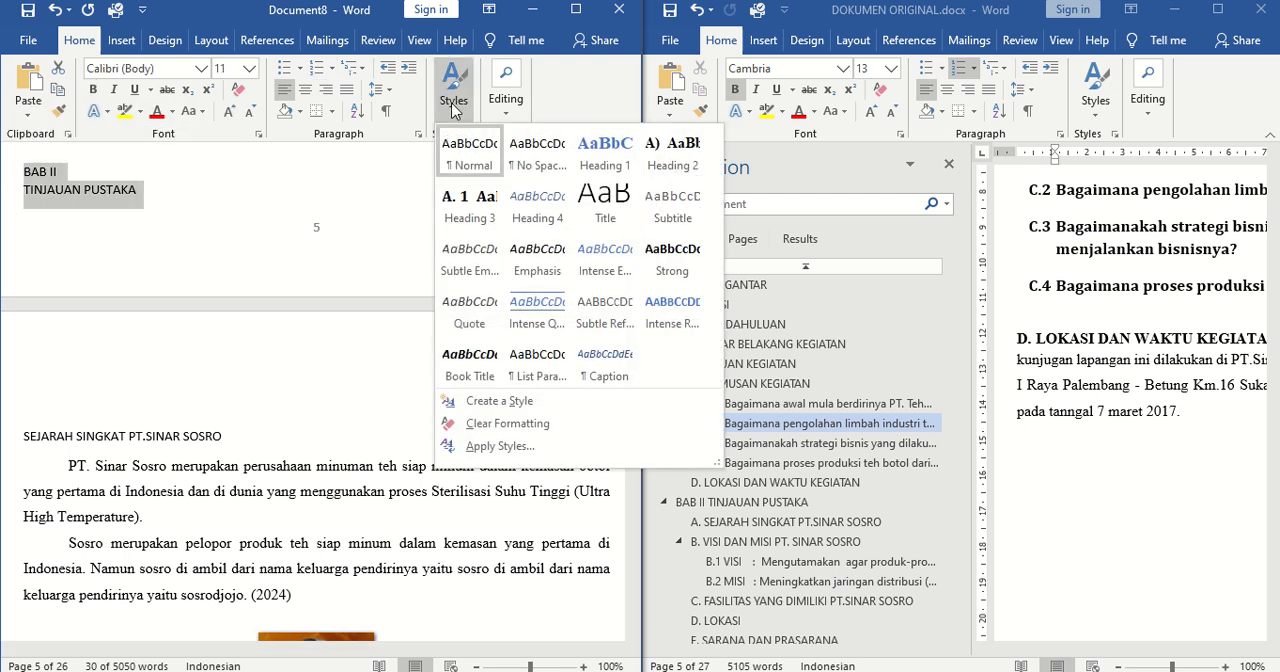
{"action": "left_click", "coordinate": [614, 150]}
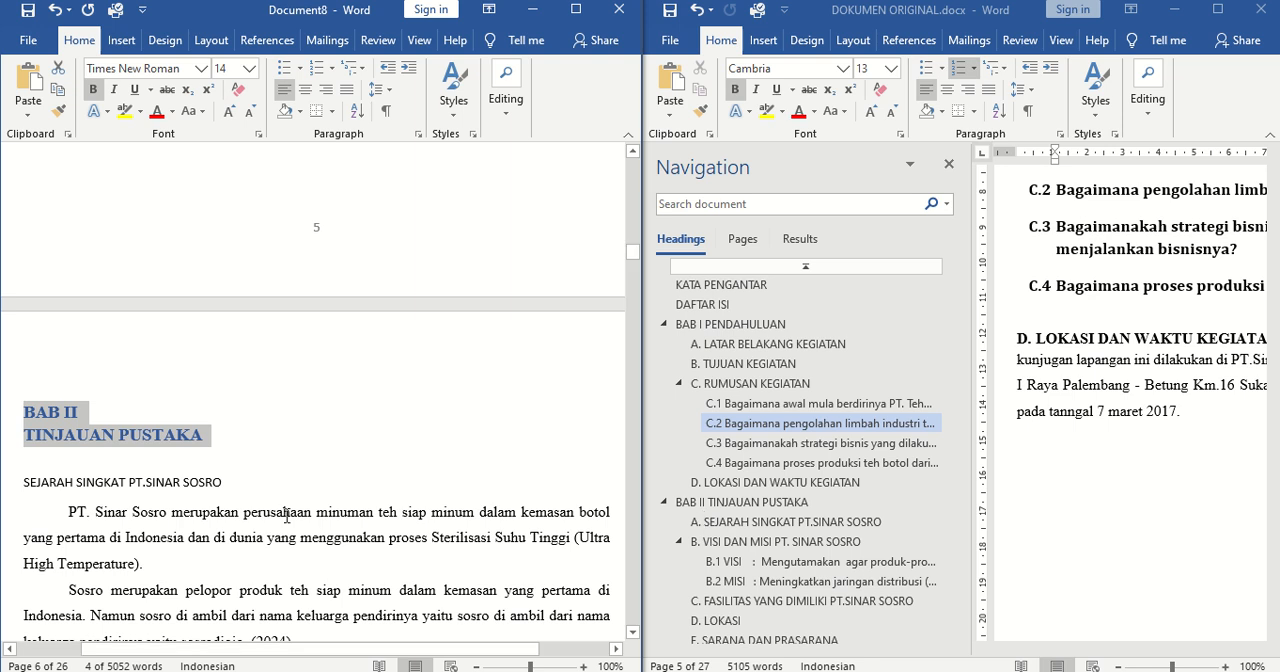
Apply the Heading 2 style to the SEJARAH SINGKAT PT.SINAR SOSRO subheading under BAB II
{"action": "left_click_drag", "start_coordinate": [260, 486], "coordinate": [25, 482]}
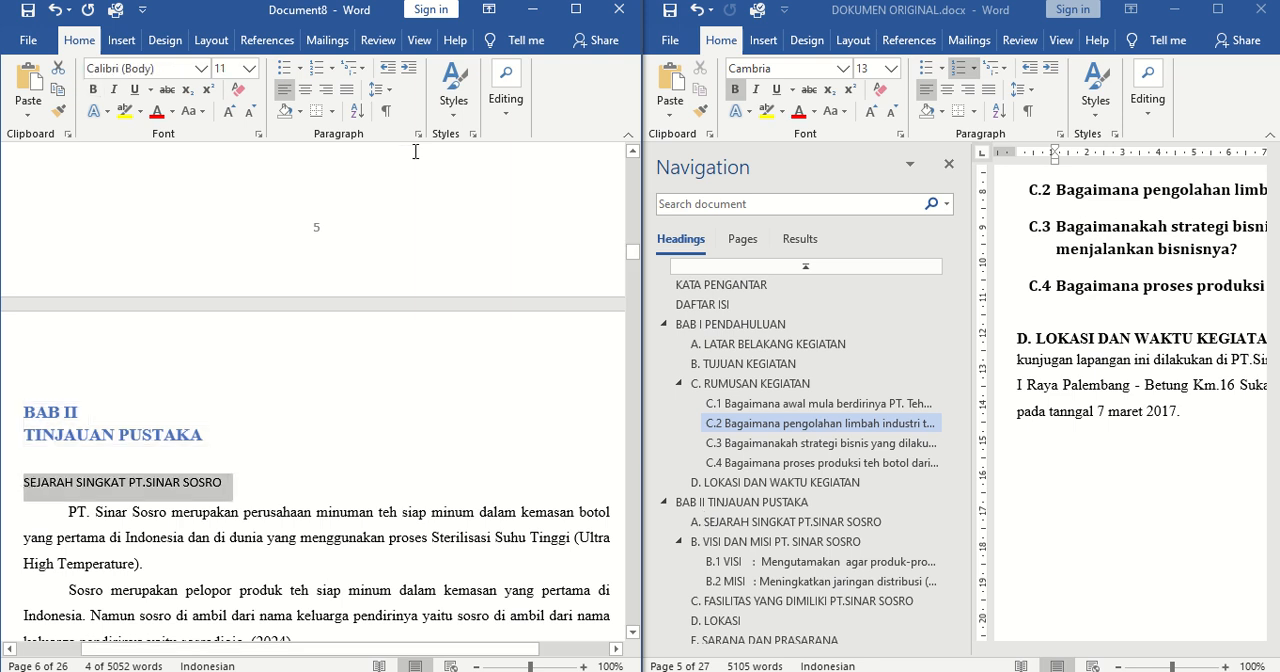
{"action": "left_click", "coordinate": [453, 88]}
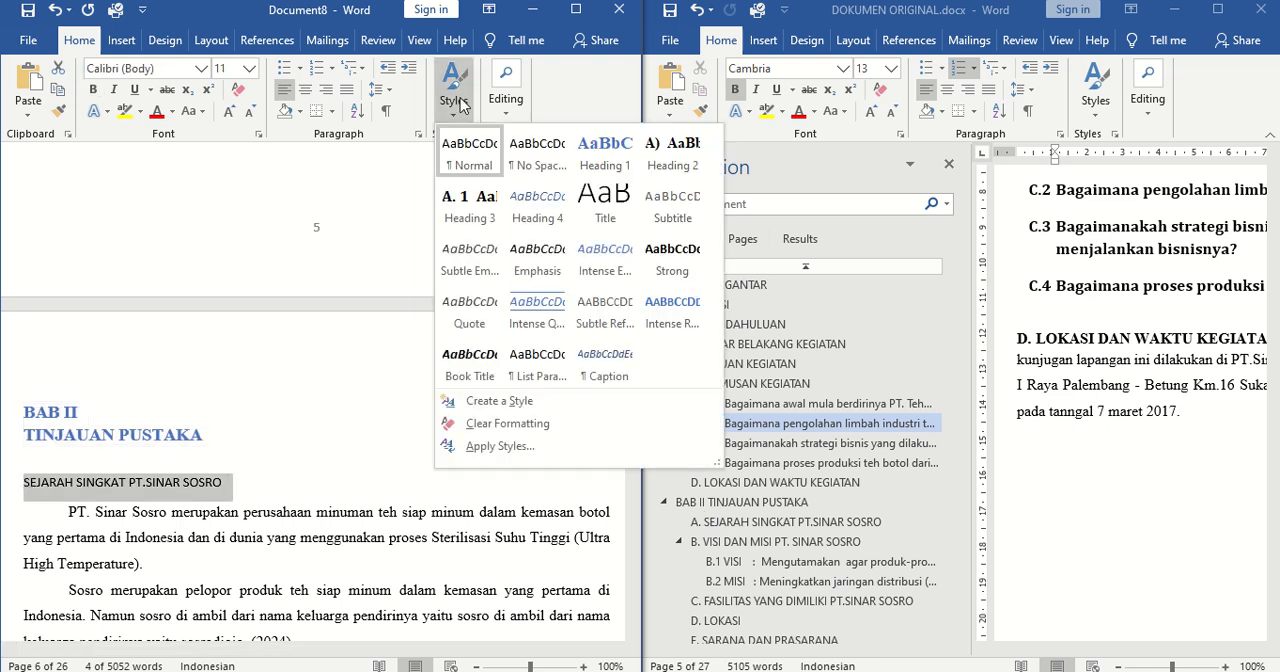
{"action": "left_click", "coordinate": [672, 155]}
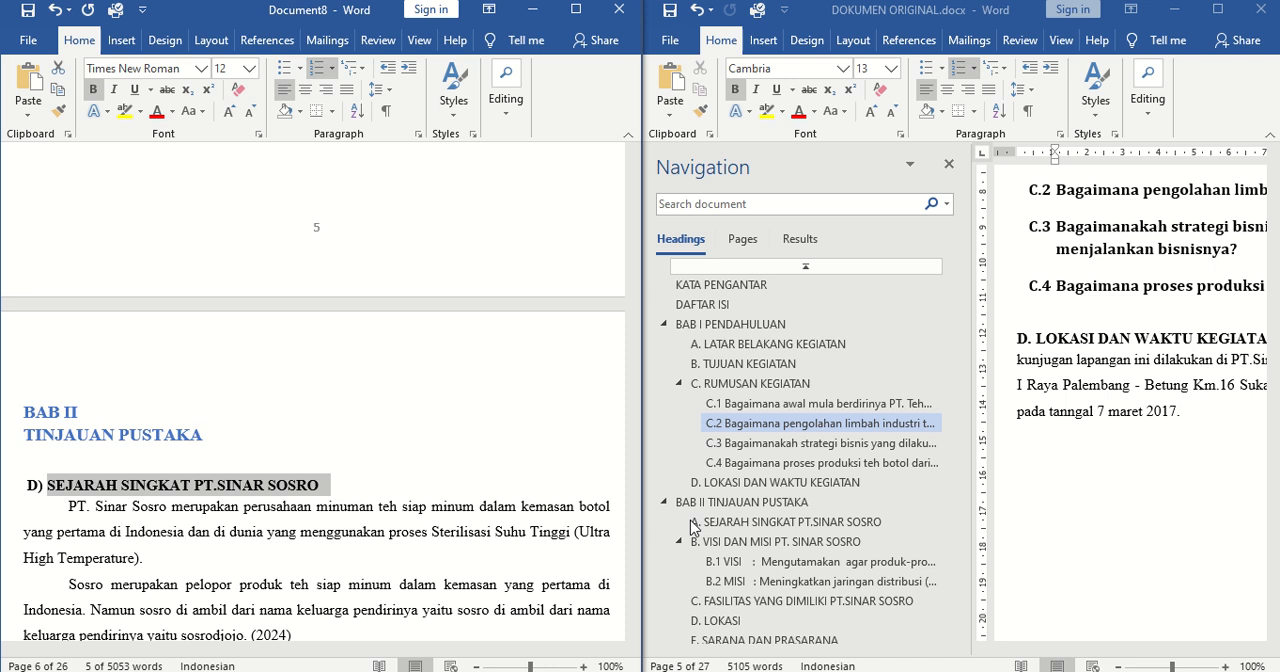
Try to restart the SEJARAH SINGKAT PT.SINAR SOSRO subheading's numbering at A and reapply the Heading 2 style to it
{"action": "left_click", "coordinate": [38, 486]}
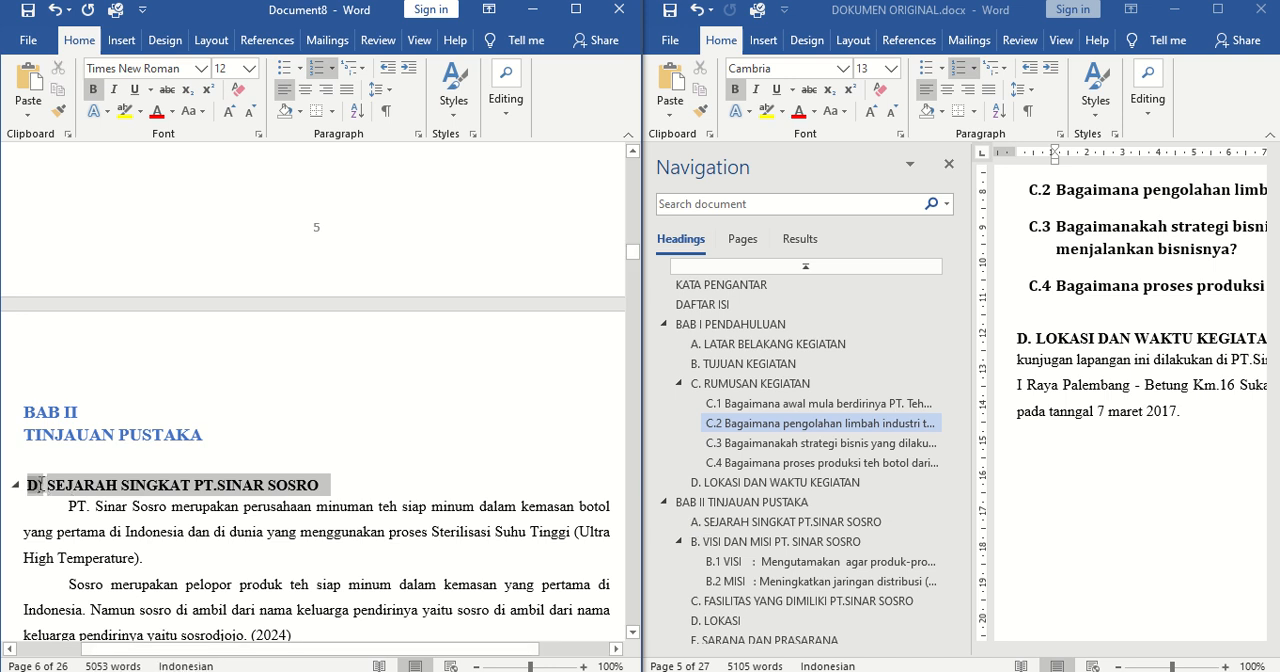
{"action": "right_click", "coordinate": [38, 486]}
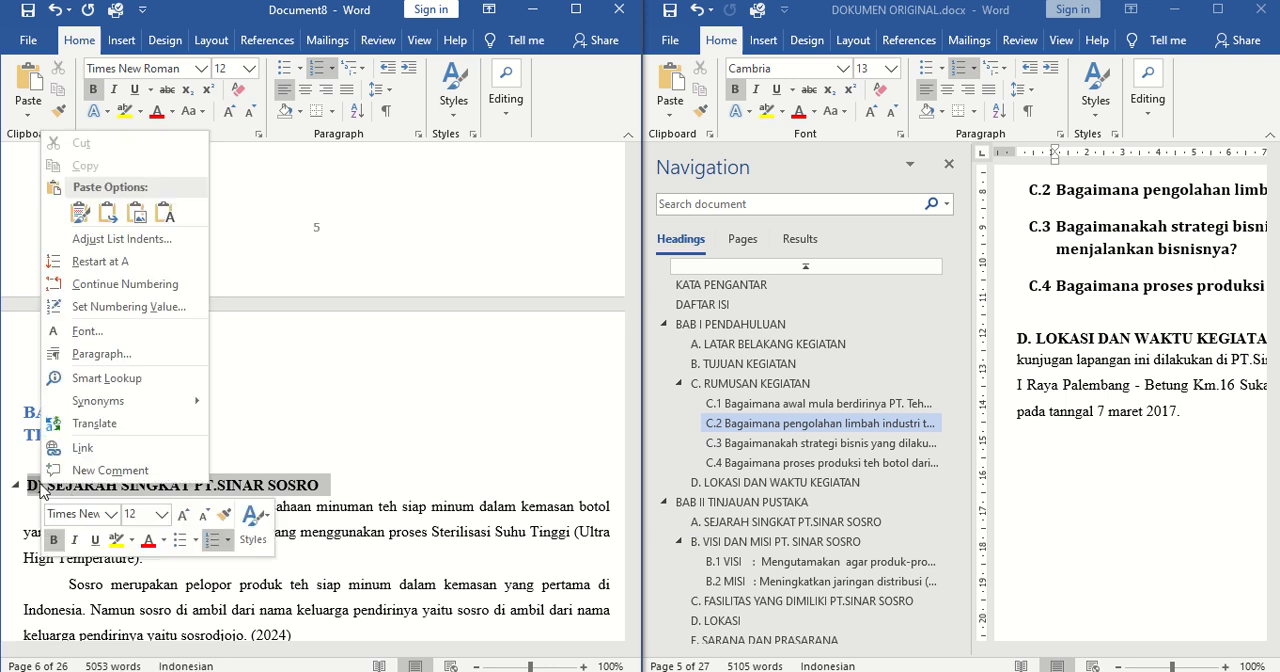
{"action": "left_click", "coordinate": [101, 261]}
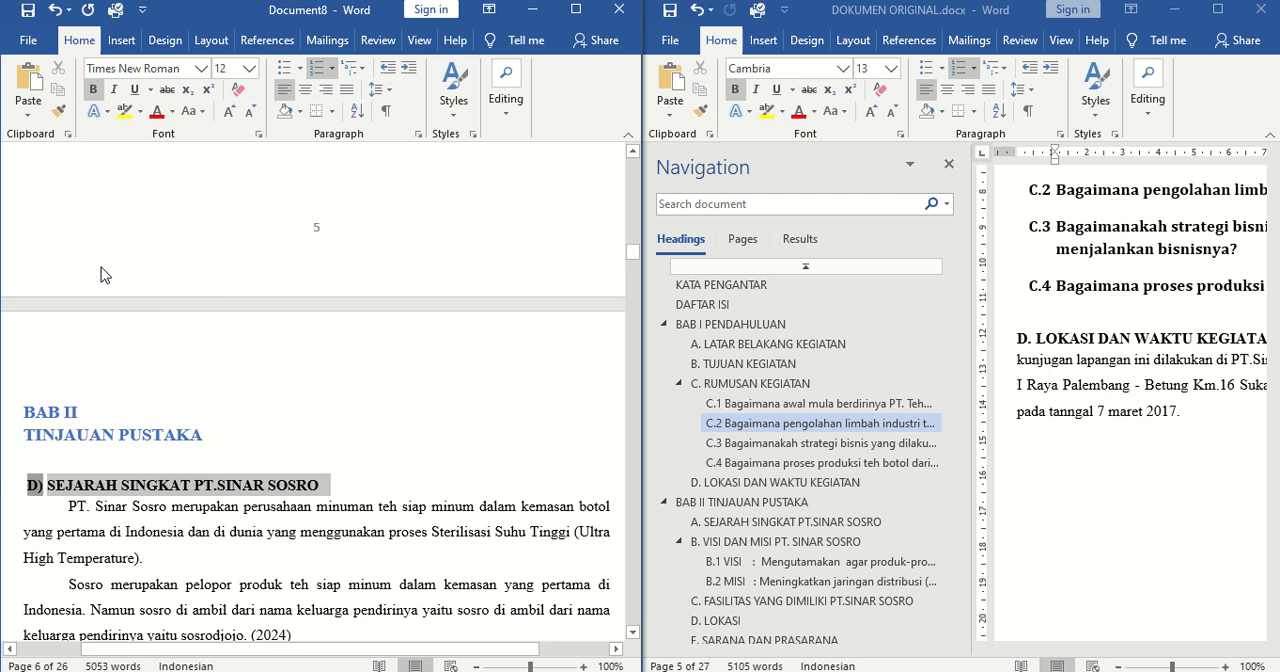
{"action": "left_click", "coordinate": [72, 497]}
{"action": "right_click", "coordinate": [72, 497]}
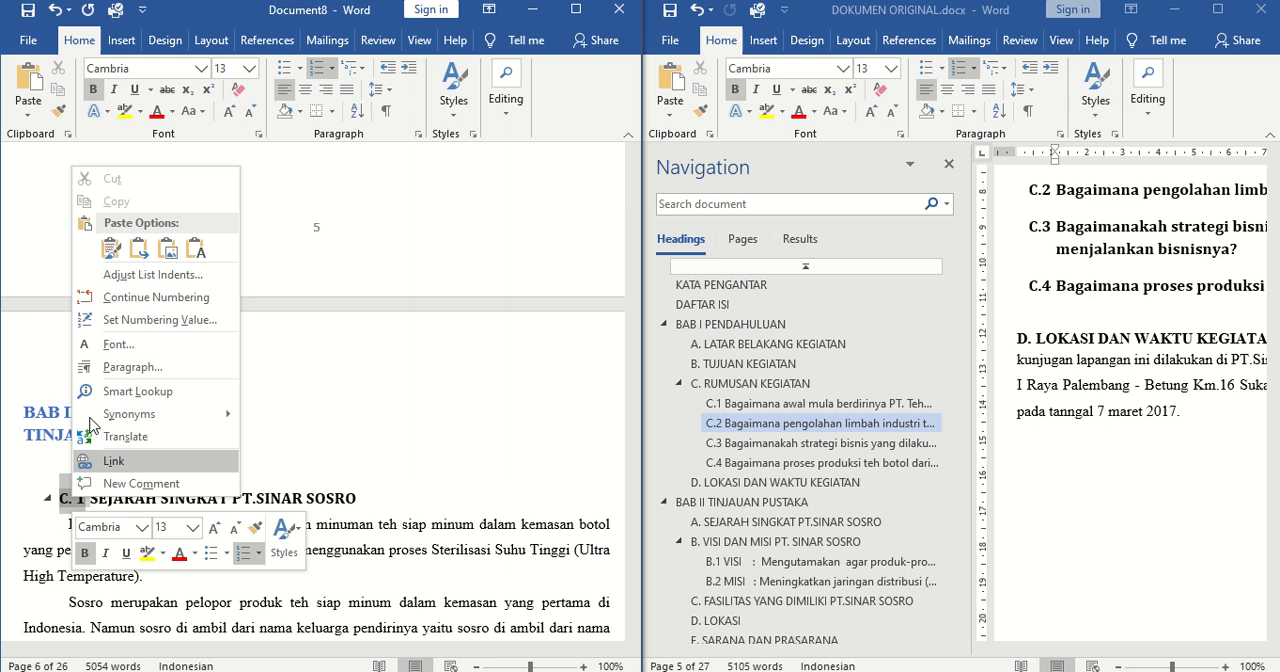
{"action": "left_click", "coordinate": [455, 116]}
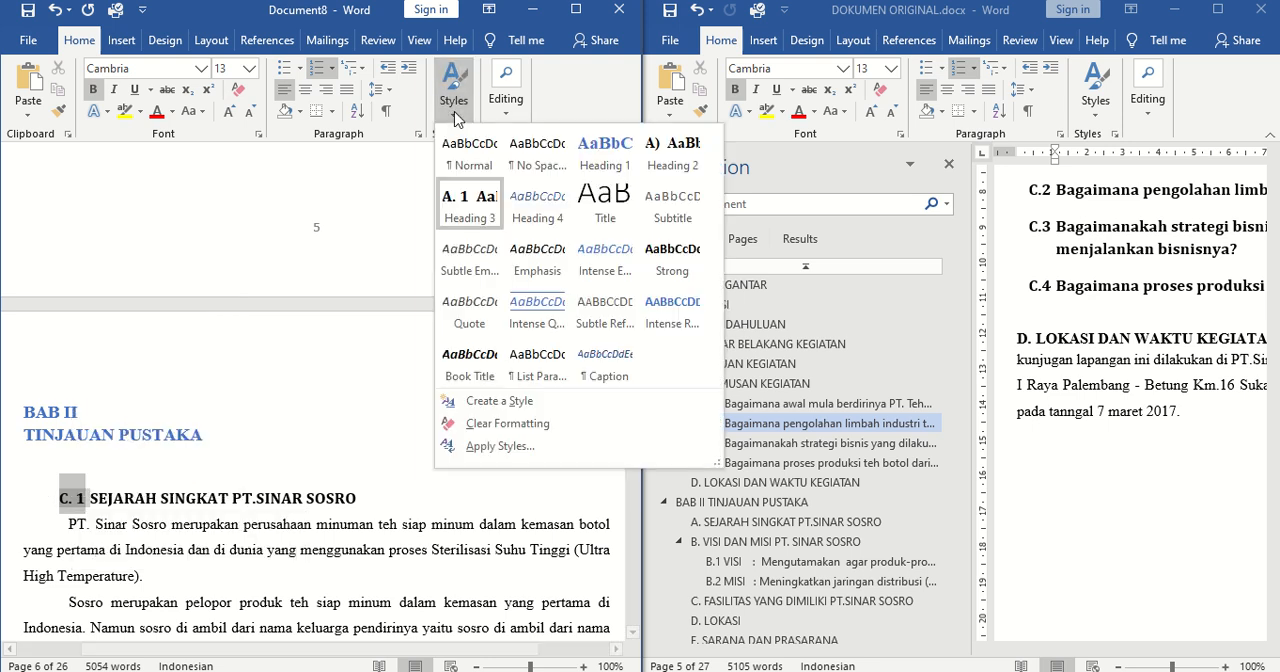
{"action": "left_click", "coordinate": [683, 171]}
Restart the numbering at A for the SEJARAH SINGKAT PT.SINAR SOSRO subheading
{"action": "left_click", "coordinate": [47, 484]}
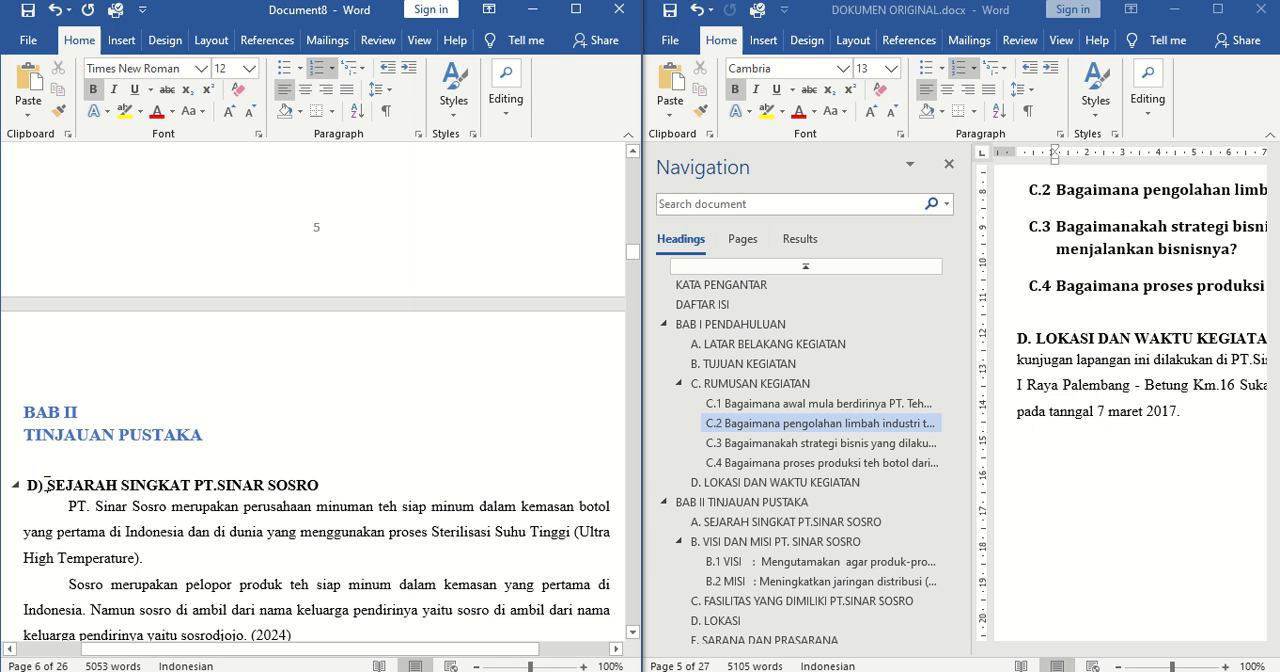
{"action": "right_click", "coordinate": [44, 484]}
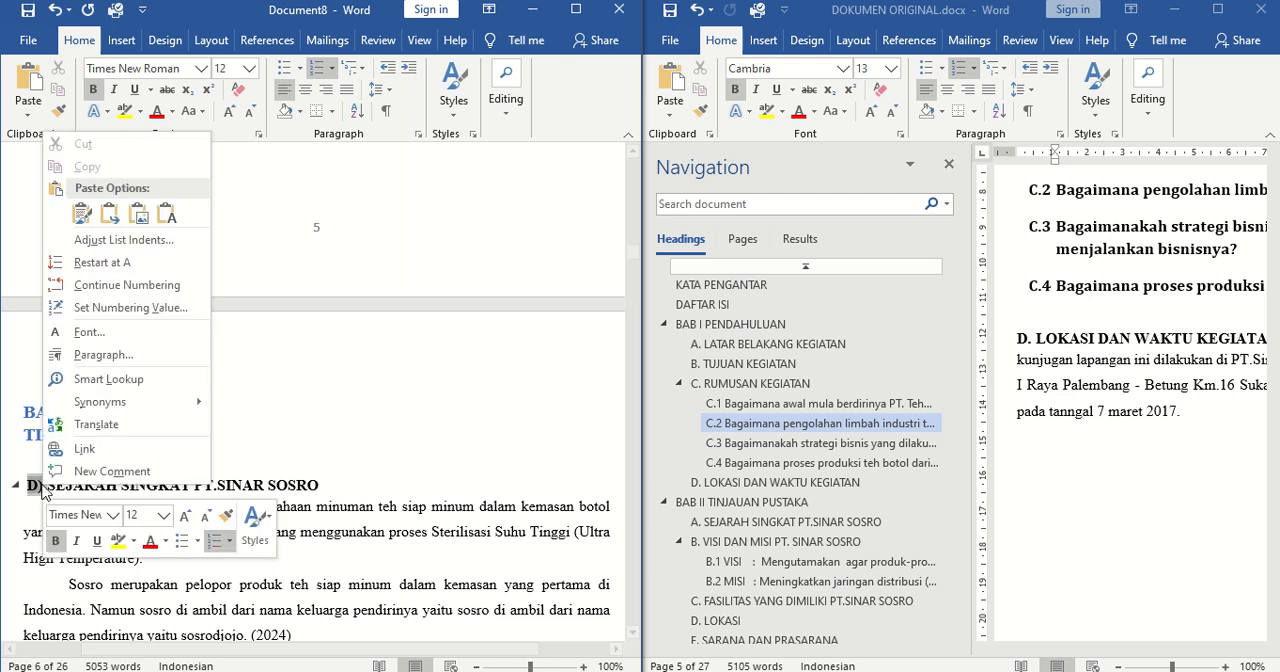
{"action": "left_click", "coordinate": [96, 262]}
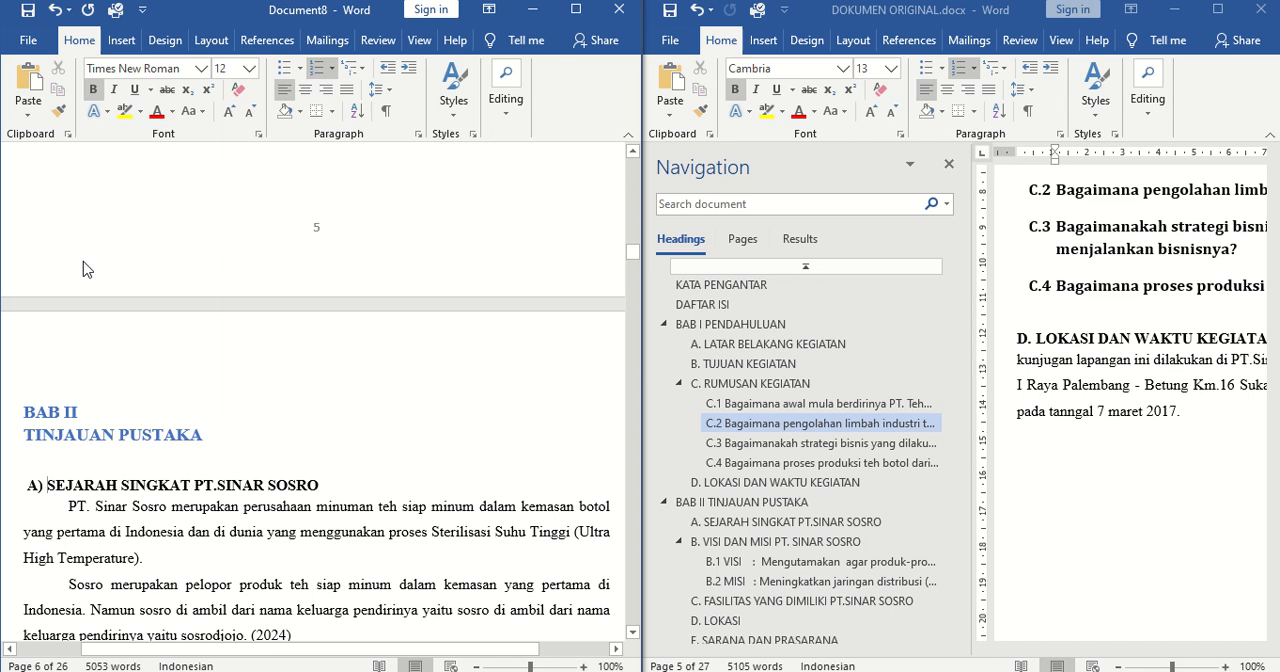
Apply the Heading 2 style to the VISI DAN MISI PT. SINAR SOSRO subheading below the list of founders
{"action": "left_click", "coordinate": [634, 258]}
{"action": "left_click_drag", "start_coordinate": [634, 258], "coordinate": [636, 277]}
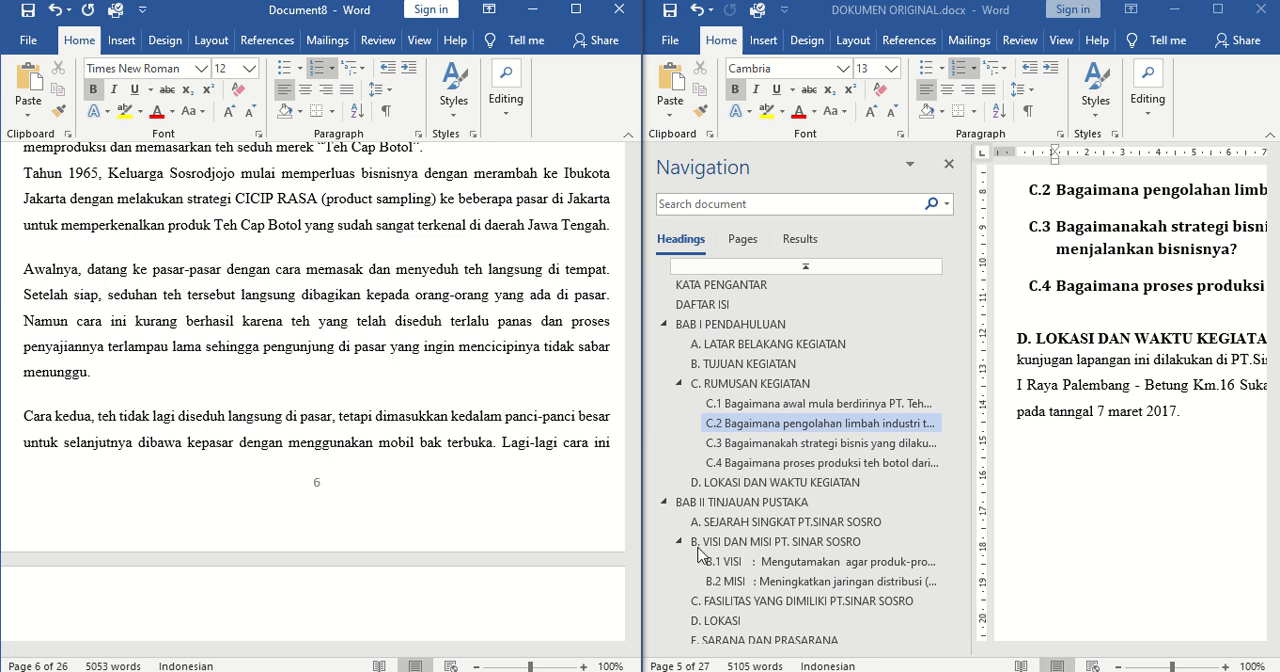
{"action": "left_click_drag", "start_coordinate": [636, 272], "coordinate": [648, 313]}
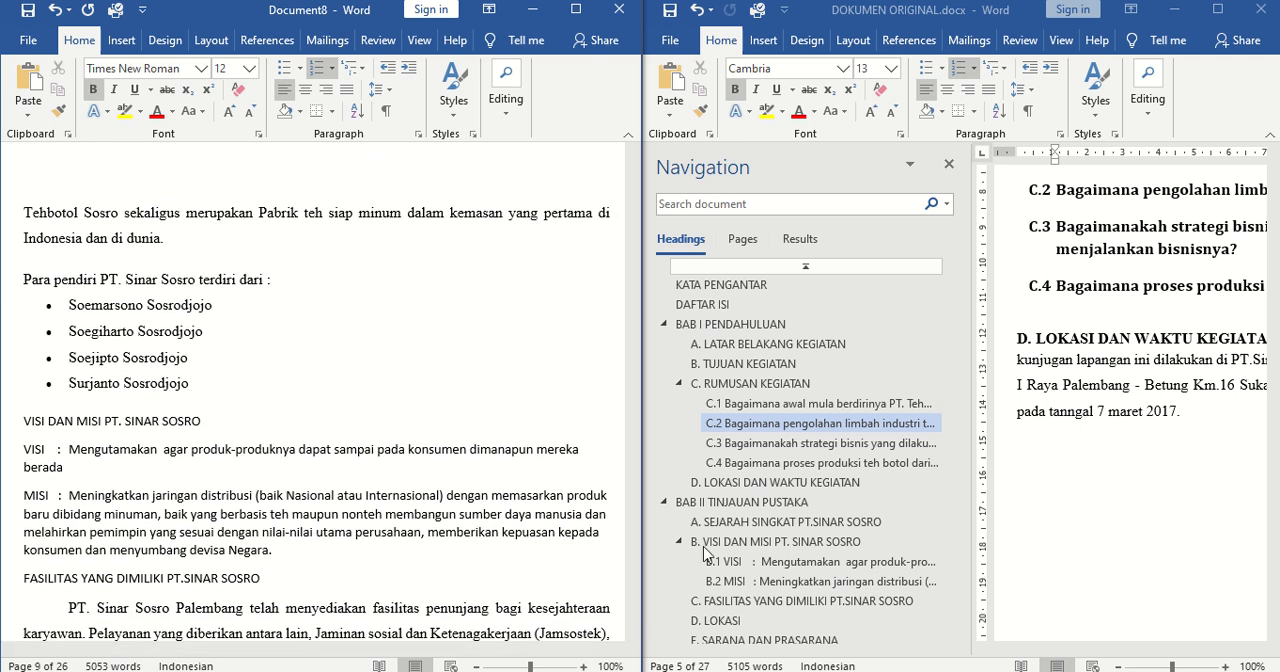
{"action": "left_click", "coordinate": [201, 416]}
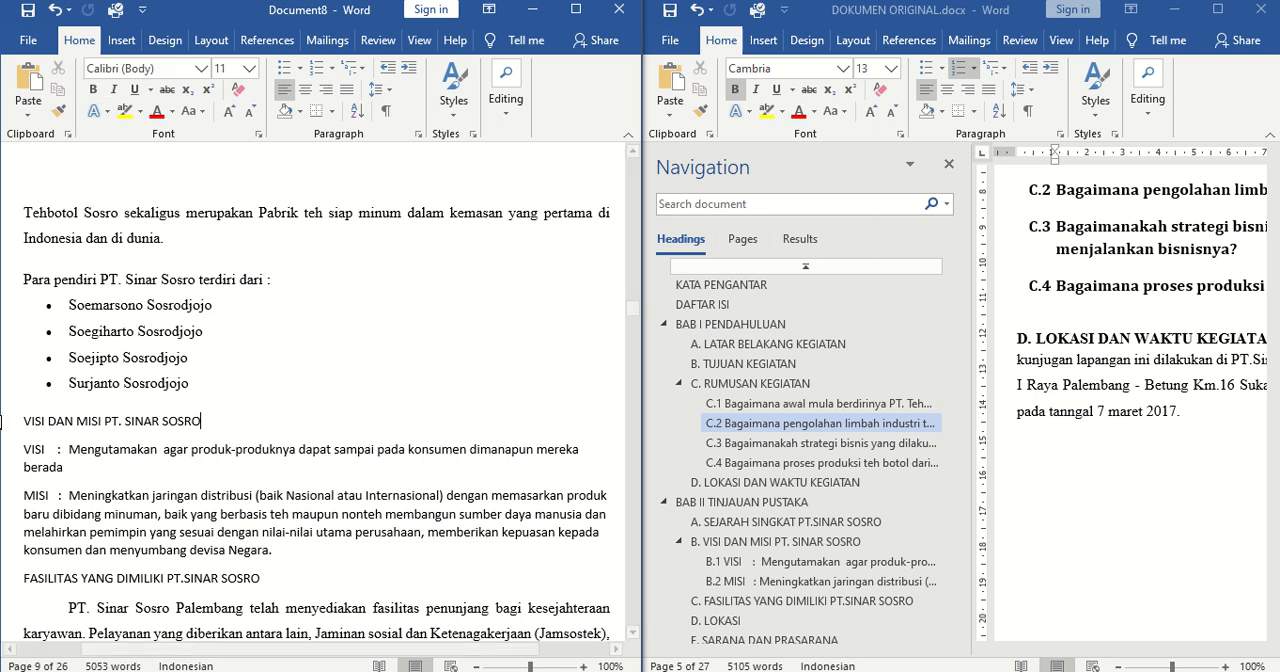
{"action": "triple_click", "coordinate": [204, 420]}
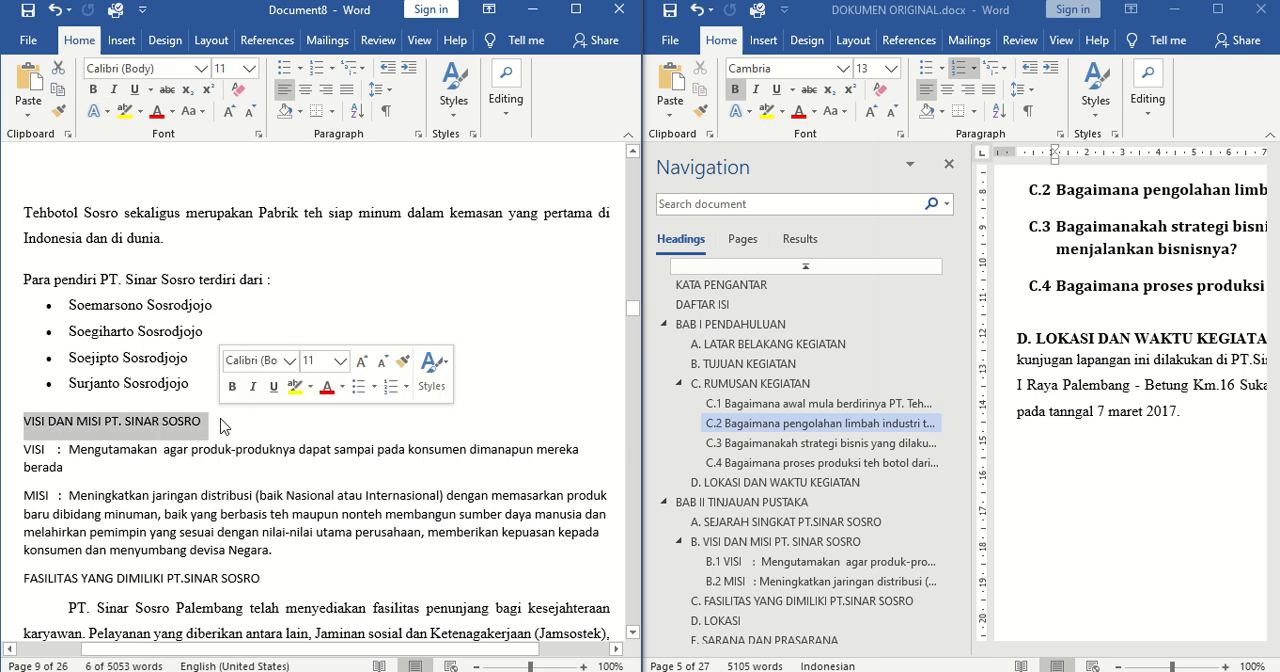
{"action": "left_click", "coordinate": [455, 118]}
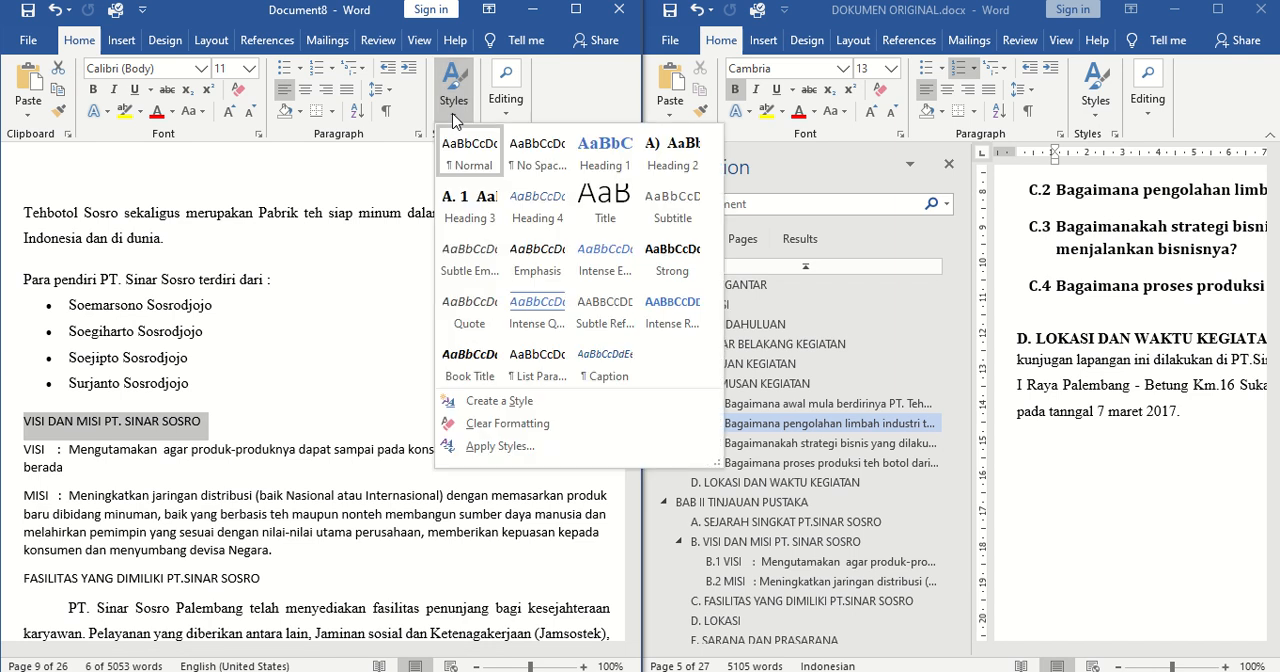
{"action": "left_click", "coordinate": [680, 152]}
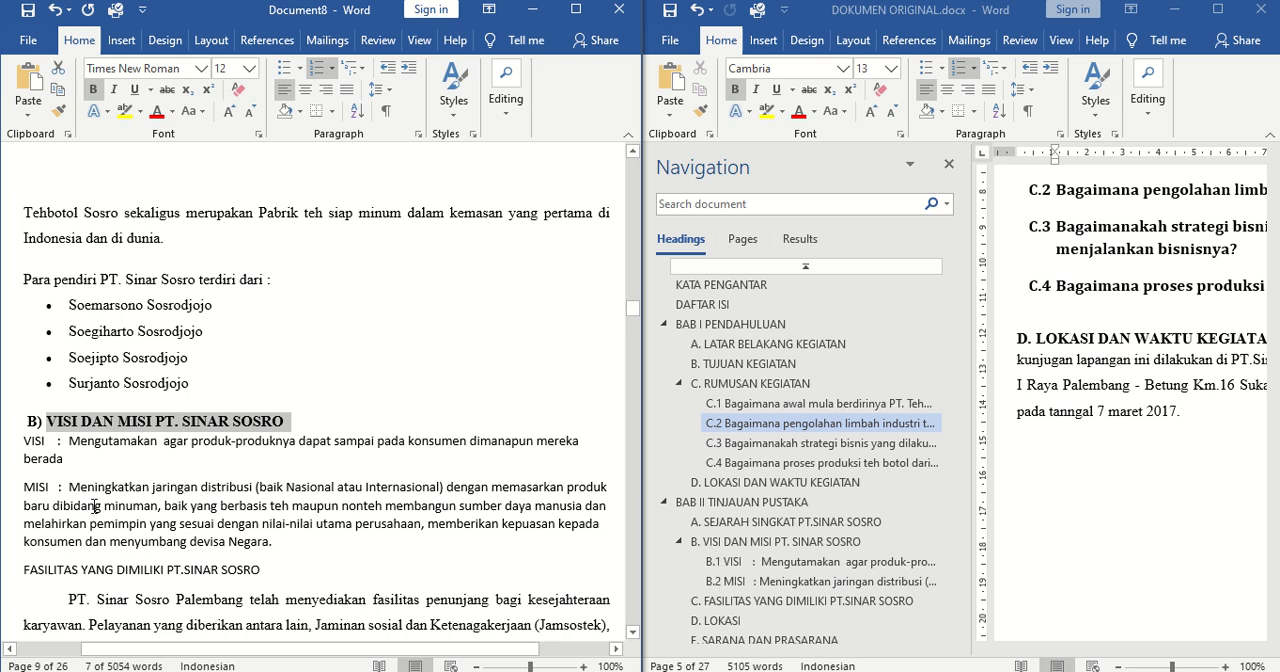
Apply the Heading 3 style to the VISI and MISI paragraphs and check their numbering against the parent subheading
{"action": "left_click", "coordinate": [20, 438]}
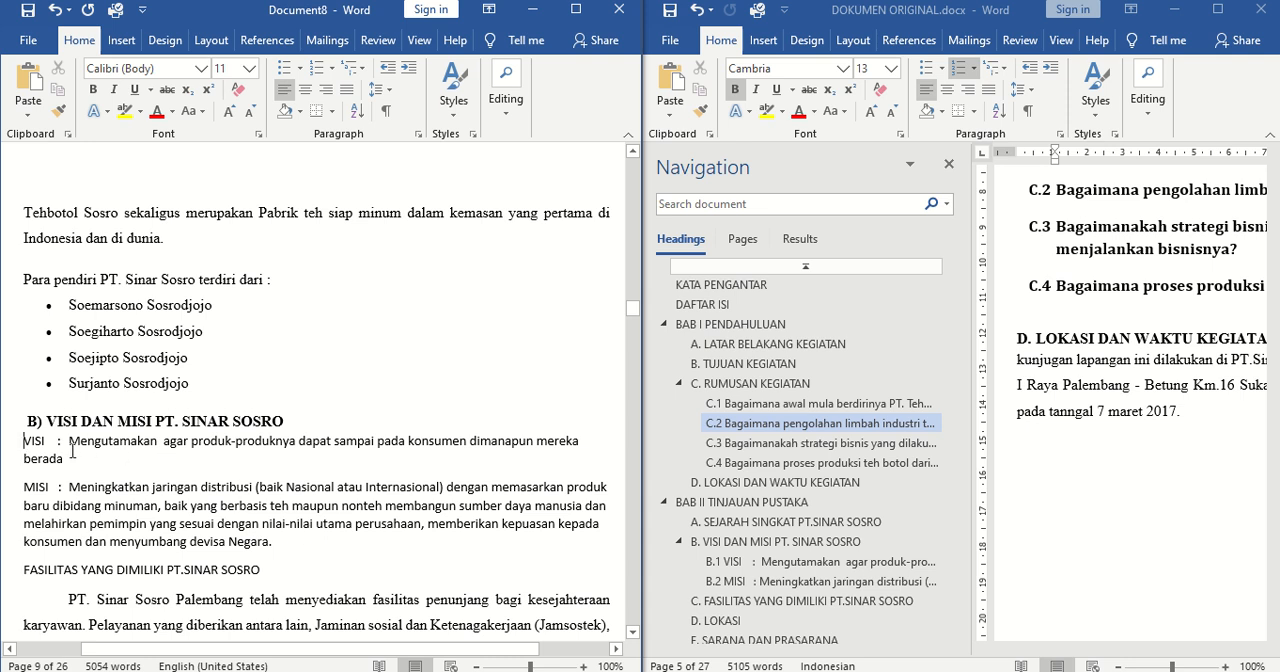
{"action": "left_click_drag", "start_coordinate": [28, 445], "coordinate": [299, 548]}
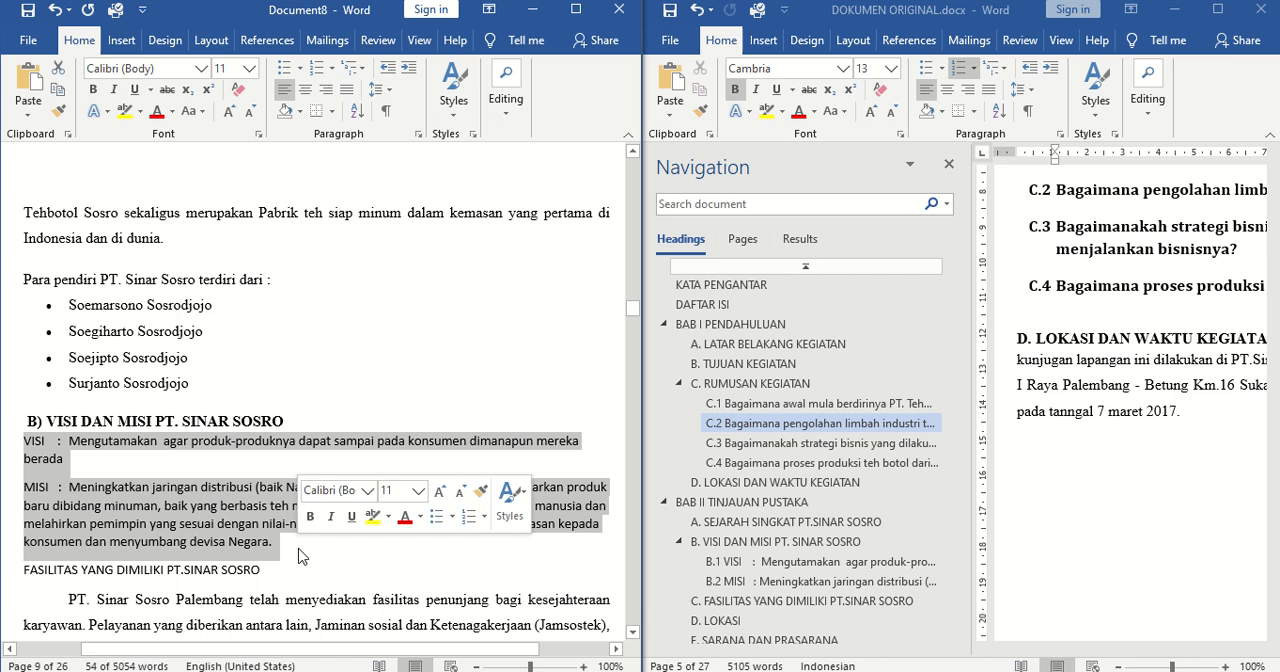
{"action": "left_click", "coordinate": [447, 118]}
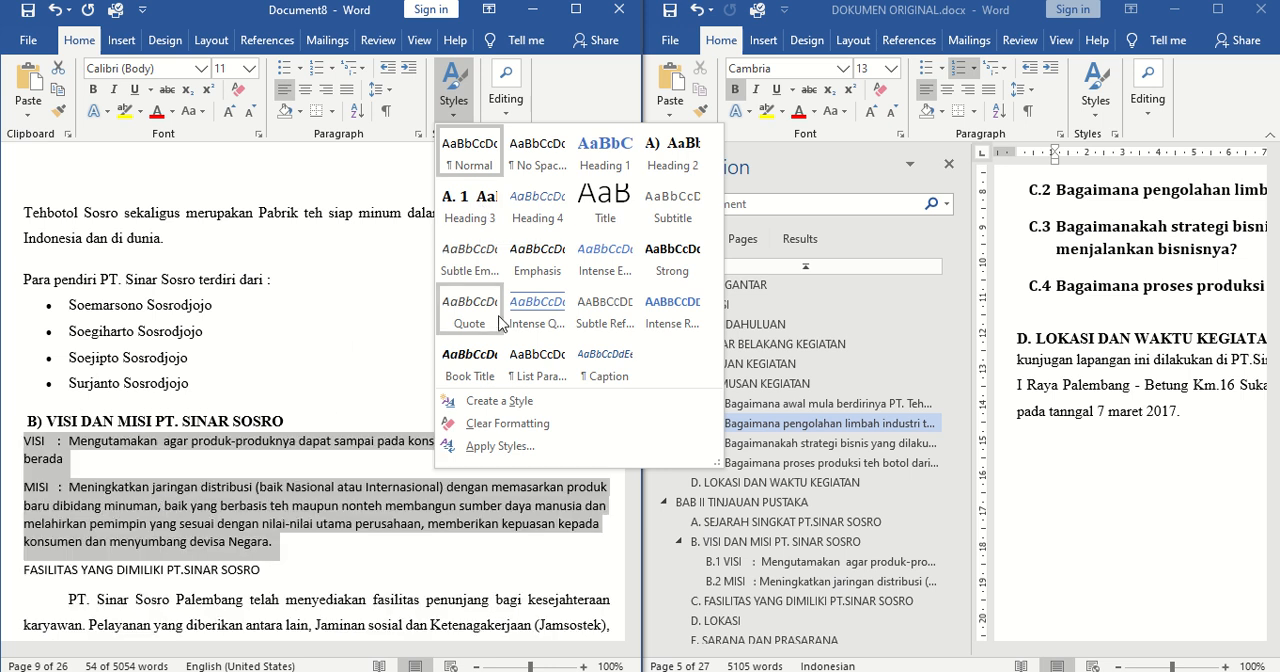
{"action": "left_click", "coordinate": [483, 205]}
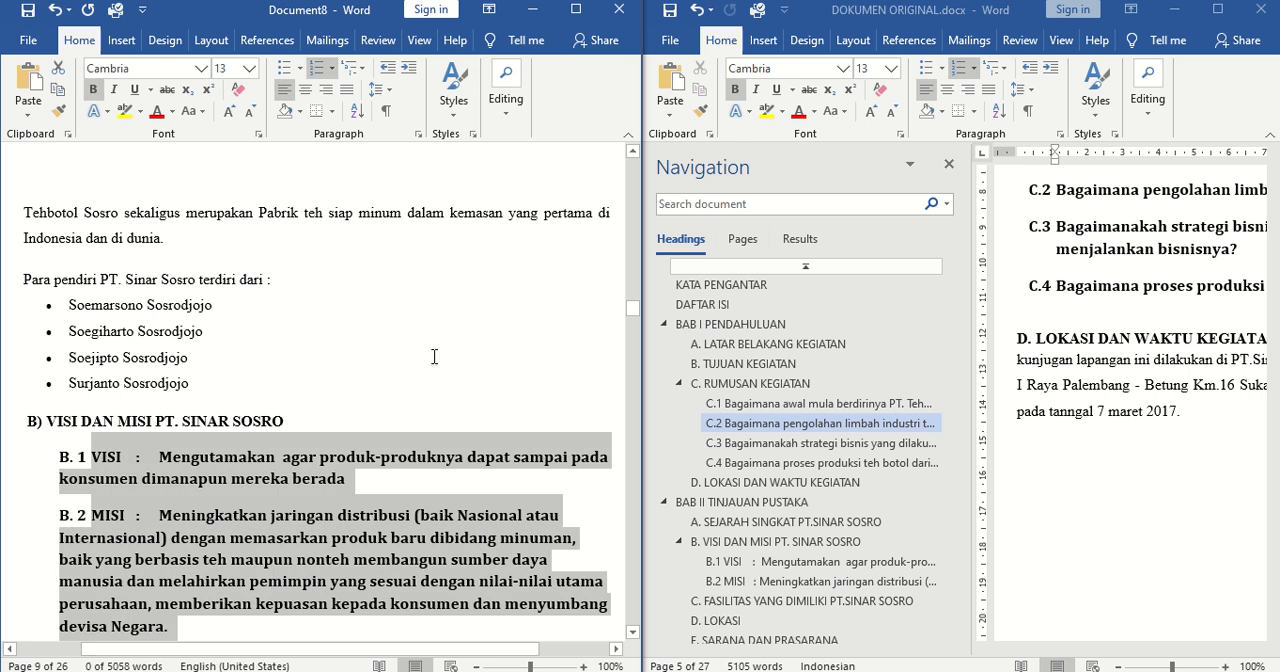
{"action": "left_click_drag", "start_coordinate": [634, 310], "coordinate": [634, 312]}
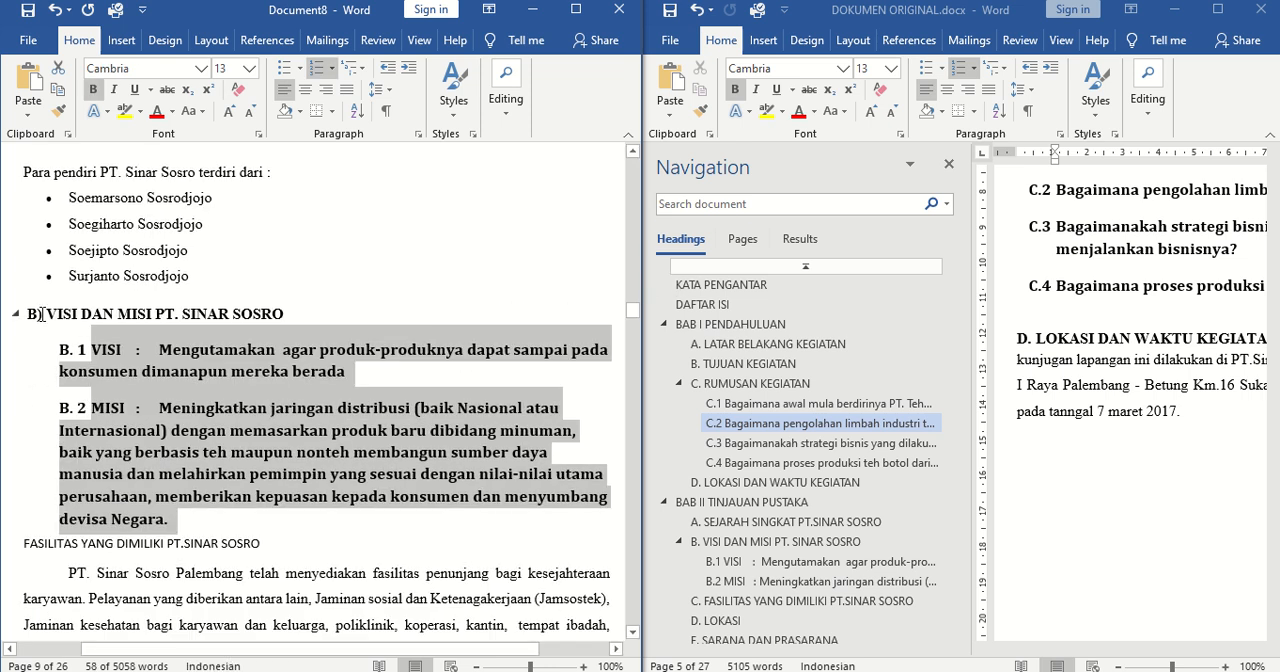
{"action": "left_click", "coordinate": [35, 314]}
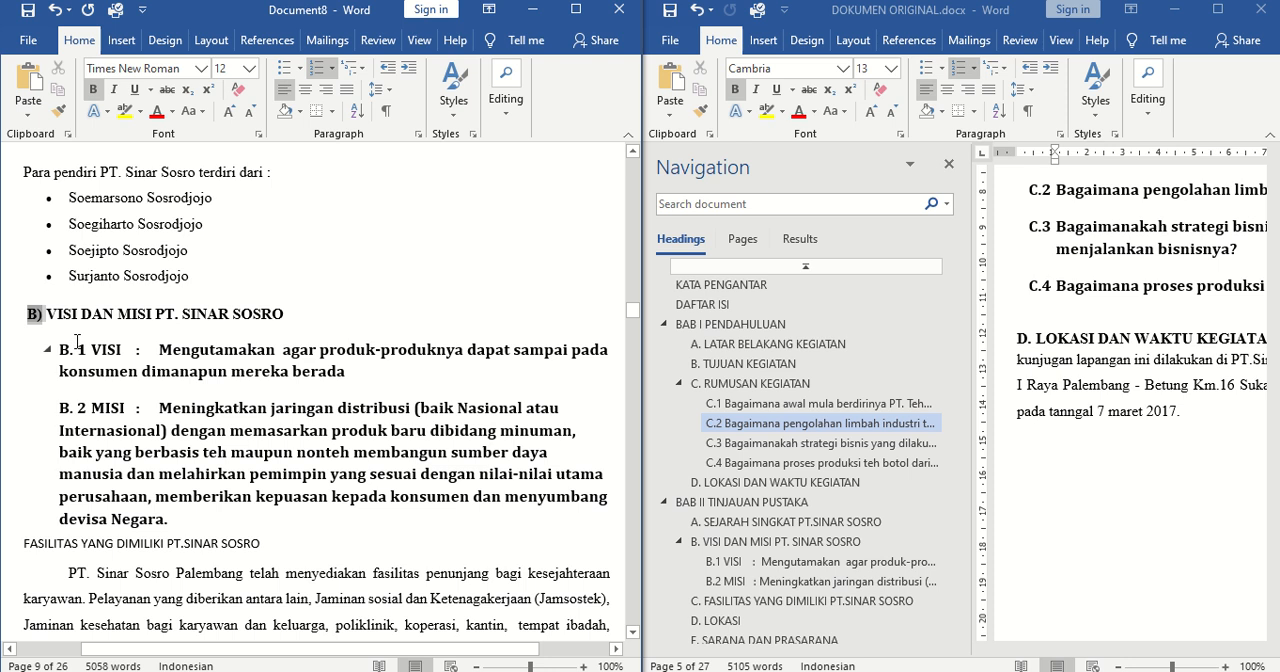
{"action": "left_click", "coordinate": [77, 341]}
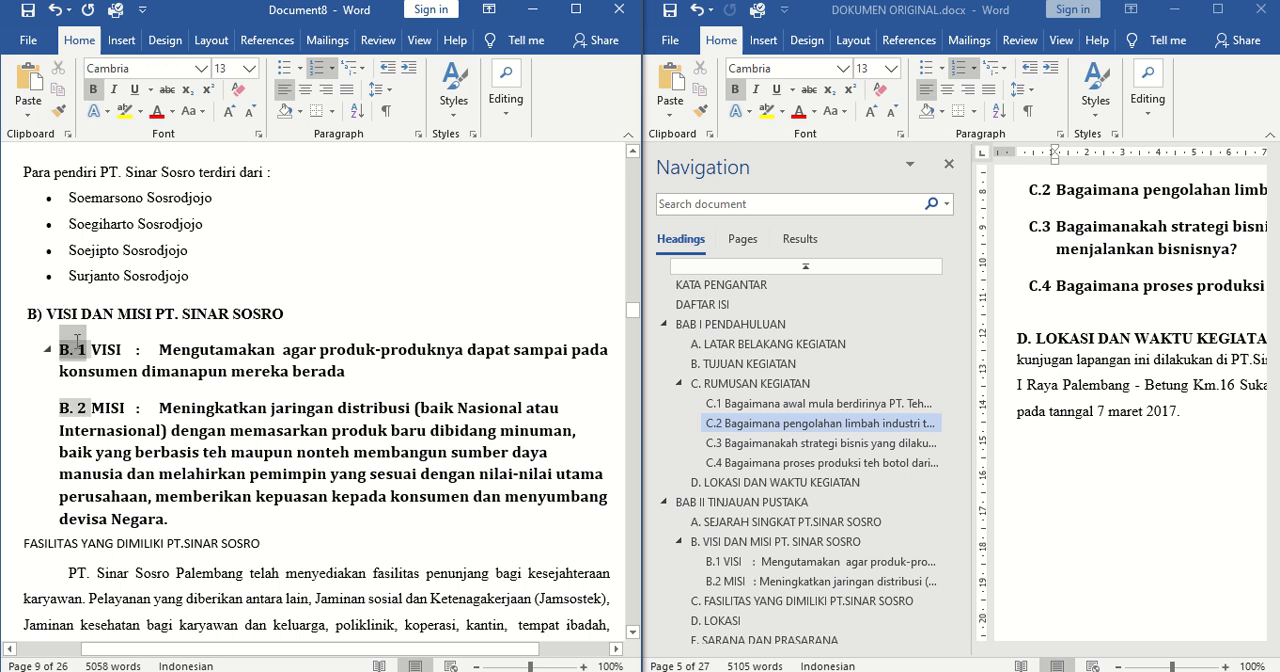
{"action": "left_click", "coordinate": [75, 397]}
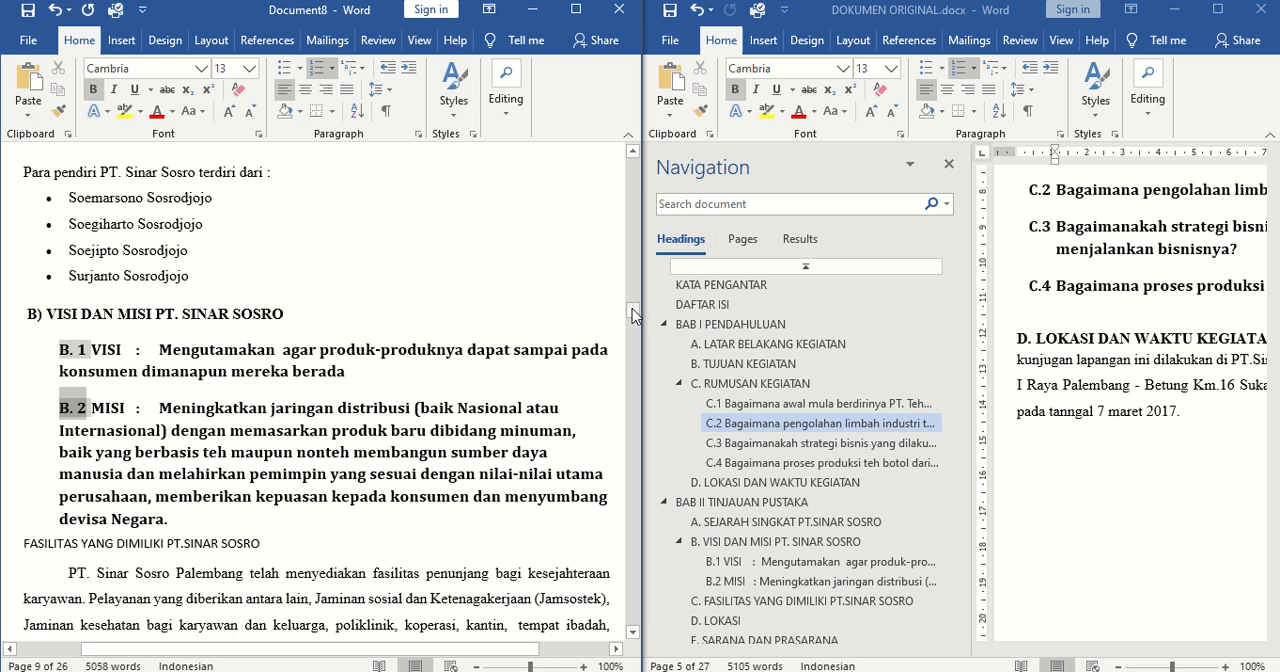
Modify the Heading 1 style of the KATA PENGANTAR title to use the Automatic font color
{"action": "left_click_drag", "start_coordinate": [632, 316], "coordinate": [636, 168]}
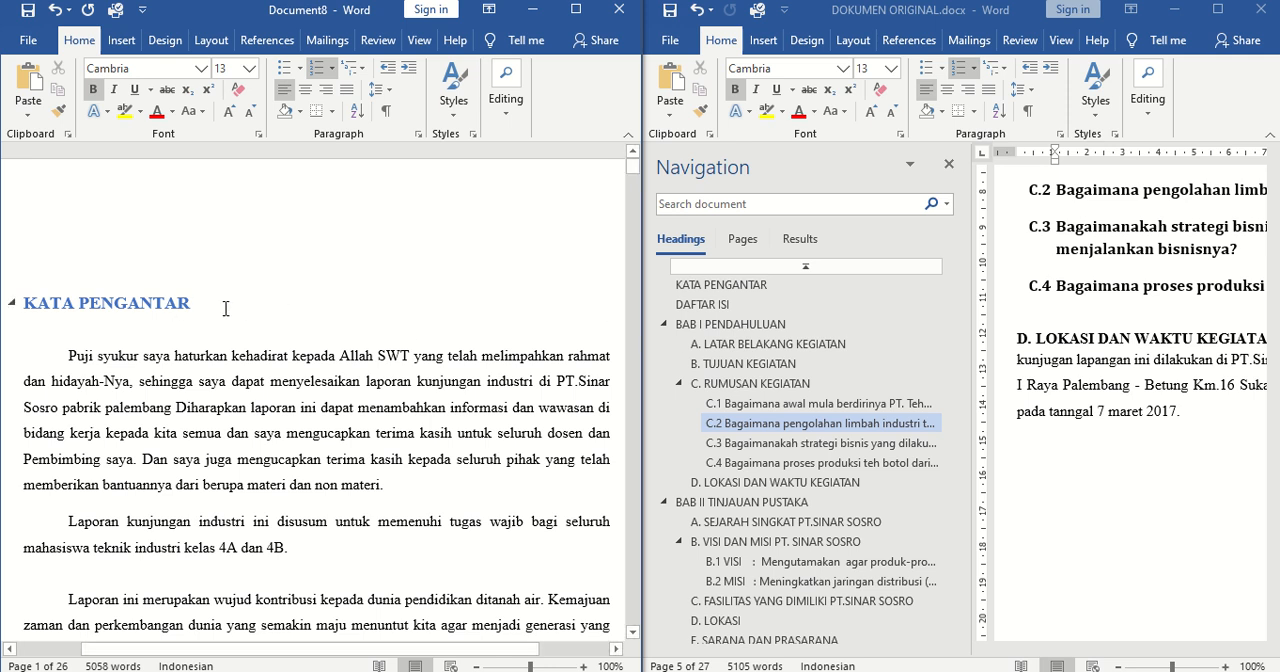
{"action": "left_click_drag", "start_coordinate": [226, 309], "coordinate": [8, 301]}
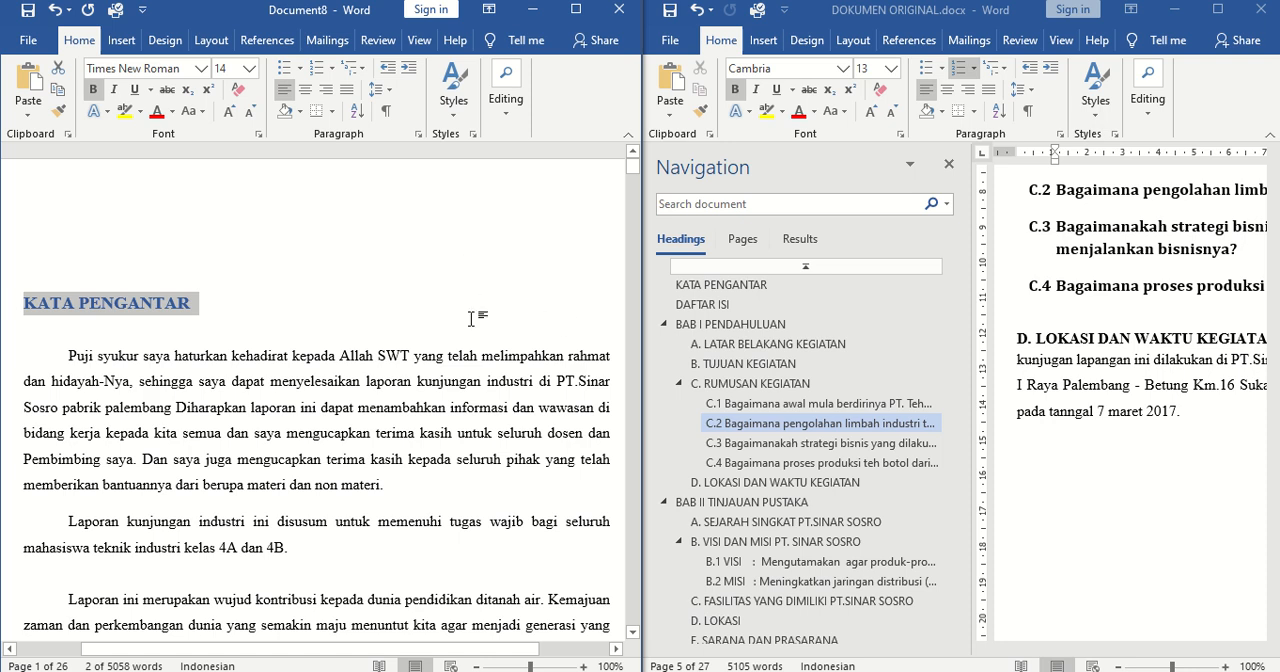
{"action": "left_click", "coordinate": [454, 106]}
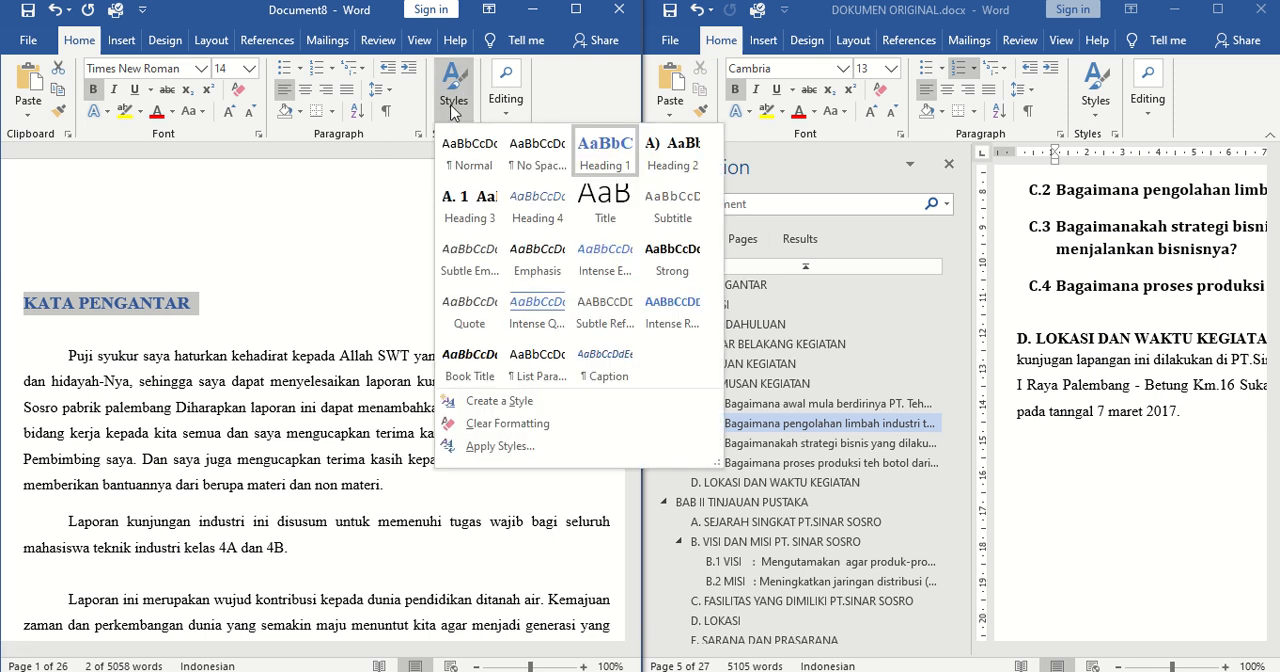
{"action": "right_click", "coordinate": [593, 160]}
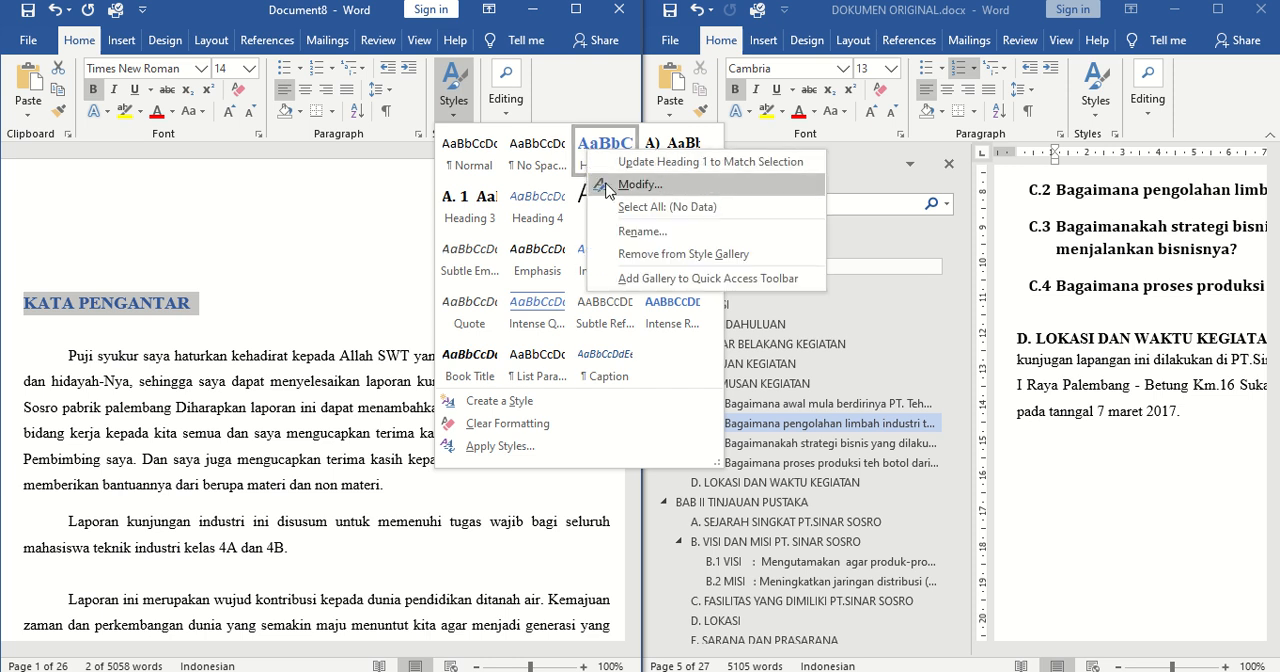
{"action": "left_click", "coordinate": [662, 184]}
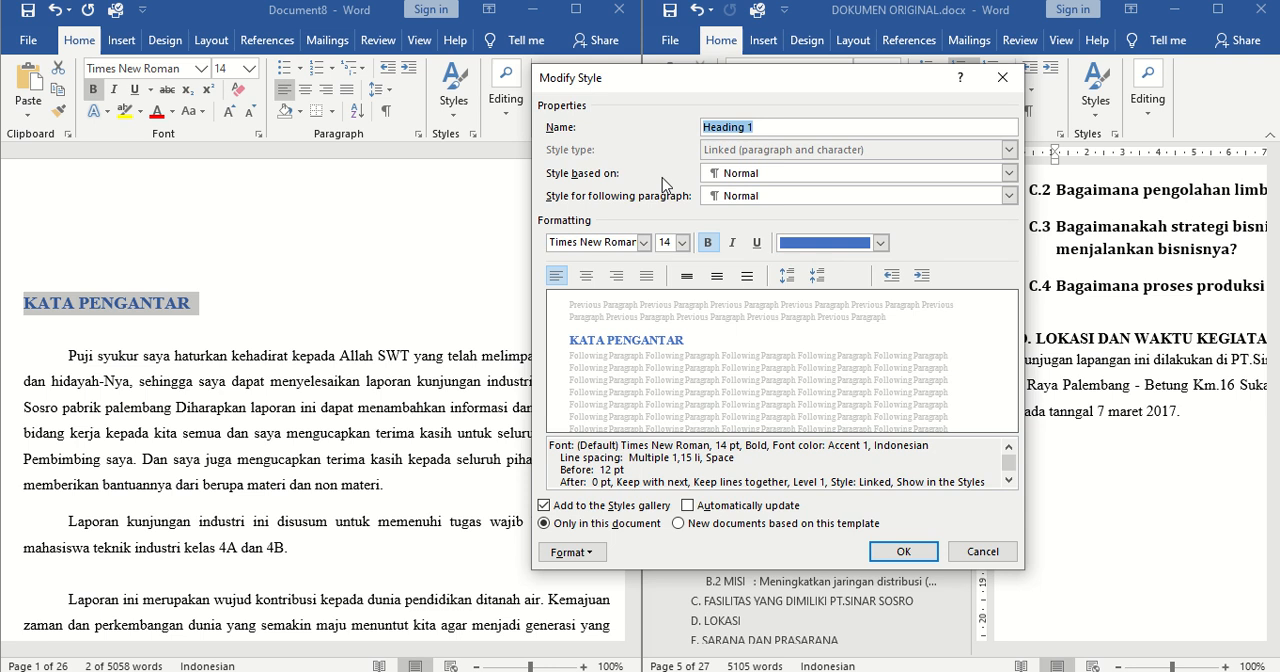
{"action": "left_click_drag", "start_coordinate": [777, 86], "coordinate": [540, 72]}
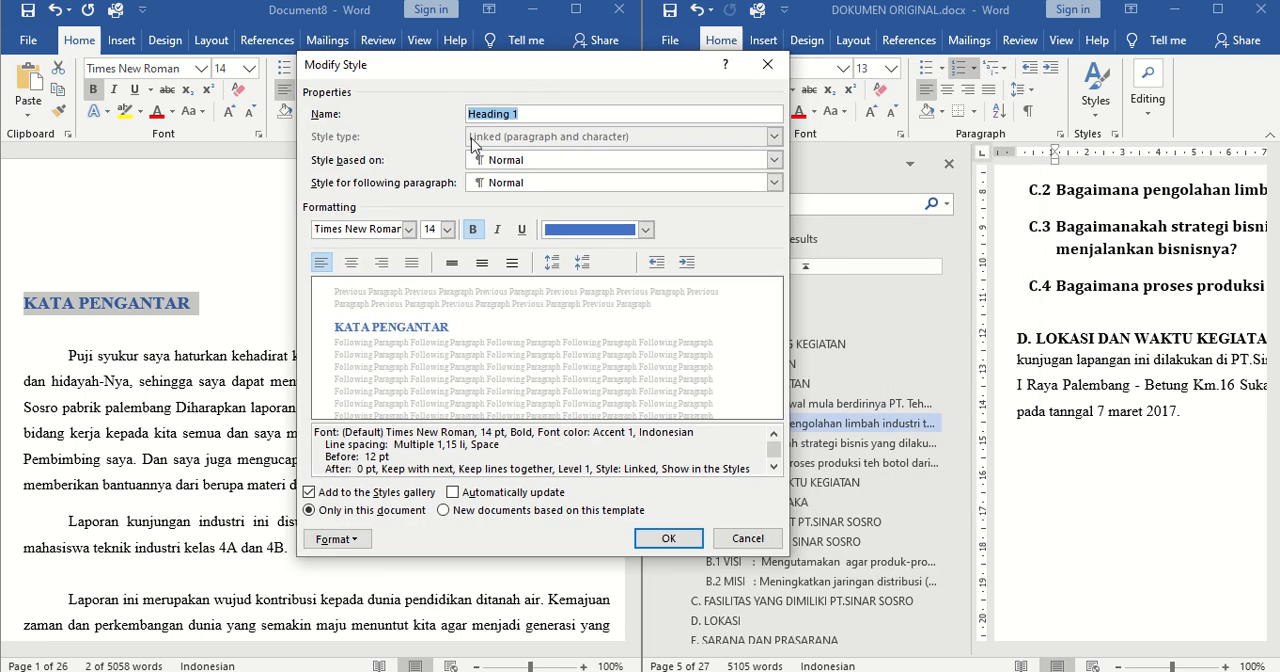
{"action": "left_click", "coordinate": [643, 230]}
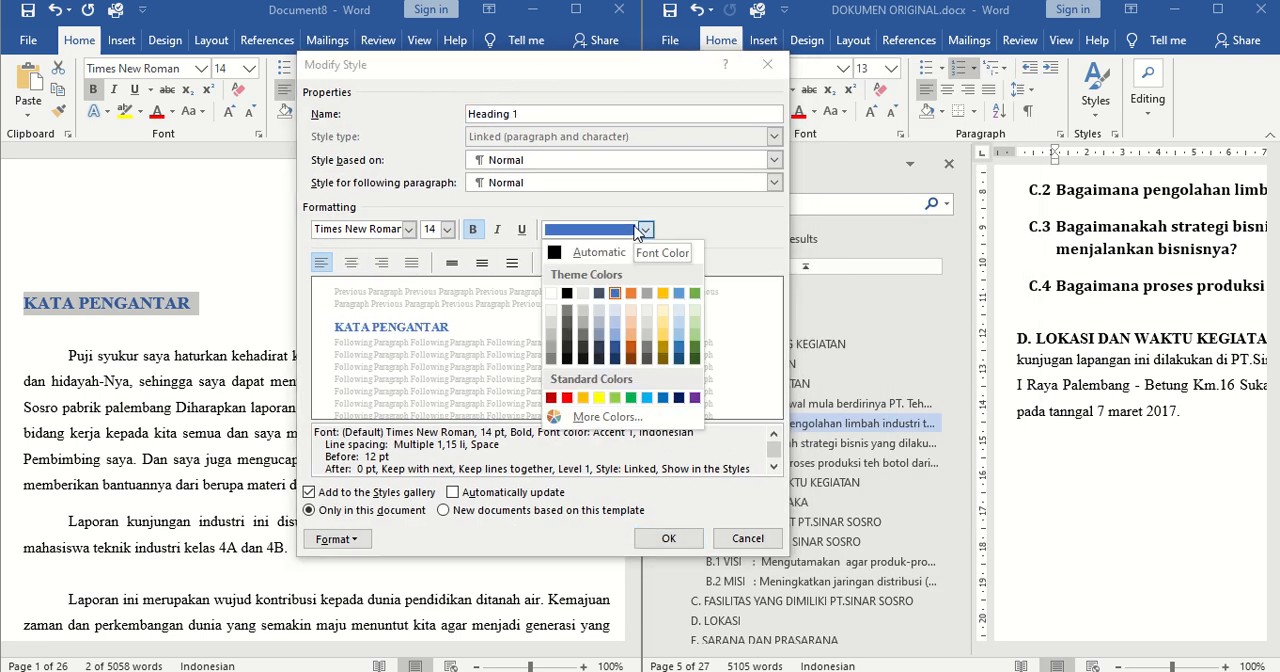
{"action": "left_click", "coordinate": [582, 255]}
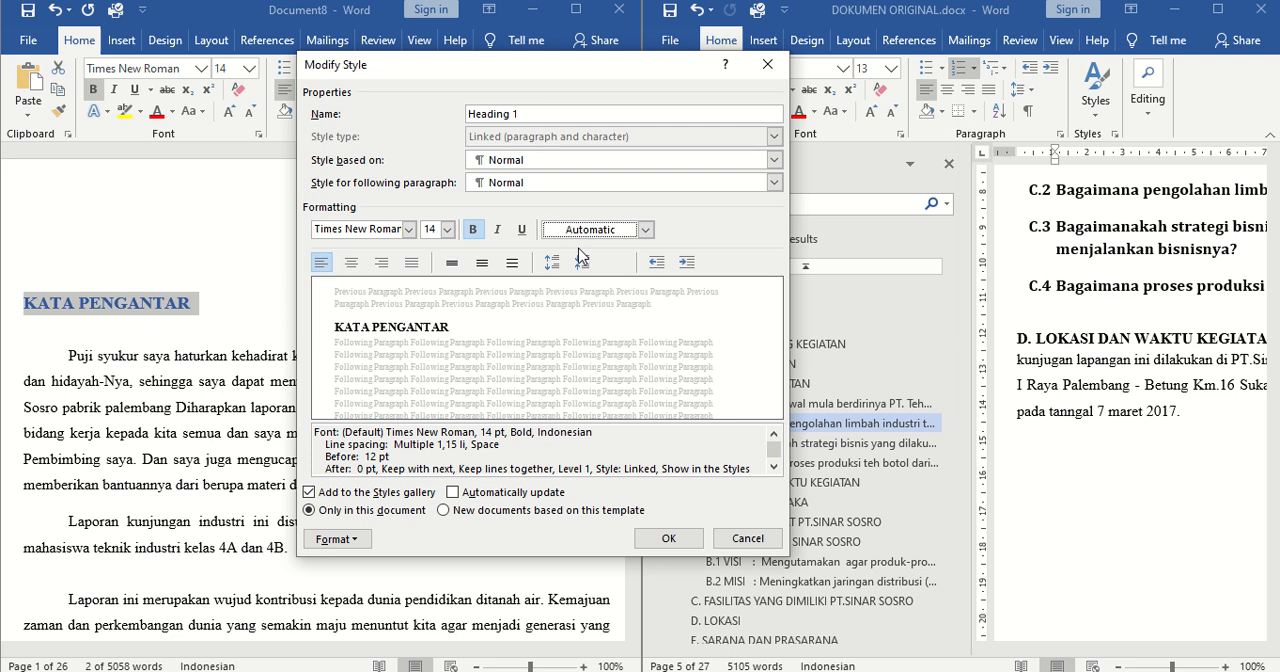
Set the Heading 1 style's font size to 16 with centered alignment and save the style changes
{"action": "left_click", "coordinate": [446, 231]}
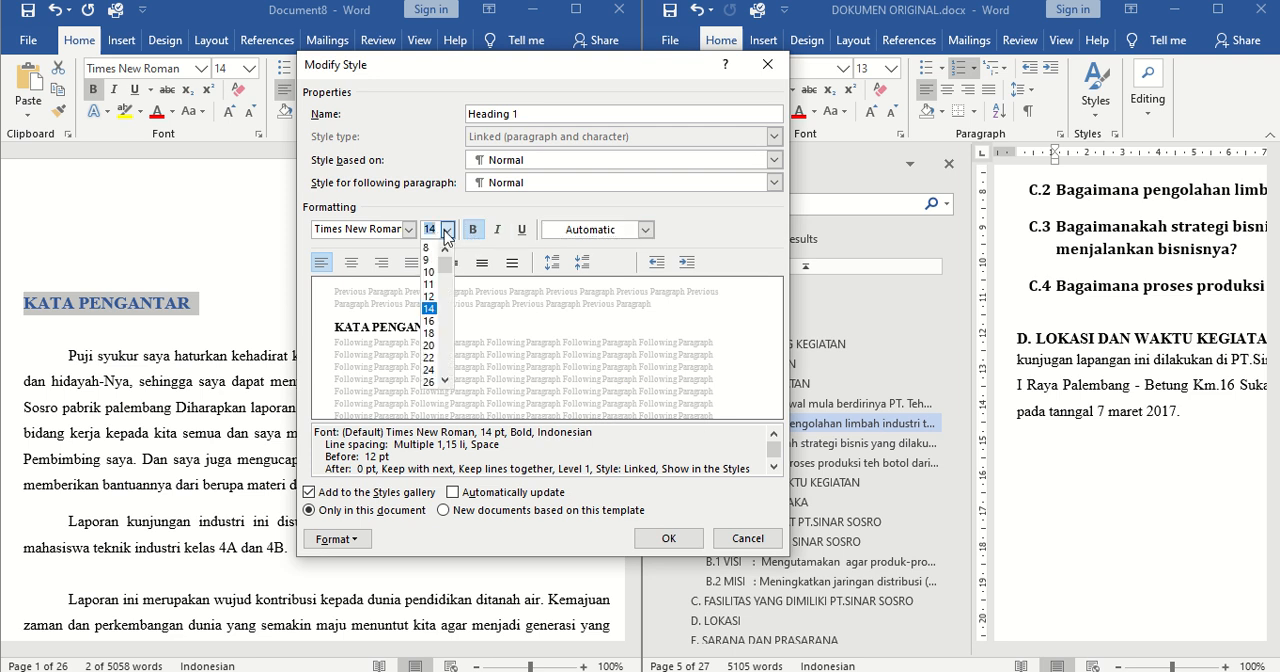
{"action": "left_click", "coordinate": [430, 321]}
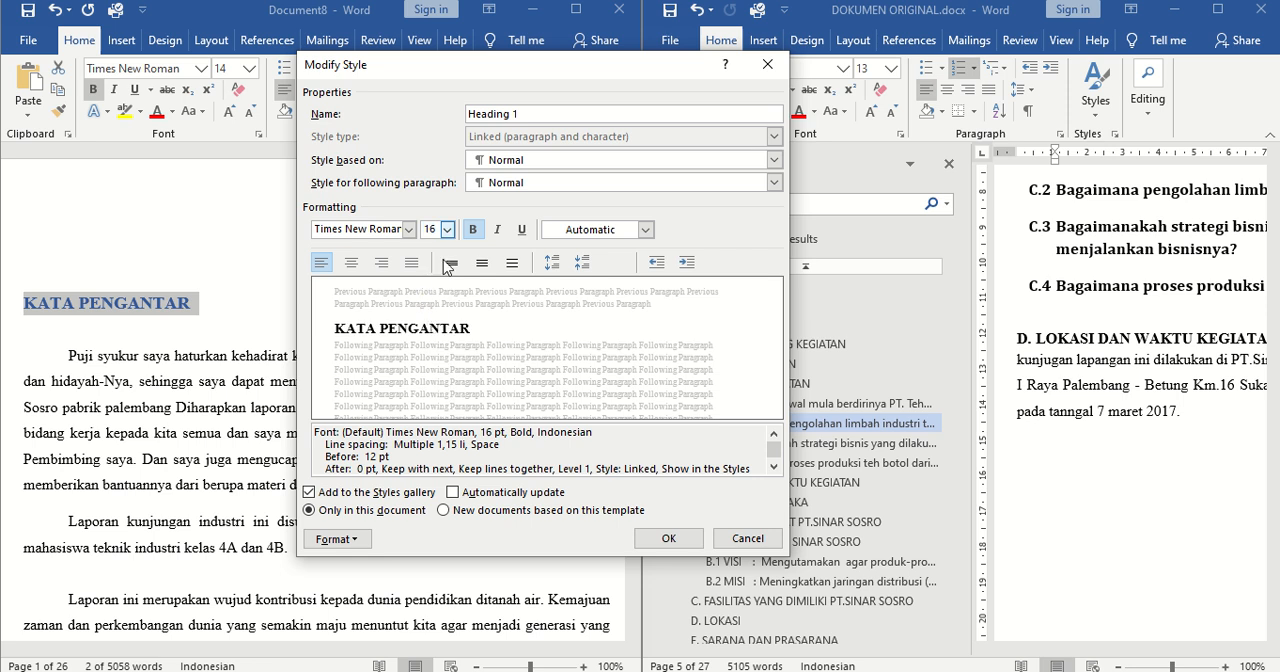
{"action": "left_click", "coordinate": [352, 263]}
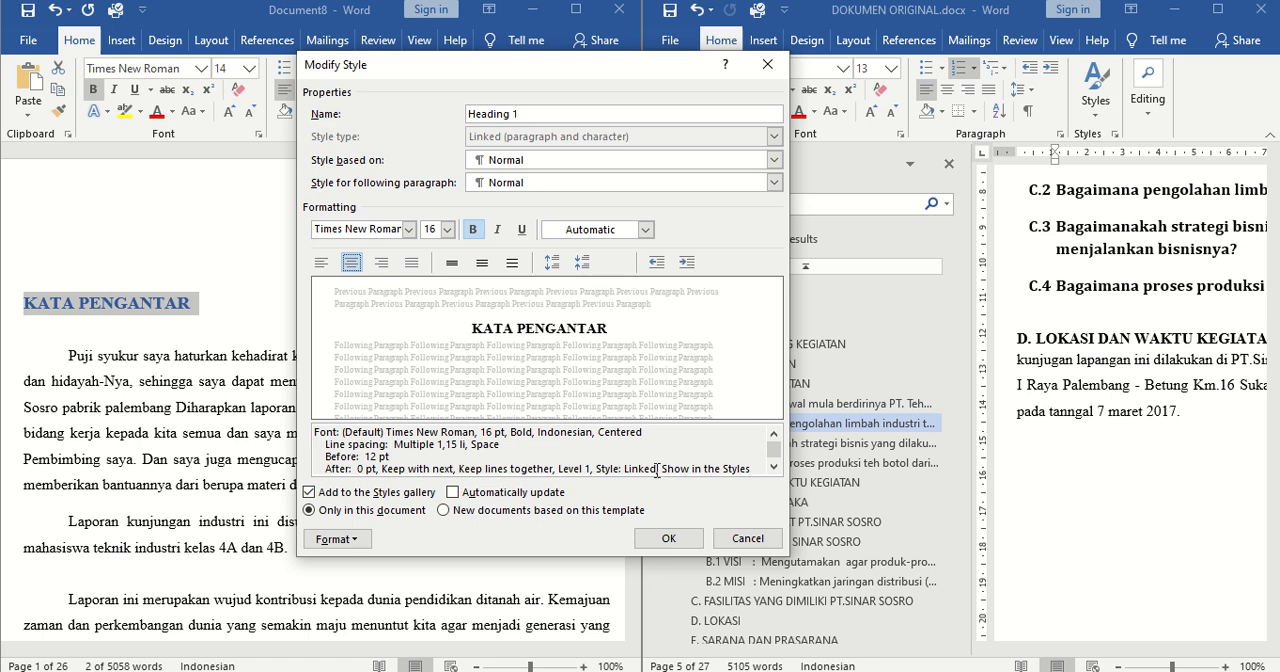
{"action": "left_click", "coordinate": [668, 540]}
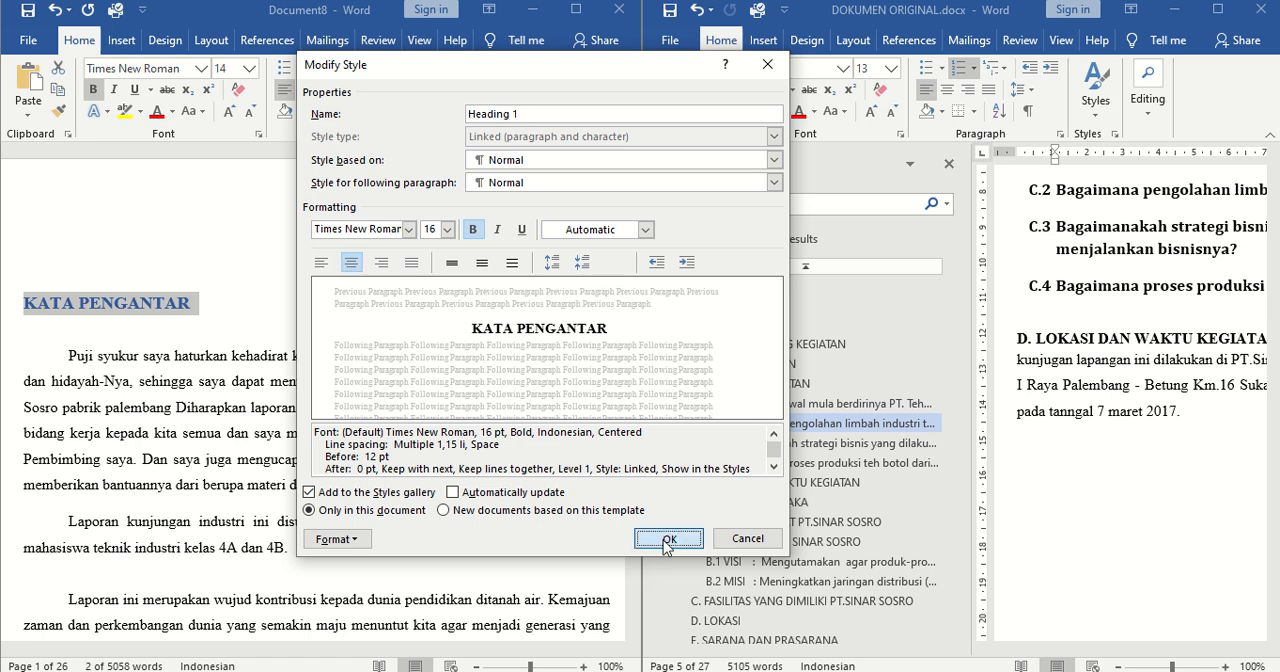
{"action": "left_click", "coordinate": [380, 340]}
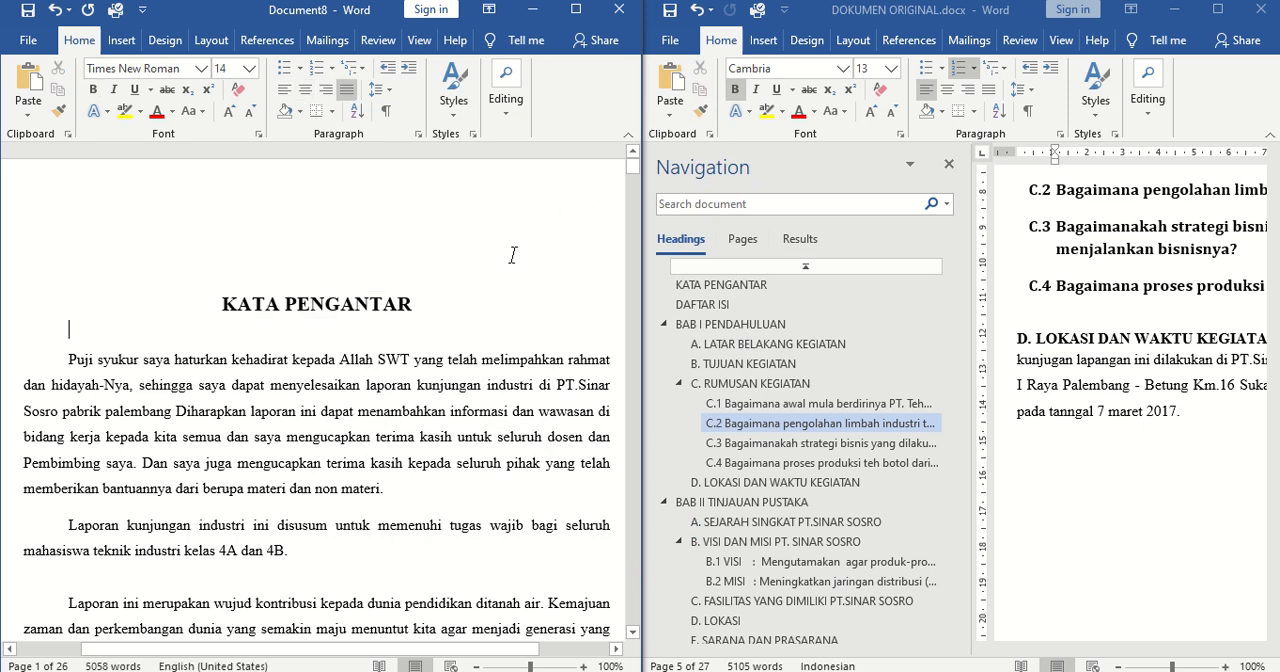
Check the restyled BAB I PENDAHULUAN heading and delete the old DAFTAR ISI, DAFTAR GAMBAR and DAFTAR TABEL lists from the front pages
{"action": "left_click_drag", "start_coordinate": [633, 172], "coordinate": [634, 220]}
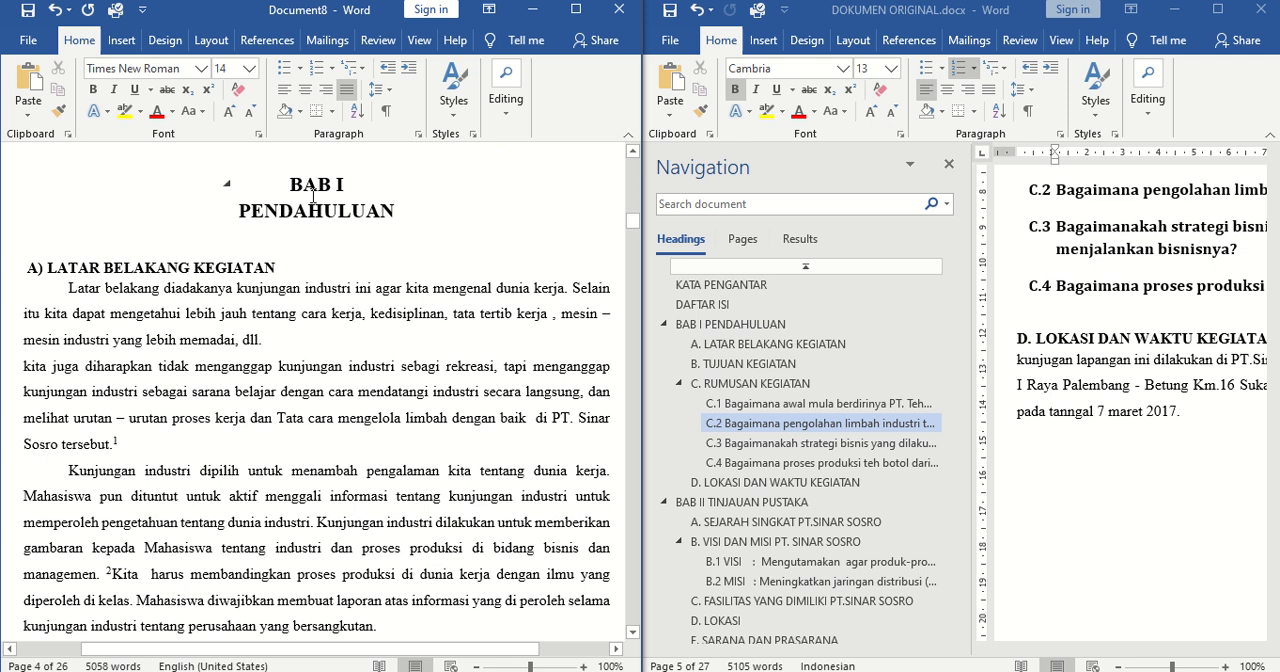
{"action": "left_click", "coordinate": [313, 194]}
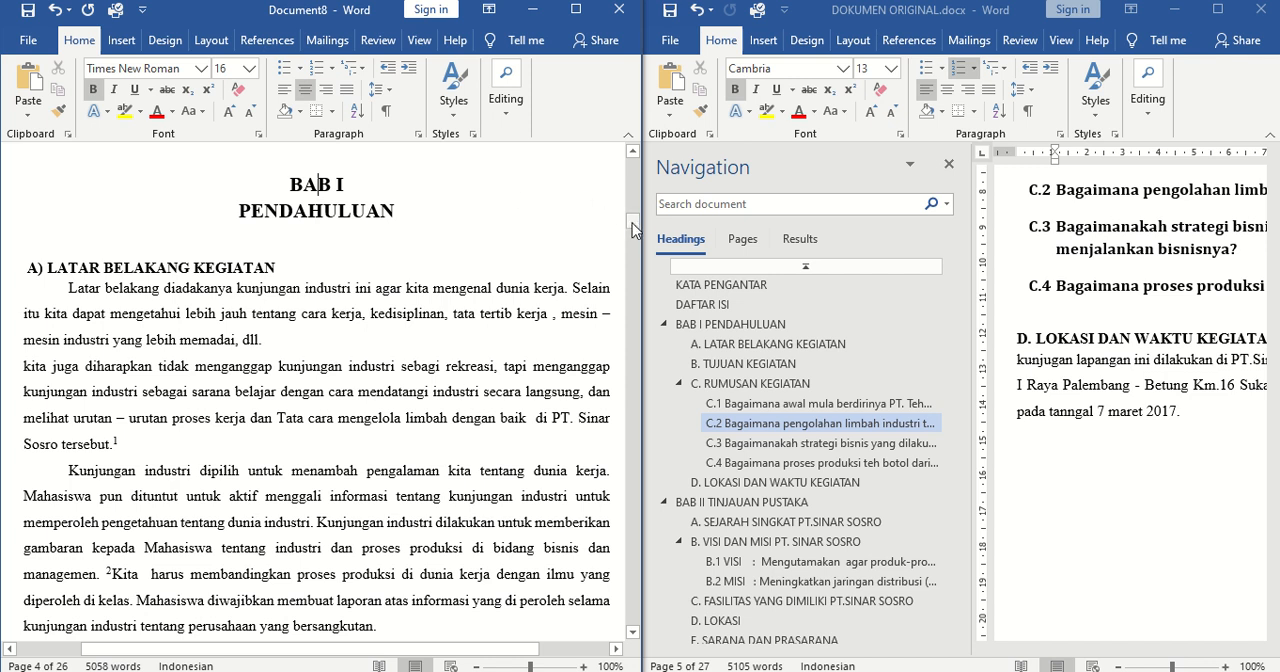
{"action": "left_click_drag", "start_coordinate": [632, 229], "coordinate": [635, 192]}
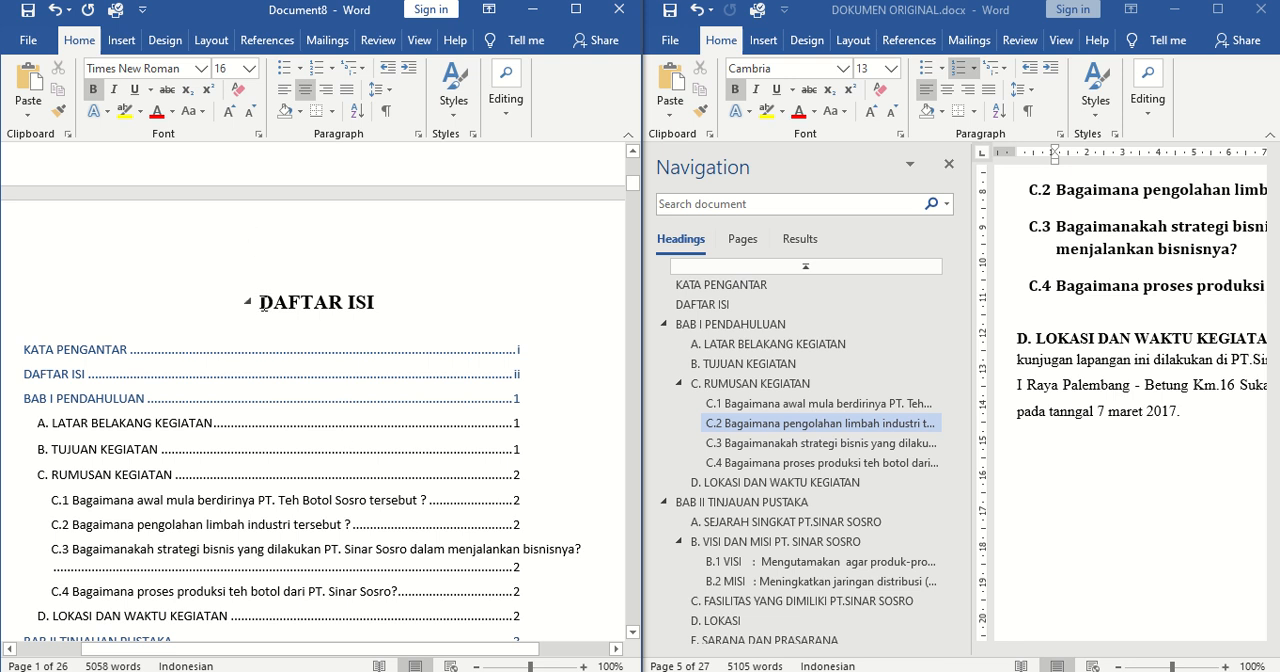
{"action": "left_click_drag", "start_coordinate": [260, 302], "coordinate": [413, 583]}
{"action": "left_click_drag", "start_coordinate": [394, 627], "coordinate": [480, 593]}
{"action": "key", "text": "Delete"}
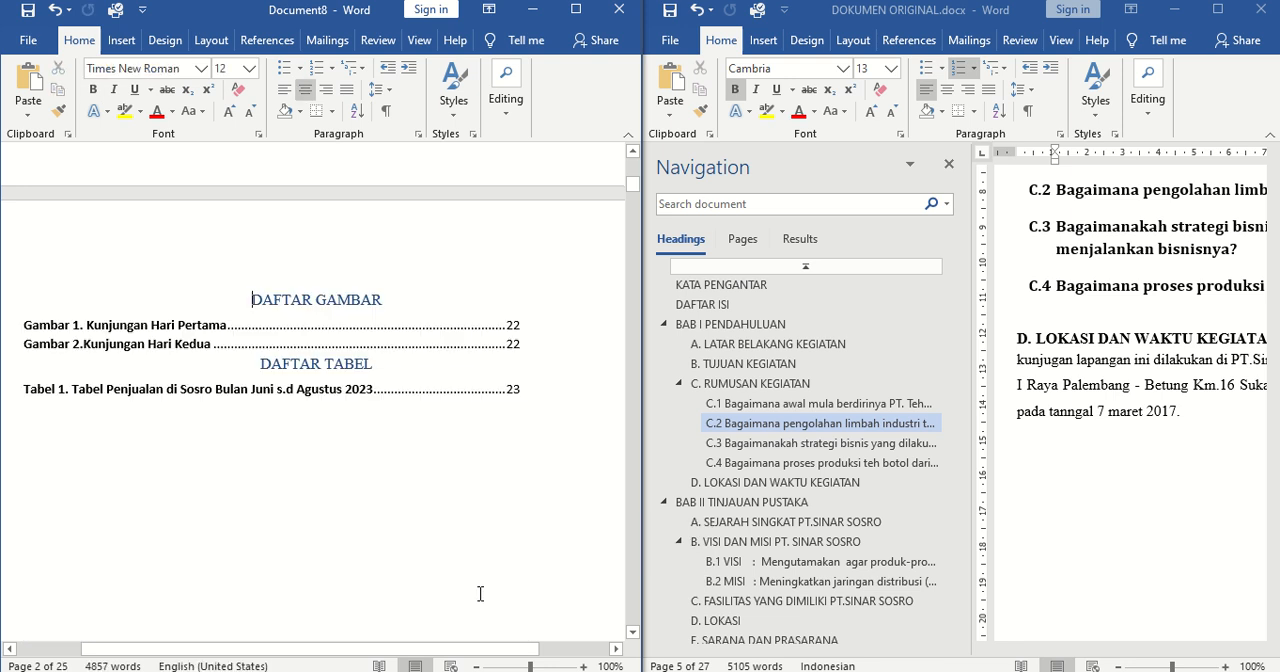
{"action": "left_click_drag", "start_coordinate": [252, 300], "coordinate": [563, 418]}
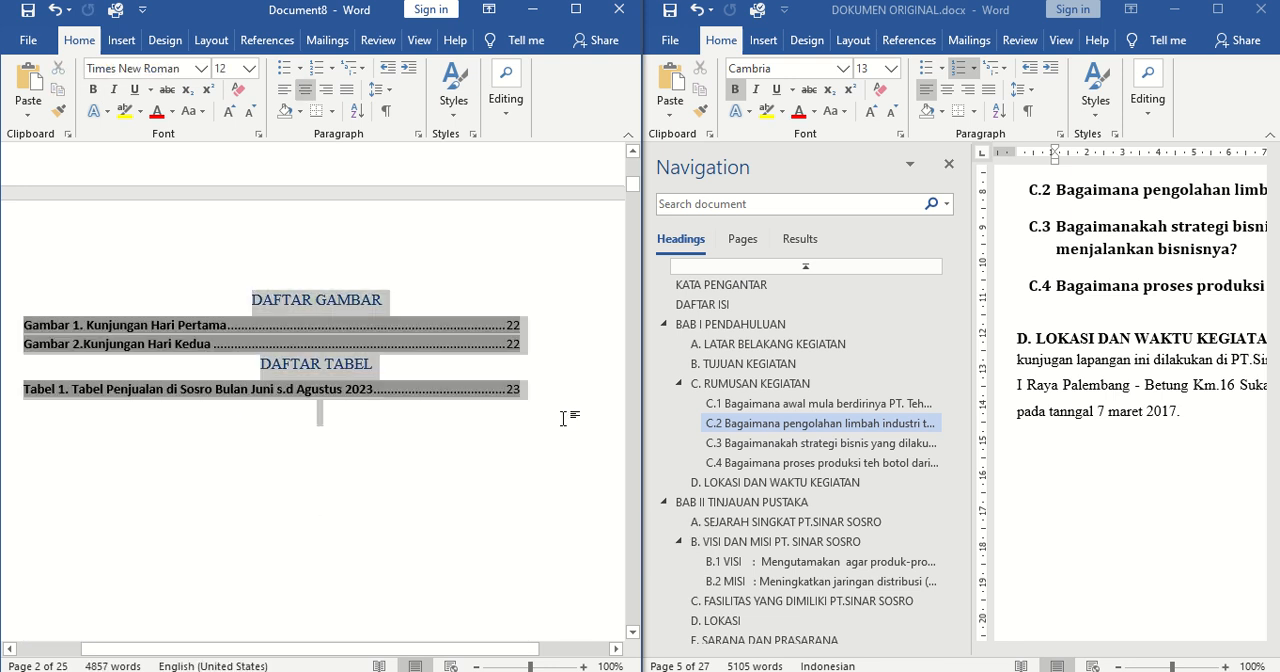
{"action": "key", "text": "Delete"}
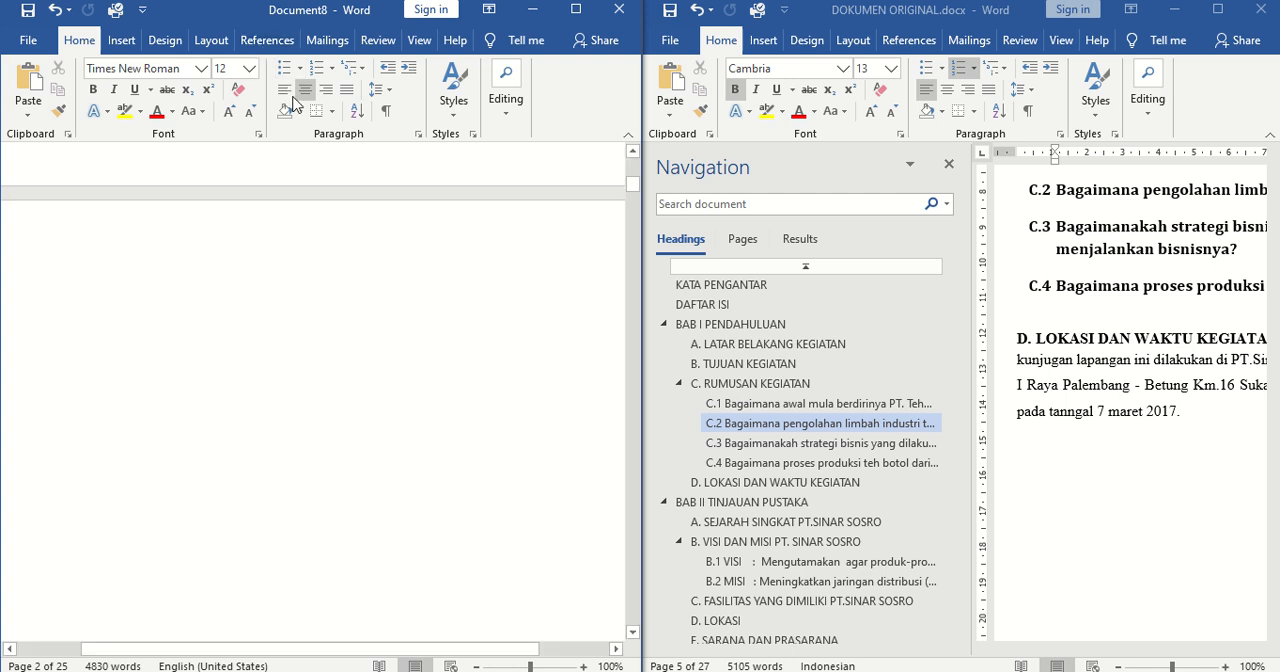
Insert an Automatic Table 1 table of contents on the emptied page after the KATA PENGANTAR section and review its entries
{"action": "left_click", "coordinate": [262, 40]}
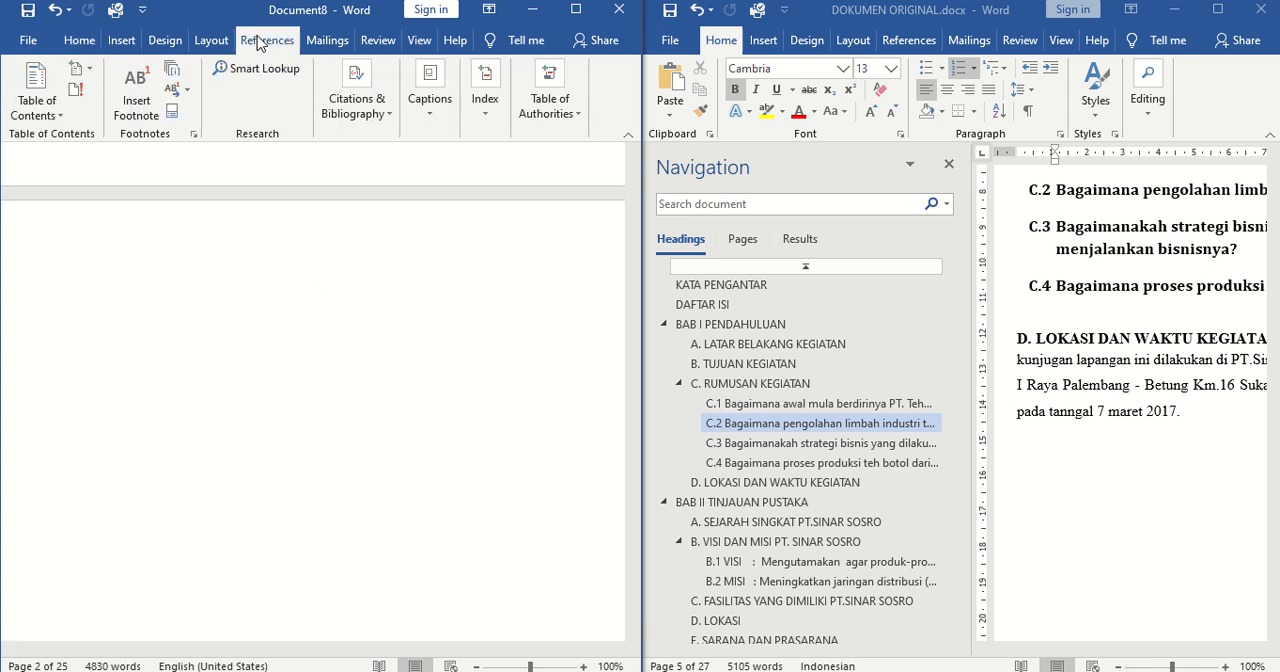
{"action": "left_click", "coordinate": [40, 115]}
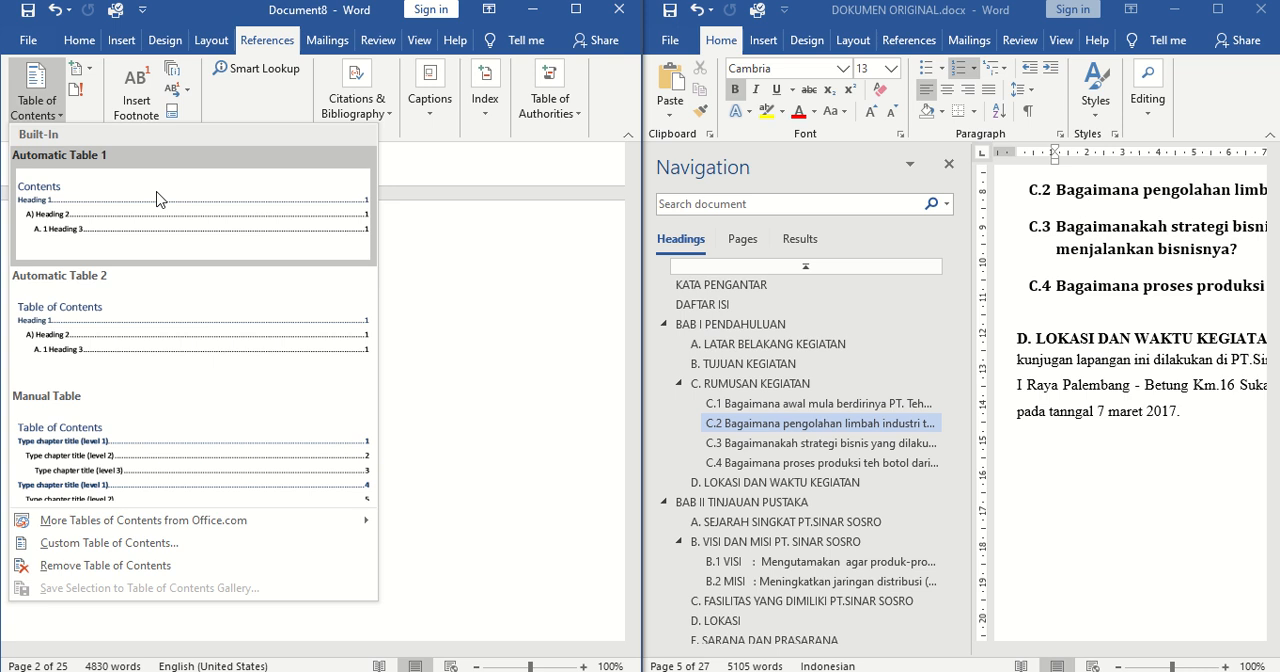
{"action": "left_click", "coordinate": [91, 200]}
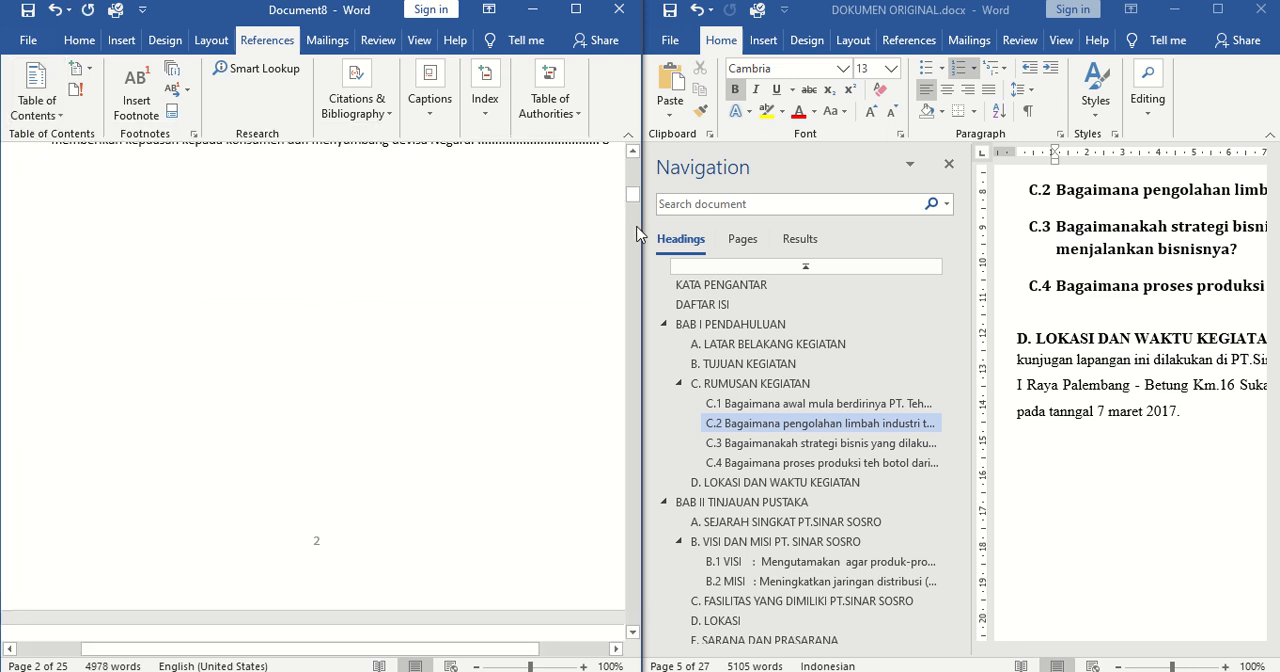
{"action": "left_click_drag", "start_coordinate": [629, 198], "coordinate": [632, 187]}
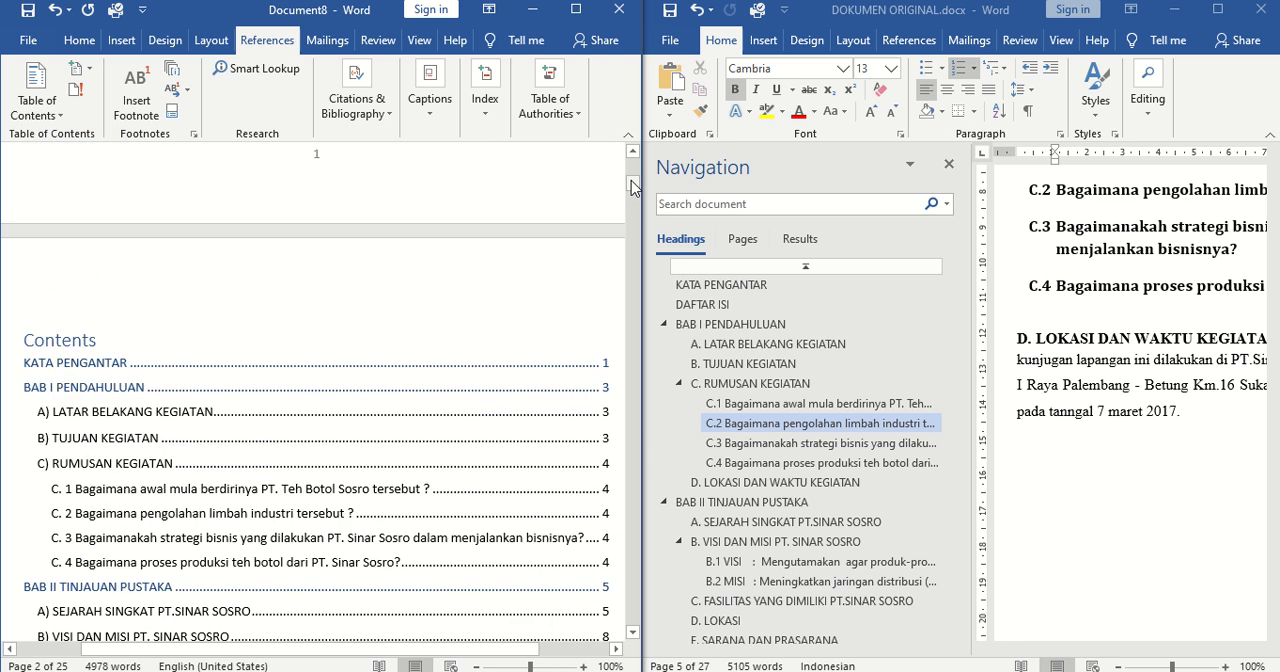
{"action": "left_click", "coordinate": [144, 353]}
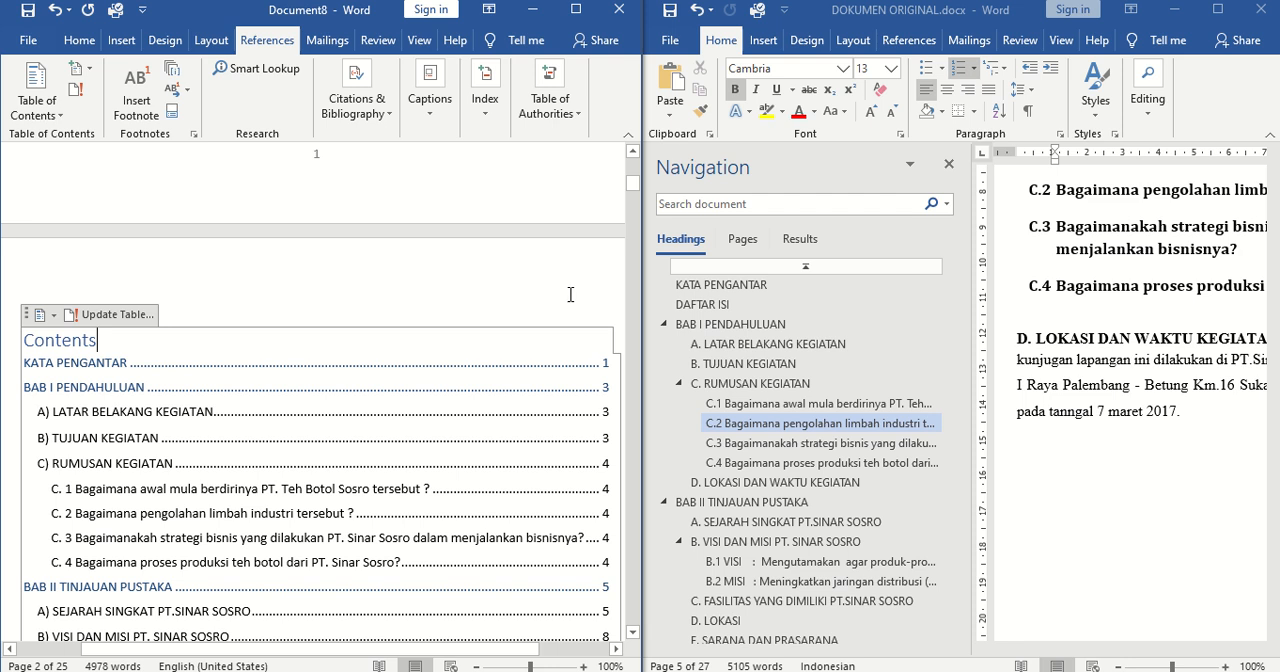
Apply the Normal style to the KATA PENGANTAR title on the first page
{"action": "left_click_drag", "start_coordinate": [632, 195], "coordinate": [632, 177]}
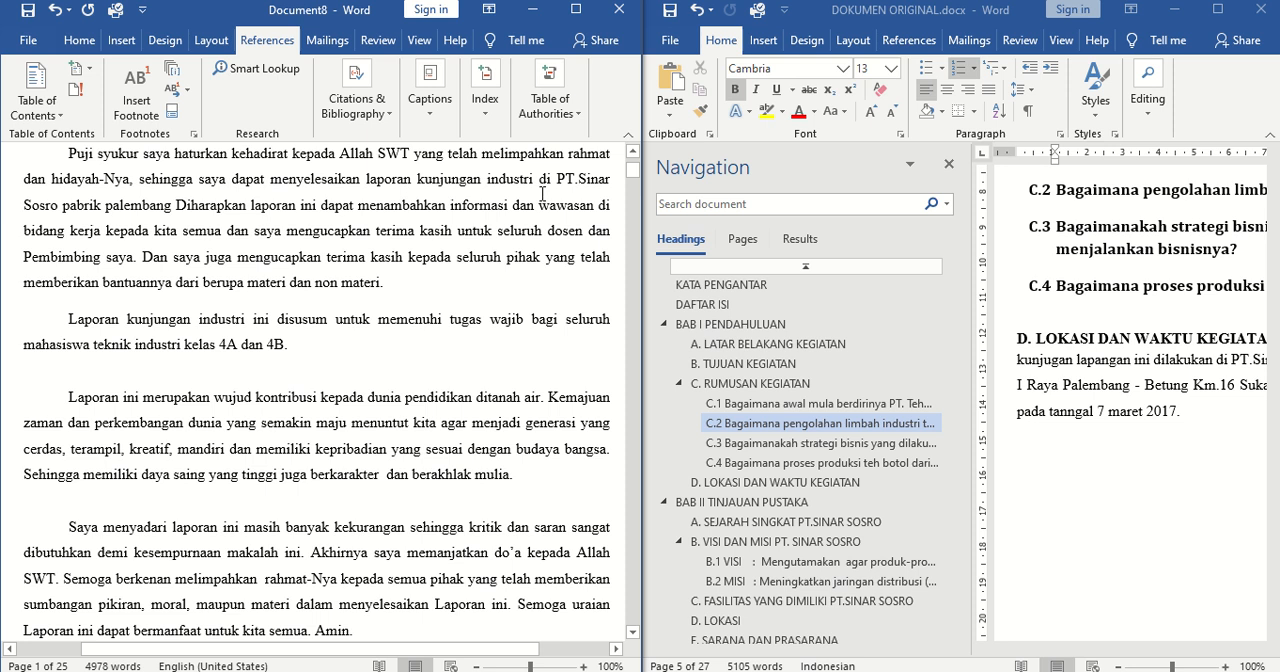
{"action": "left_click_drag", "start_coordinate": [633, 163], "coordinate": [633, 156]}
{"action": "left_click", "coordinate": [243, 319]}
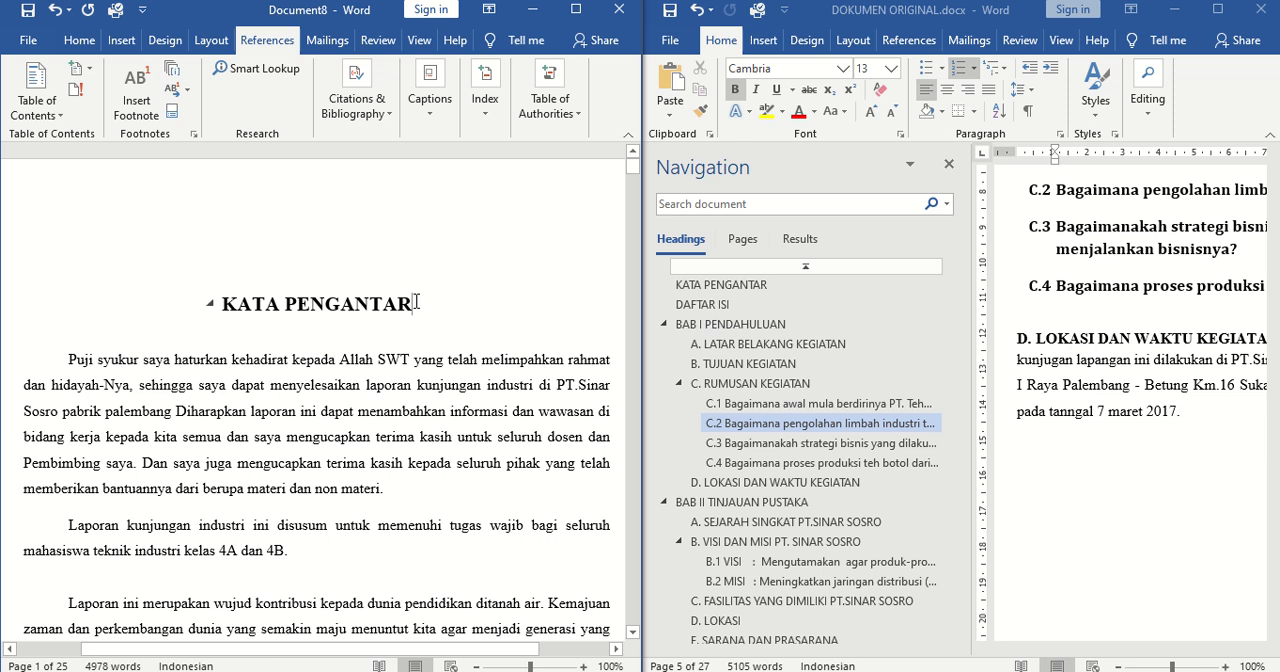
{"action": "left_click_drag", "start_coordinate": [417, 301], "coordinate": [216, 302]}
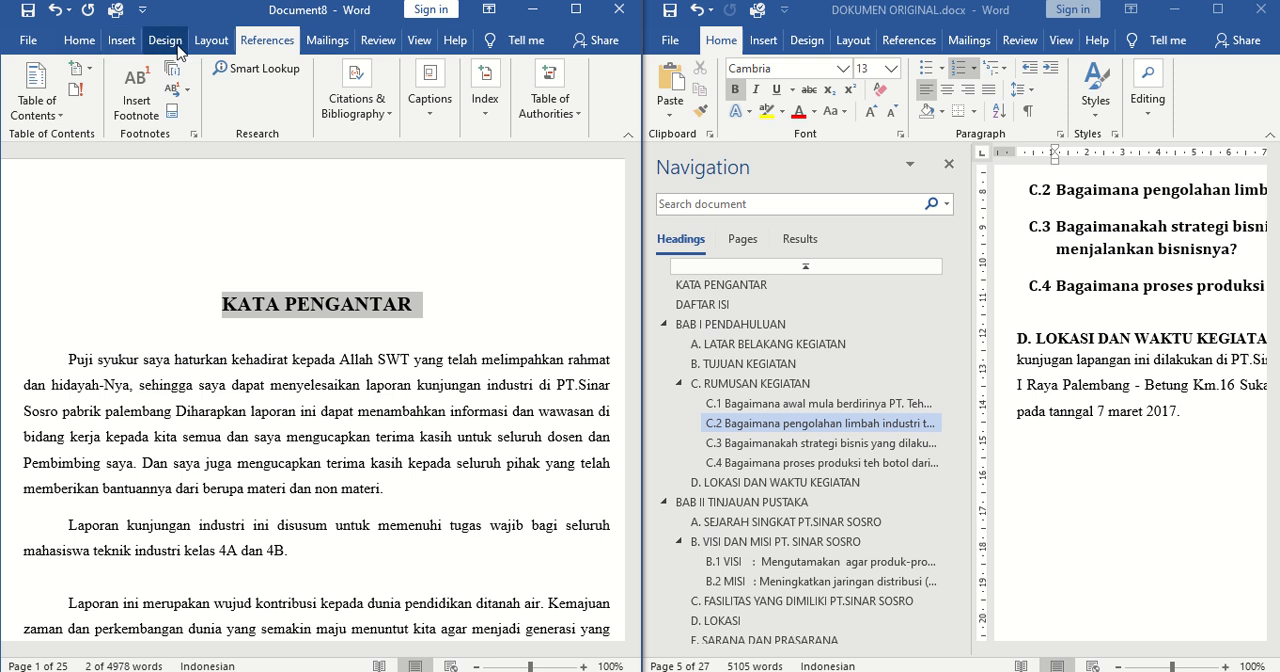
{"action": "left_click", "coordinate": [421, 48]}
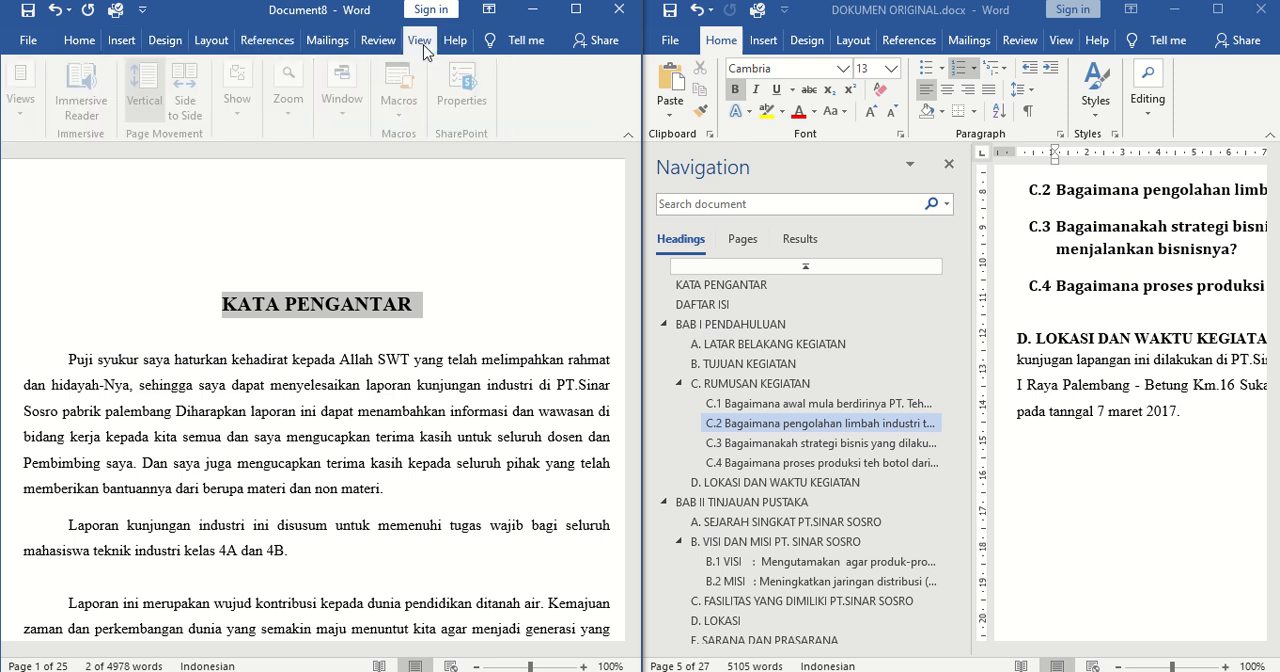
{"action": "left_click", "coordinate": [79, 40]}
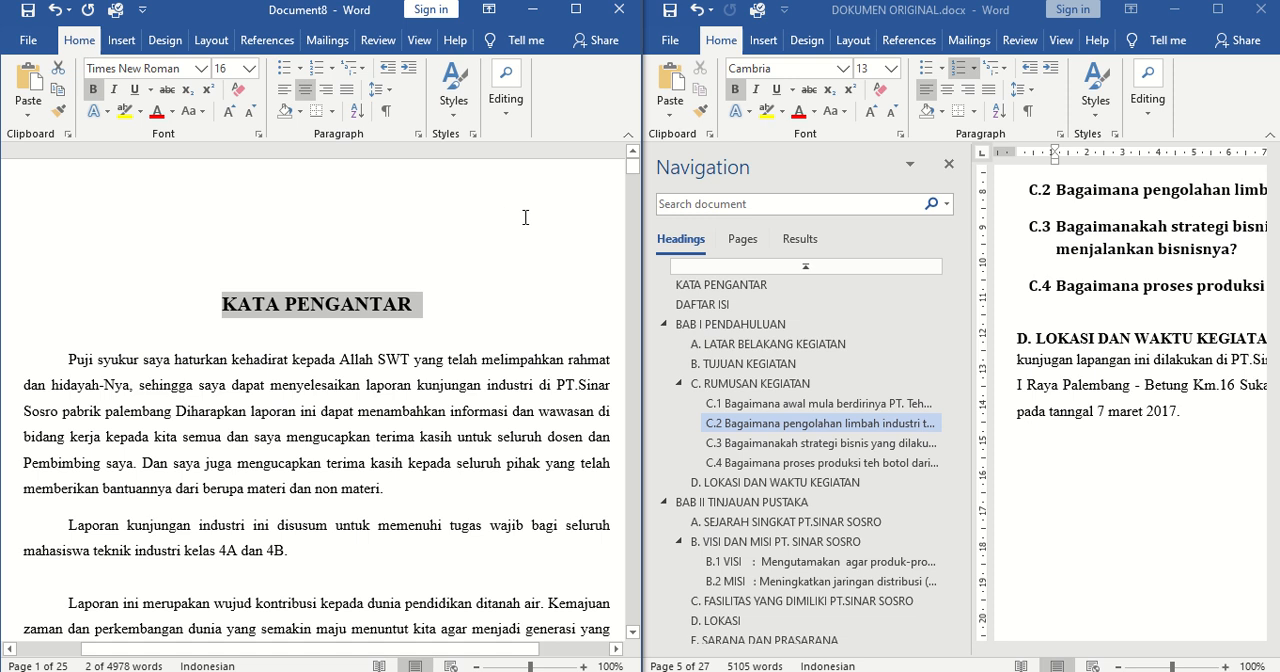
{"action": "left_click", "coordinate": [452, 100]}
{"action": "left_click", "coordinate": [462, 148]}
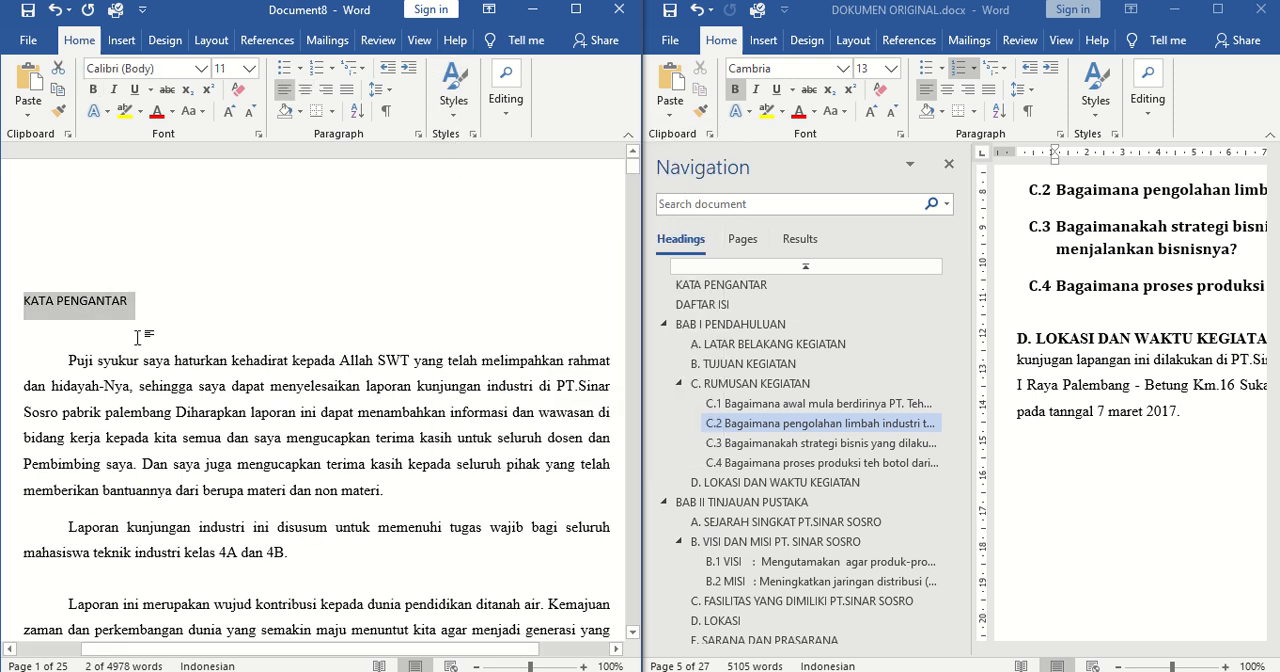
{"action": "left_click", "coordinate": [114, 304]}
{"action": "left_click_drag", "start_coordinate": [131, 303], "coordinate": [40, 304]}
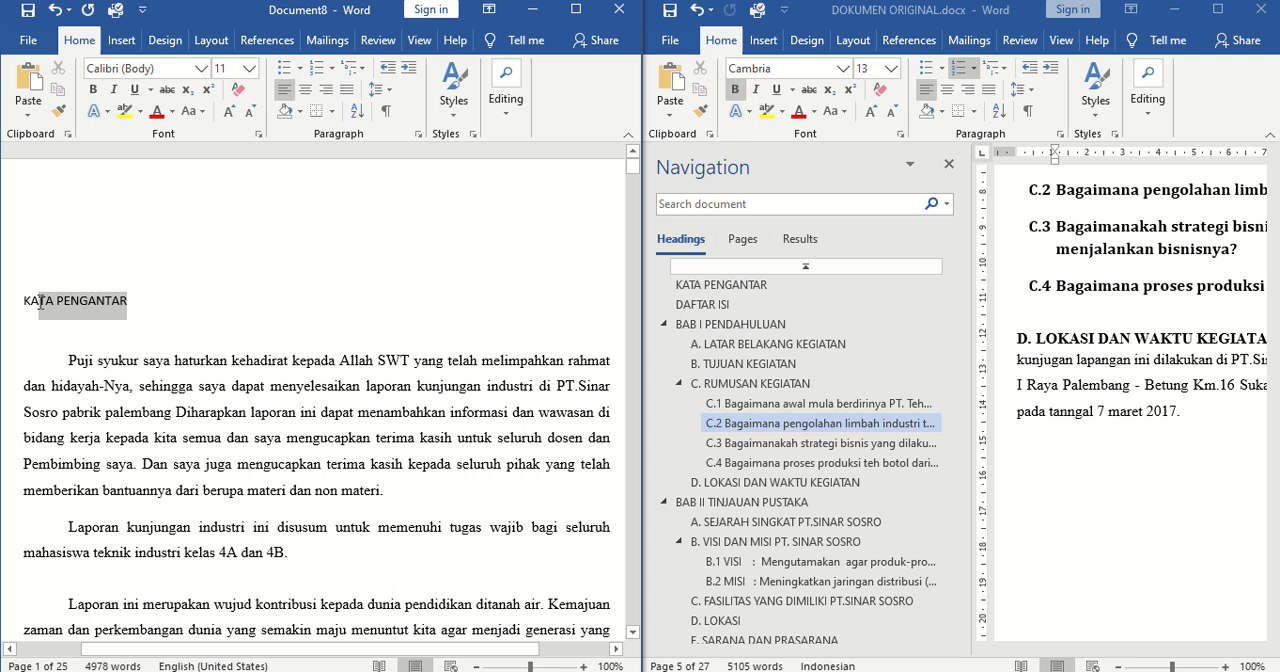
{"action": "left_click", "coordinate": [419, 40]}
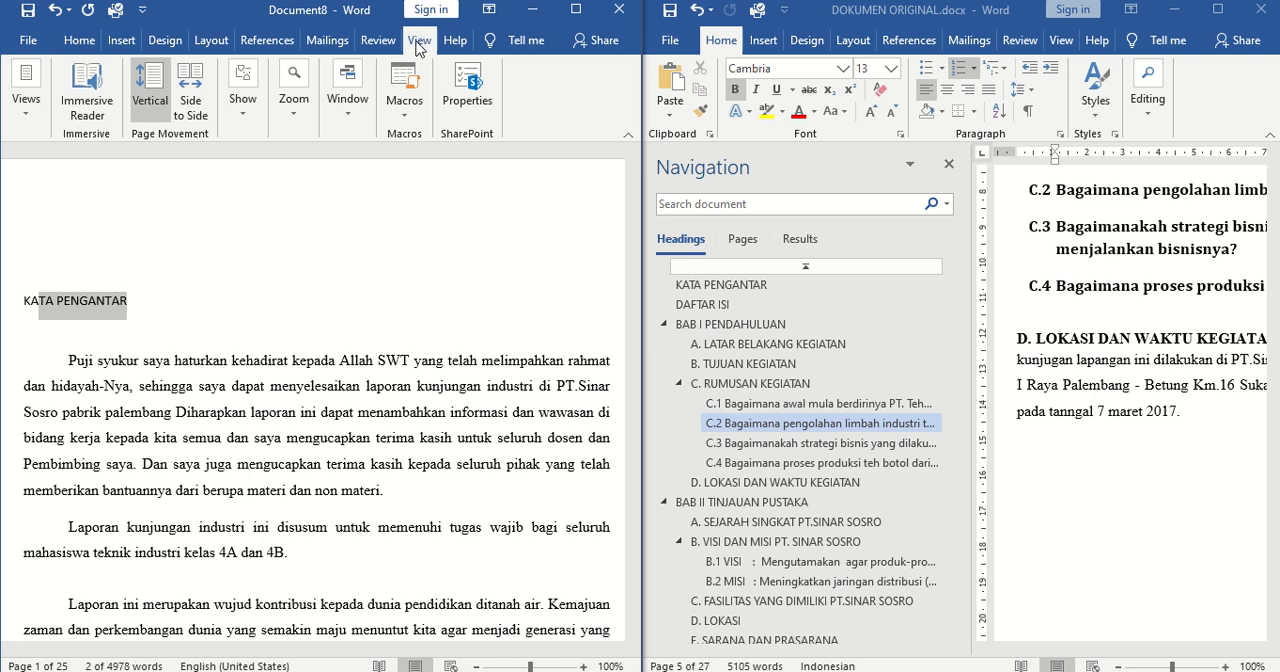
{"action": "left_click", "coordinate": [250, 113]}
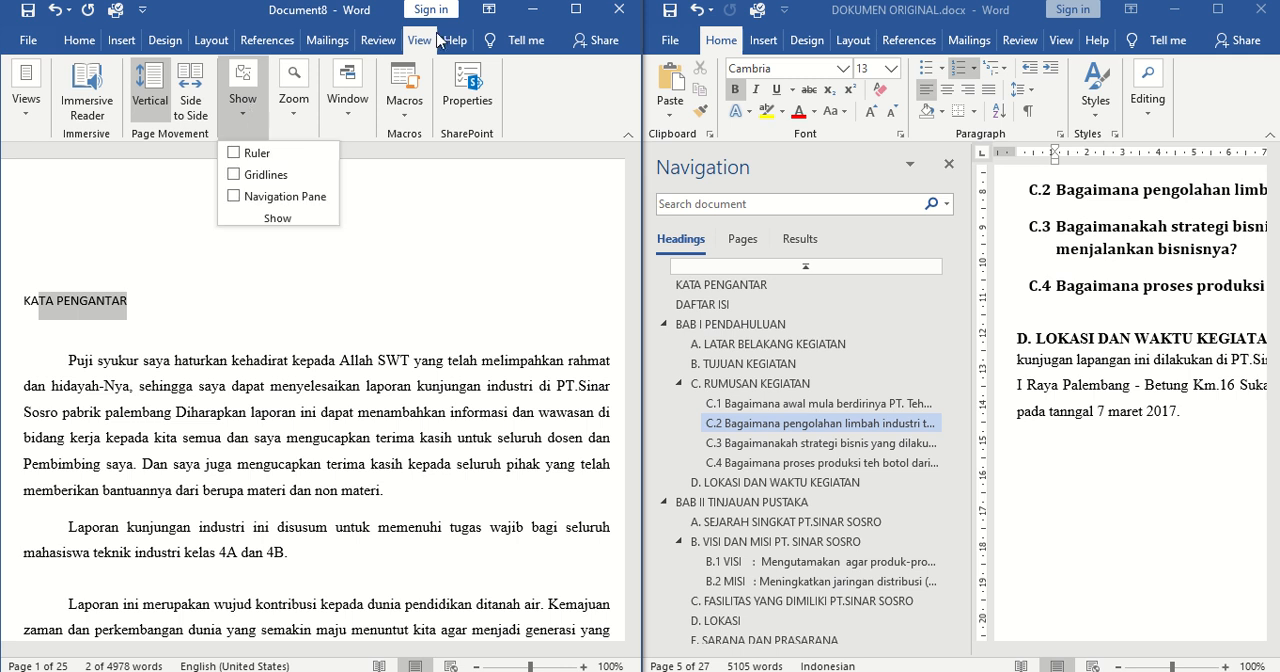
{"action": "left_click", "coordinate": [377, 42]}
{"action": "left_click", "coordinate": [377, 42]}
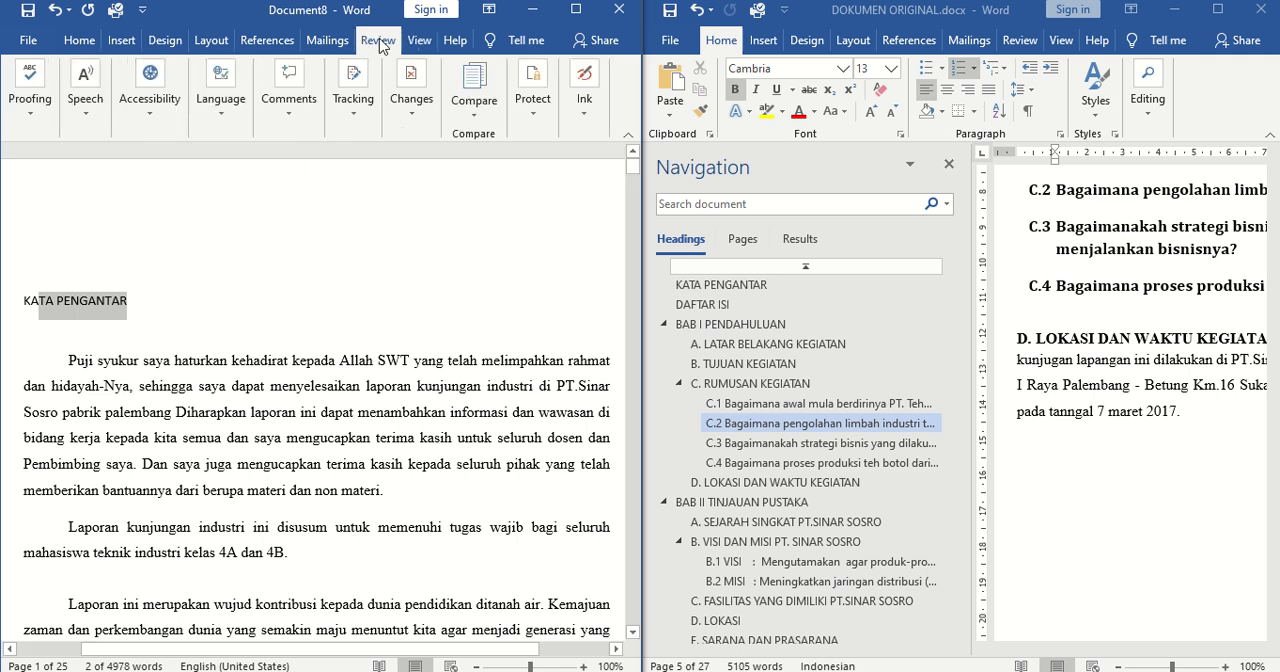
{"action": "left_click", "coordinate": [416, 40]}
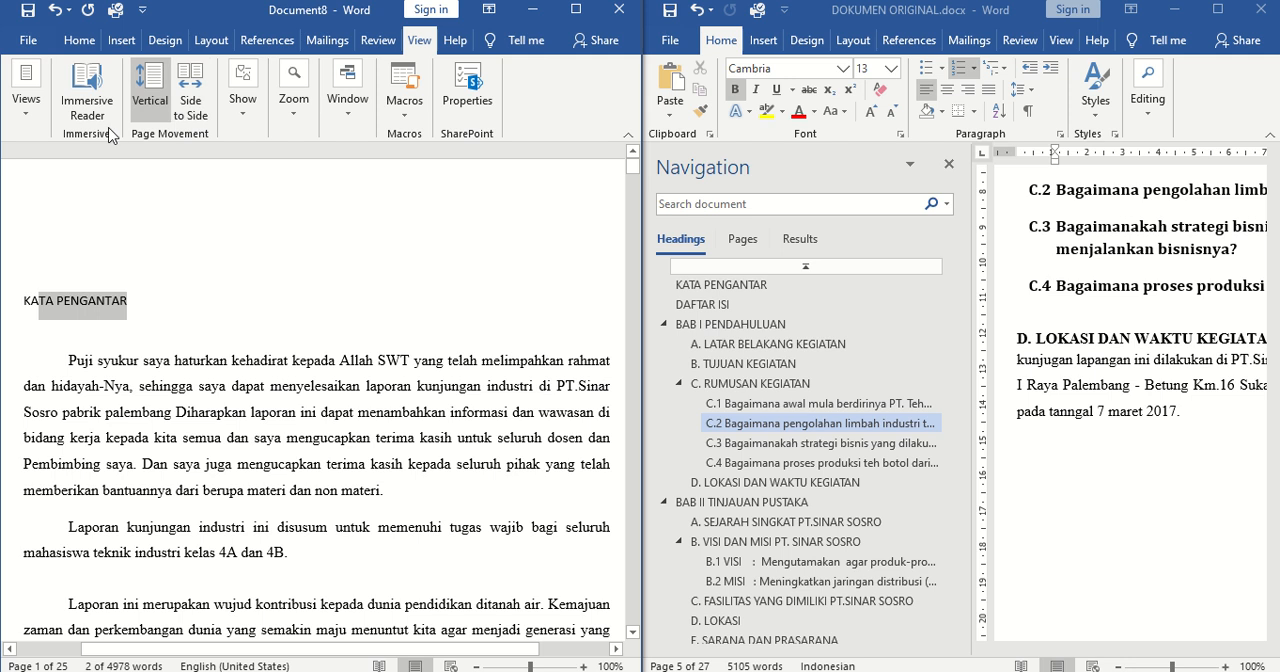
Assign outline Level 1 to the KATA PENGANTAR title in Outline view and return to the normal page view
{"action": "left_click", "coordinate": [29, 108]}
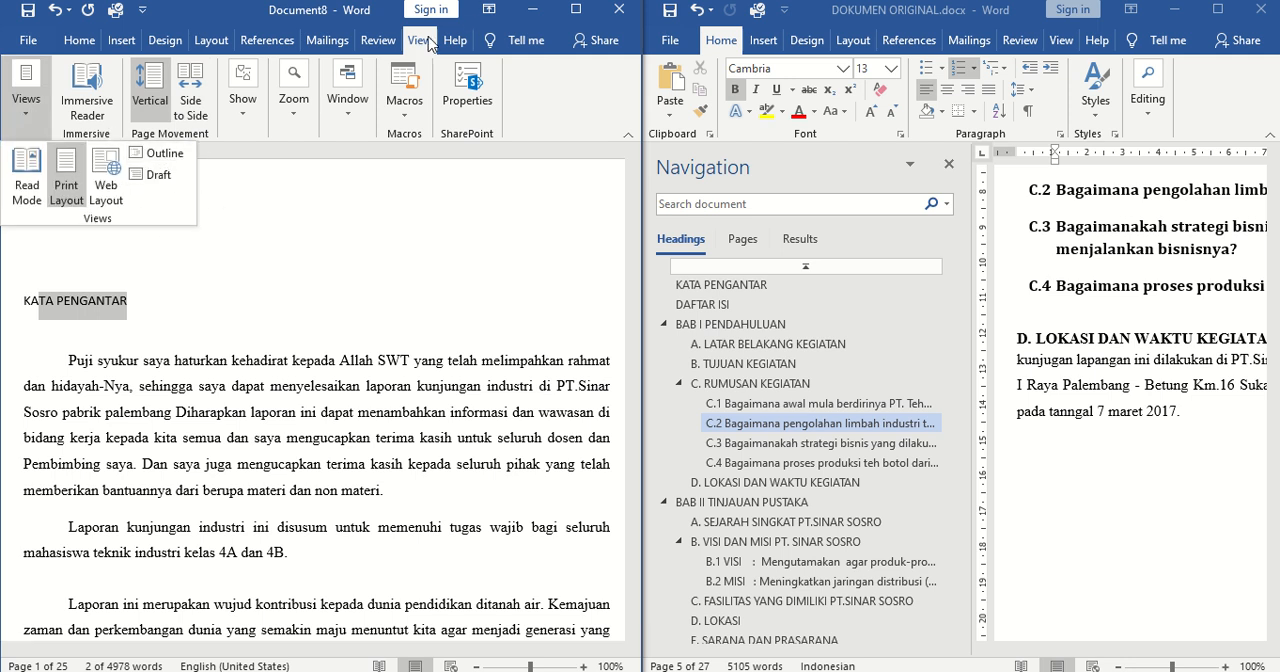
{"action": "left_click", "coordinate": [165, 155]}
{"action": "left_click", "coordinate": [200, 197]}
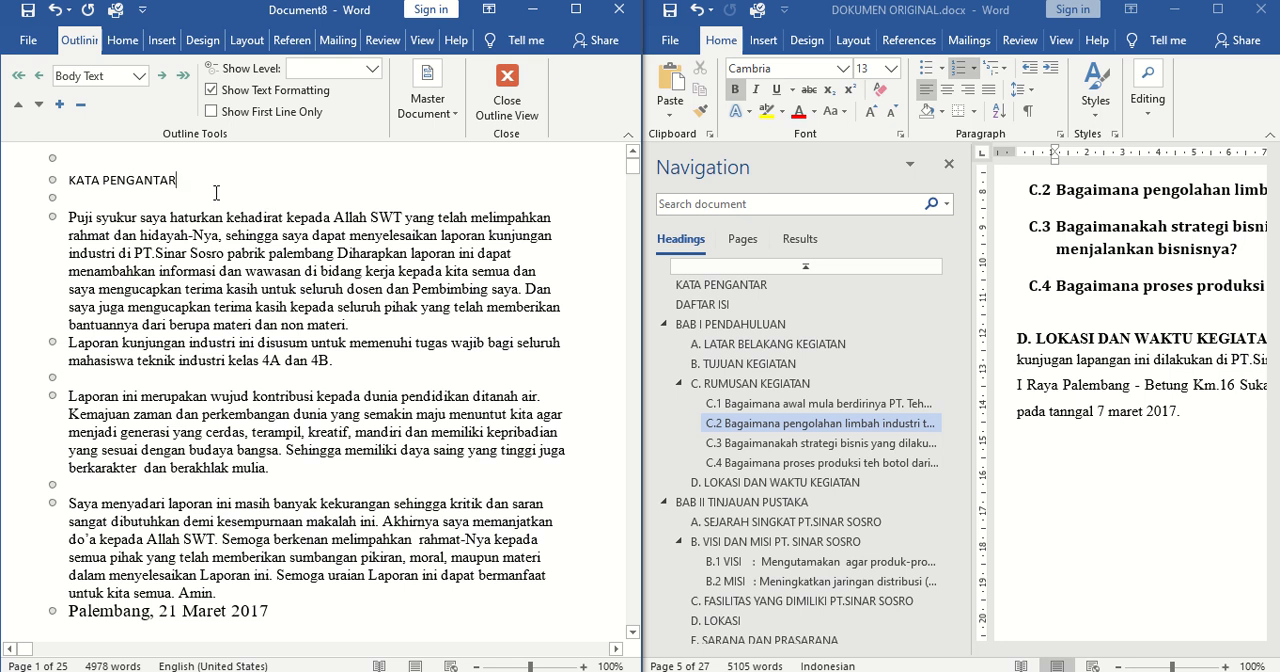
{"action": "left_click", "coordinate": [139, 76]}
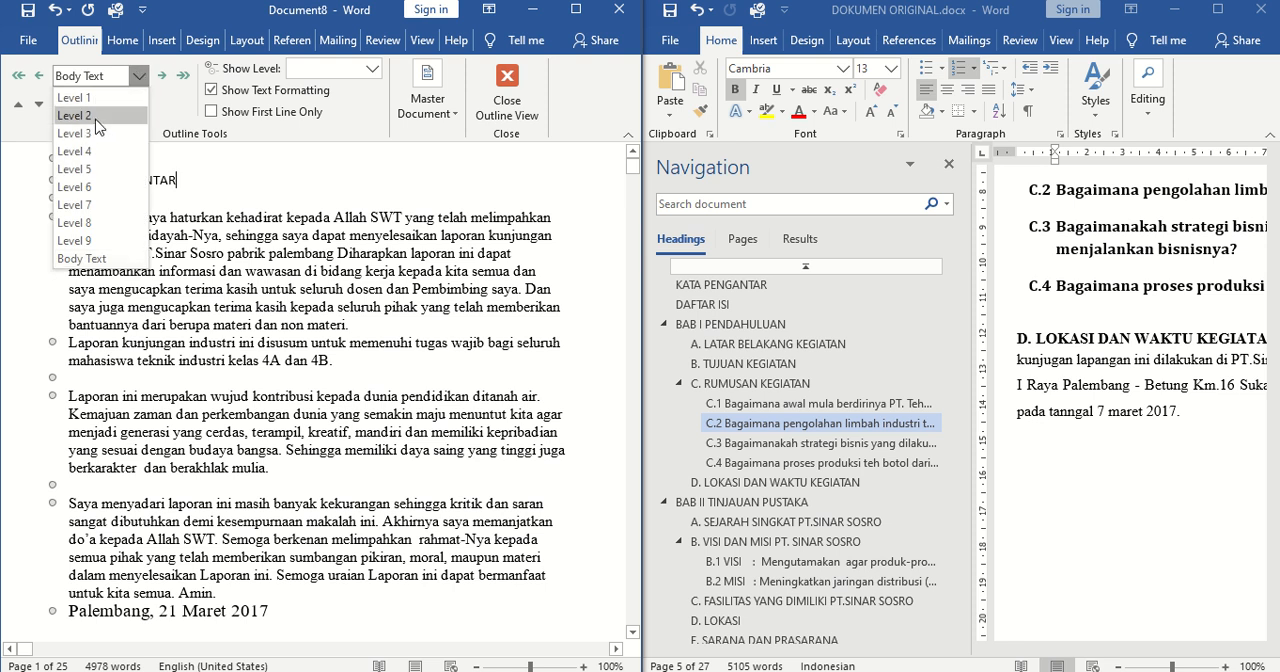
{"action": "left_click", "coordinate": [278, 204]}
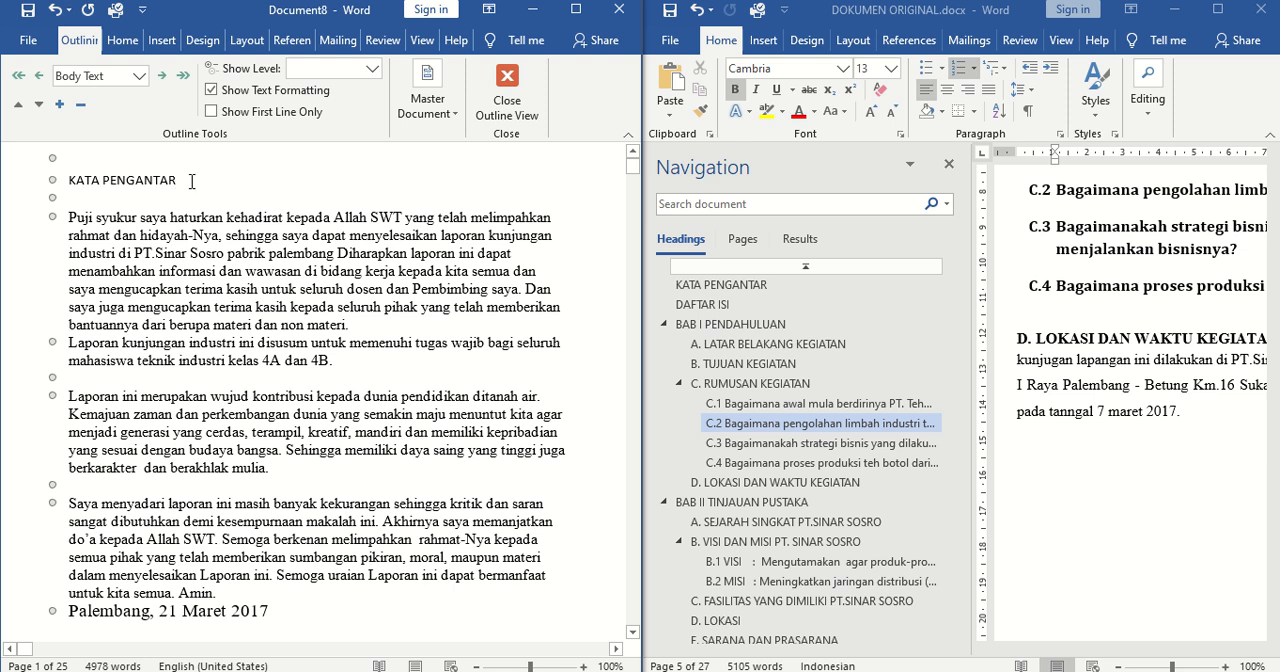
{"action": "left_click_drag", "start_coordinate": [192, 181], "coordinate": [78, 175]}
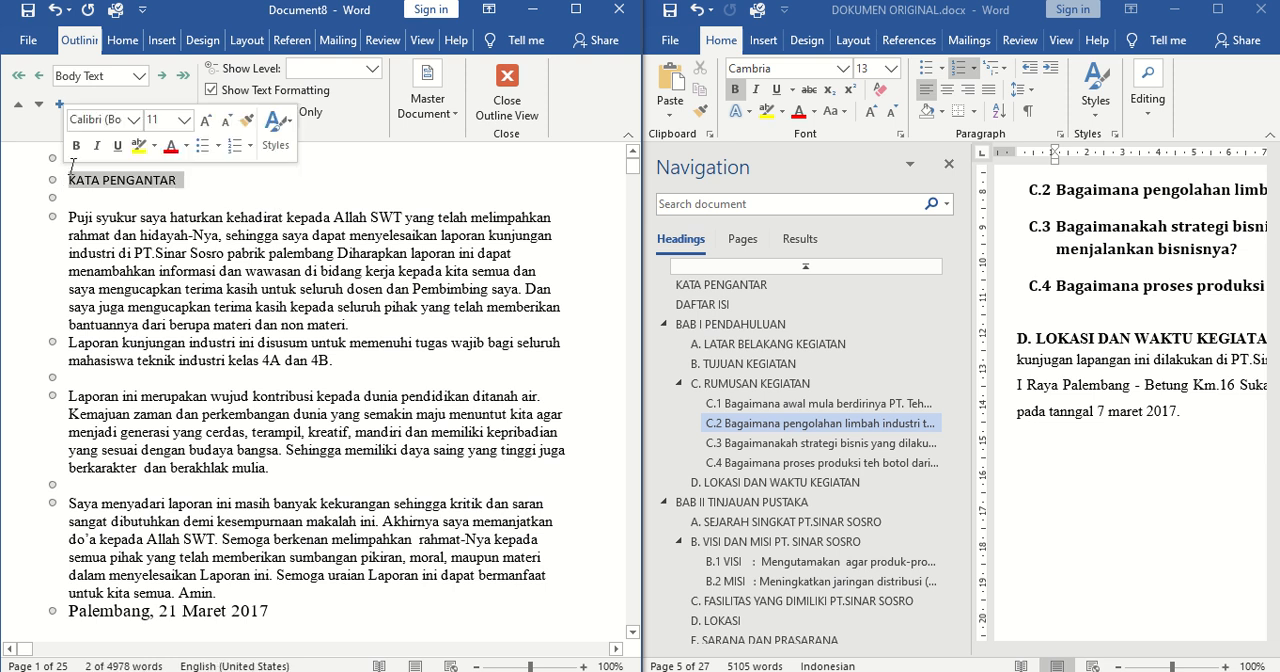
{"action": "left_click", "coordinate": [137, 80]}
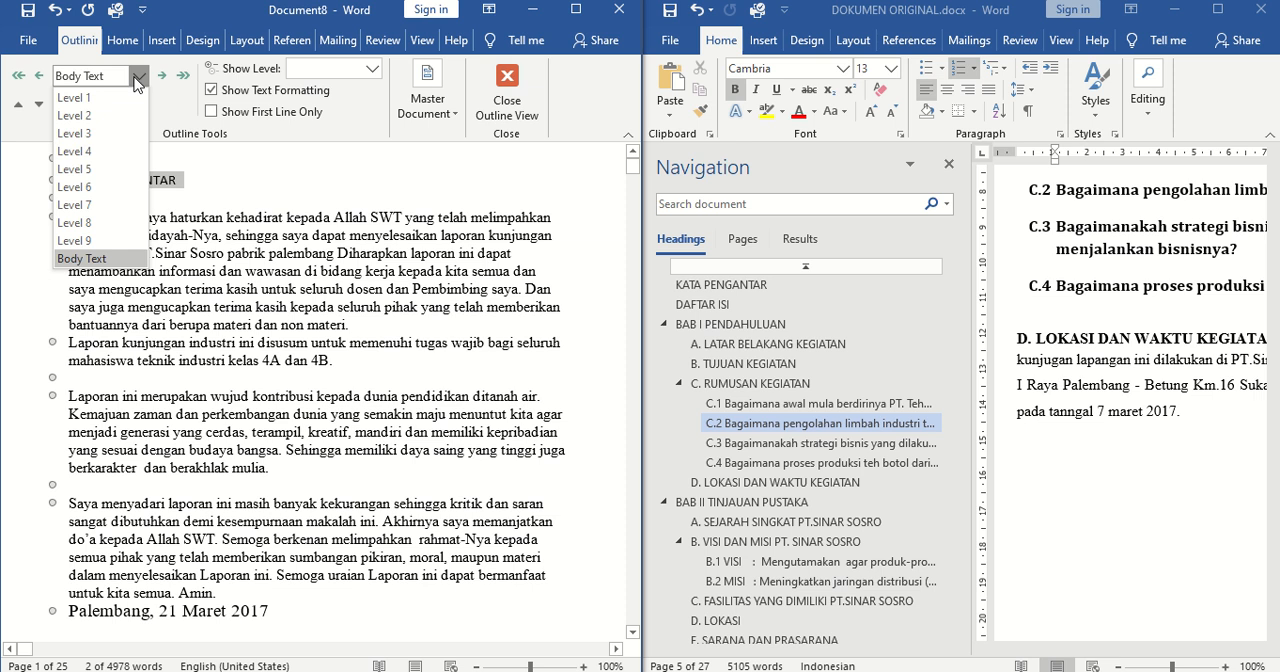
{"action": "left_click", "coordinate": [74, 98]}
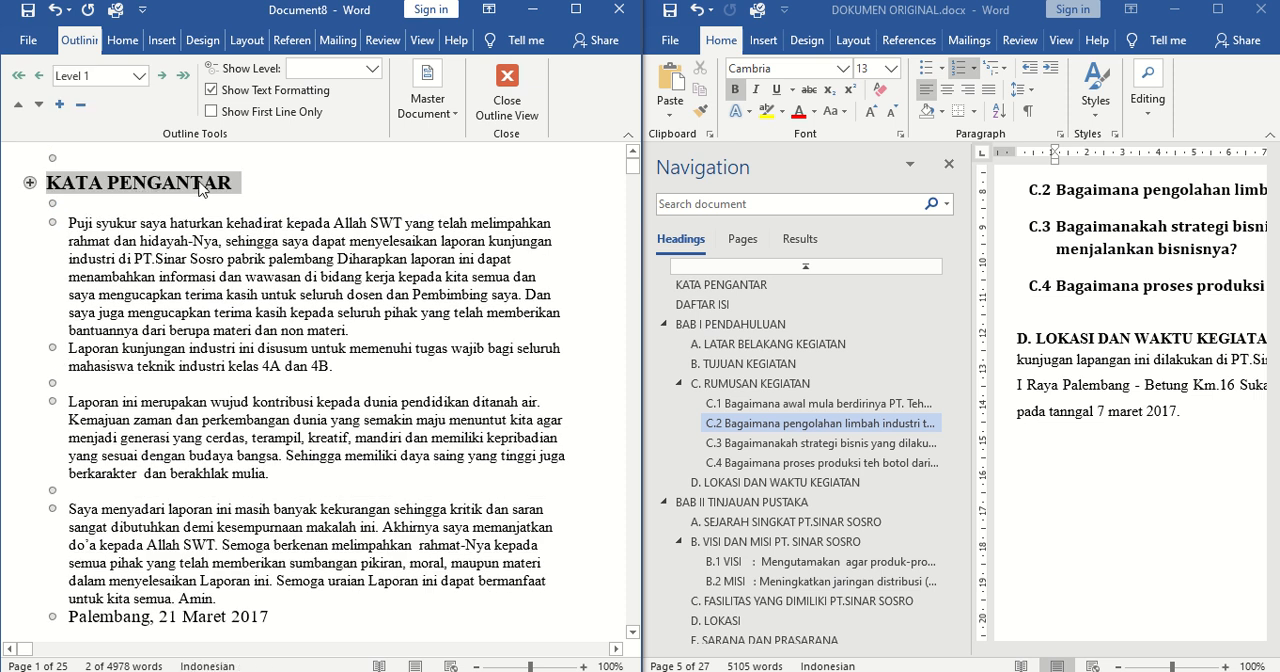
{"action": "left_click", "coordinate": [510, 108]}
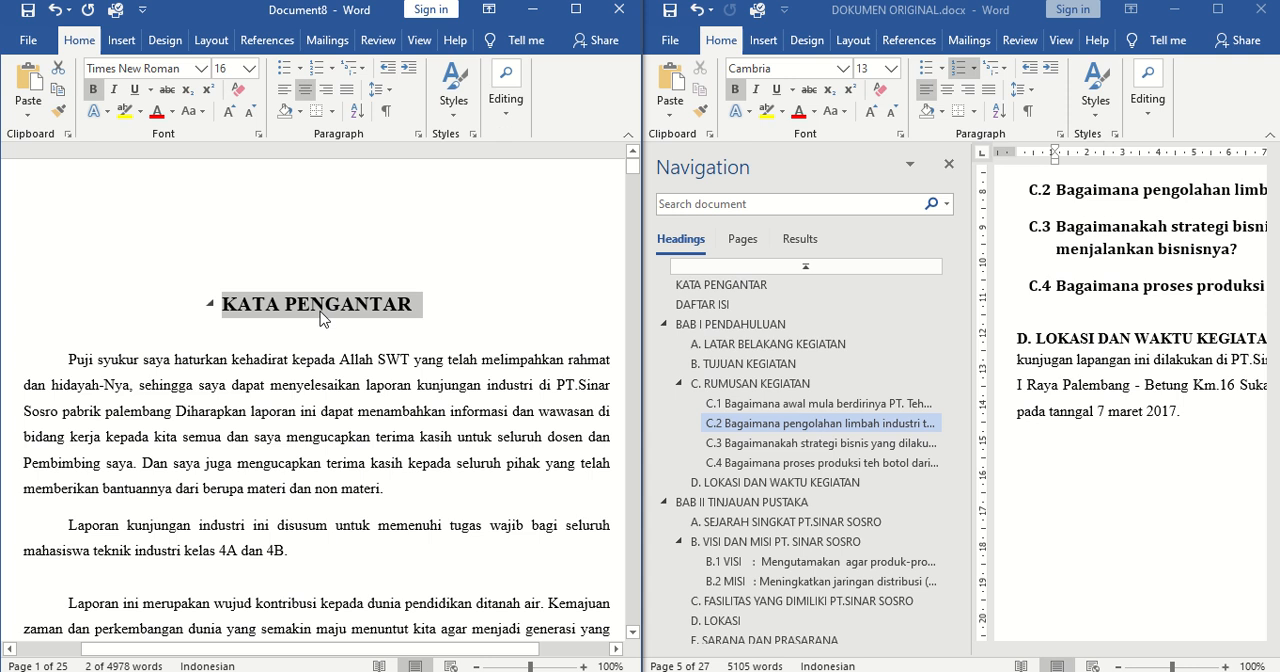
{"action": "left_click", "coordinate": [321, 316]}
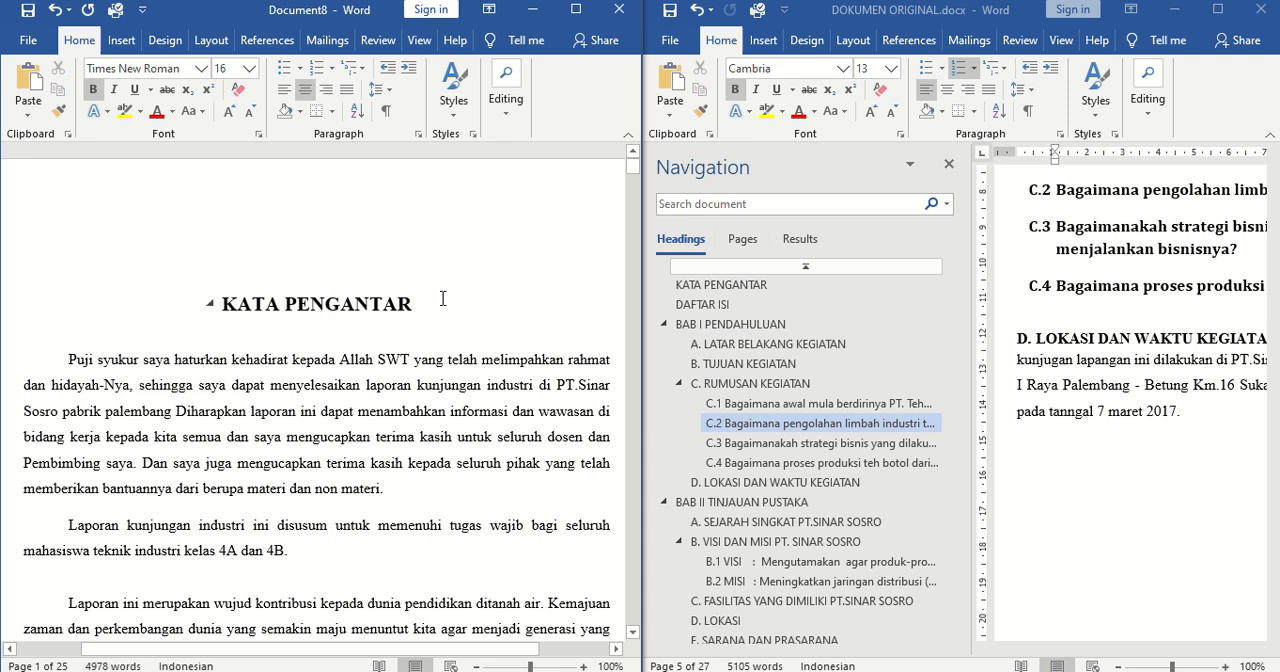
Review the KATA PENGANTAR title in Outline view, look over the outline levels available for the first body paragraph, and close Outline view
{"action": "left_click_drag", "start_coordinate": [443, 298], "coordinate": [224, 314]}
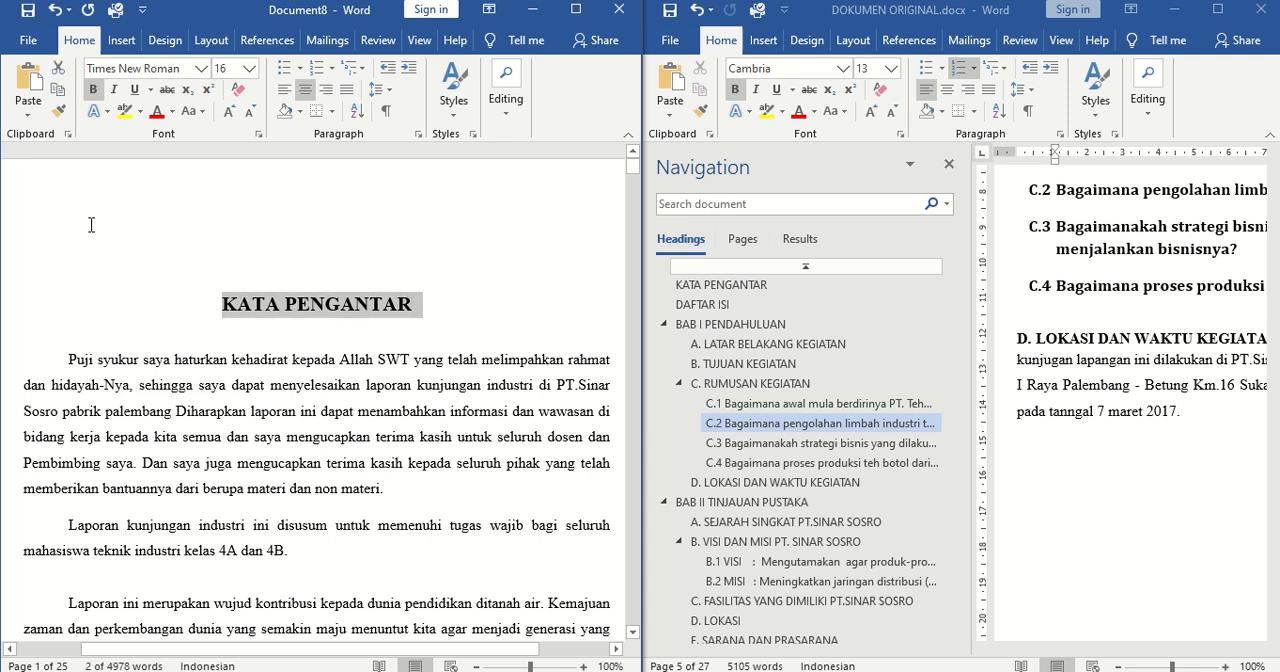
{"action": "left_click", "coordinate": [419, 44]}
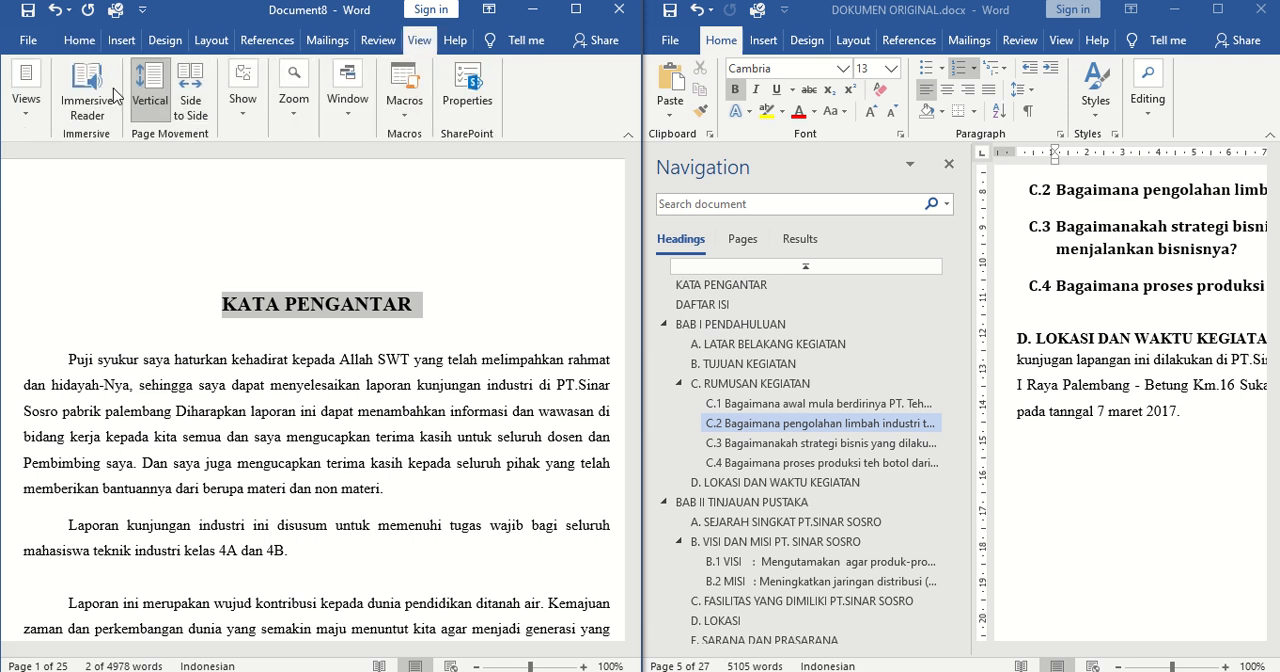
{"action": "left_click", "coordinate": [30, 112]}
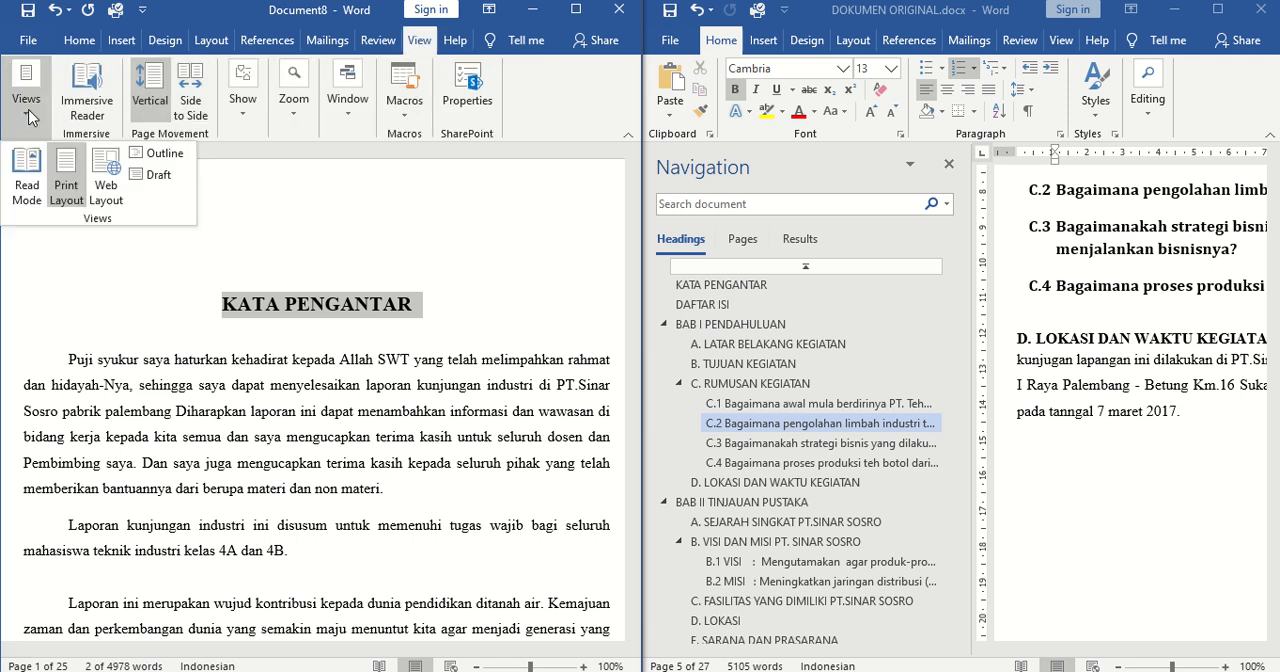
{"action": "left_click", "coordinate": [160, 155]}
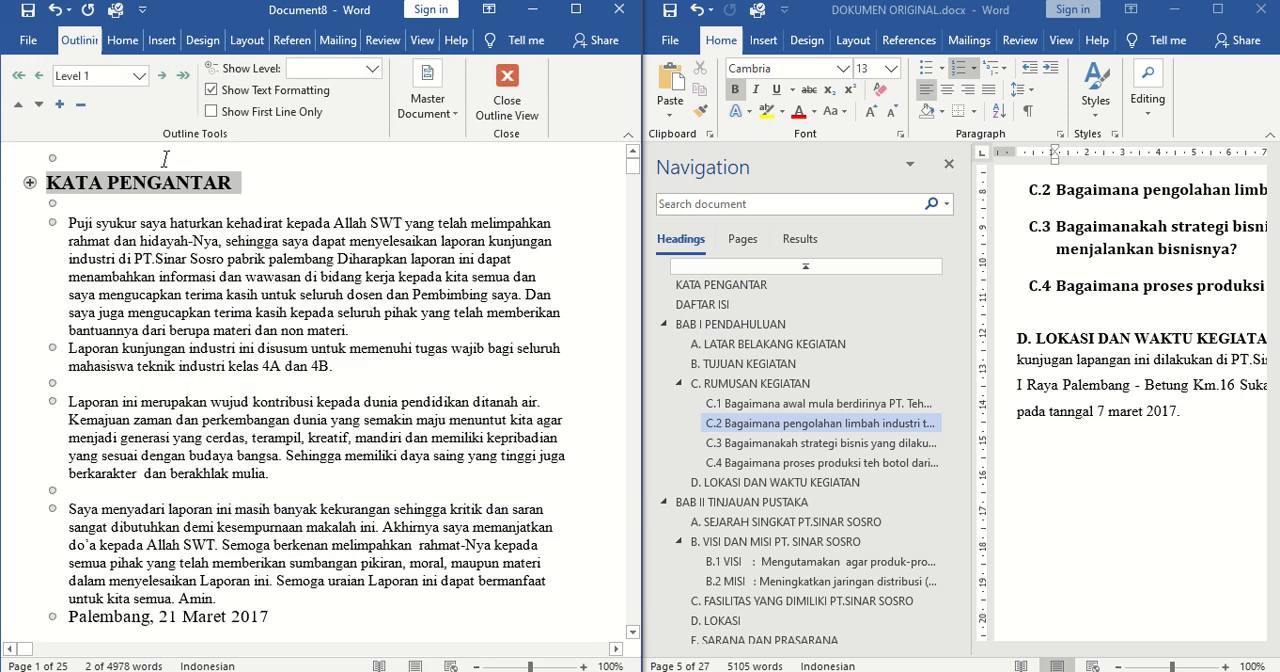
{"action": "left_click", "coordinate": [174, 259]}
{"action": "left_click", "coordinate": [136, 77]}
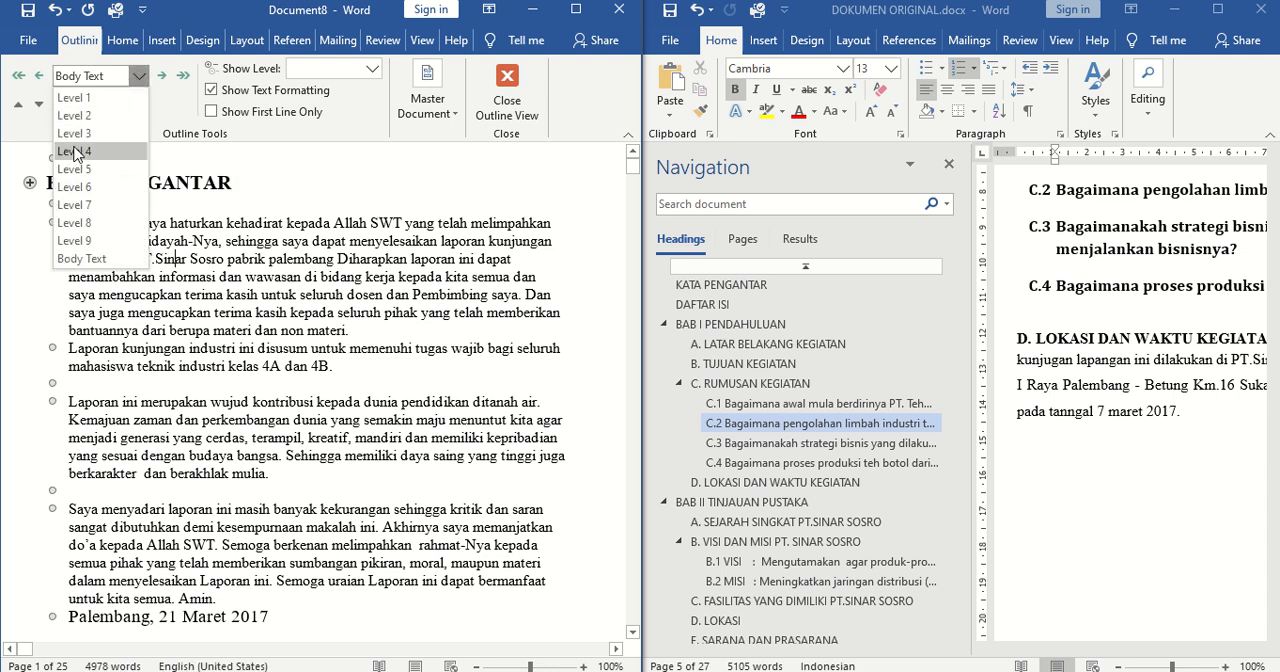
{"action": "left_click", "coordinate": [446, 235]}
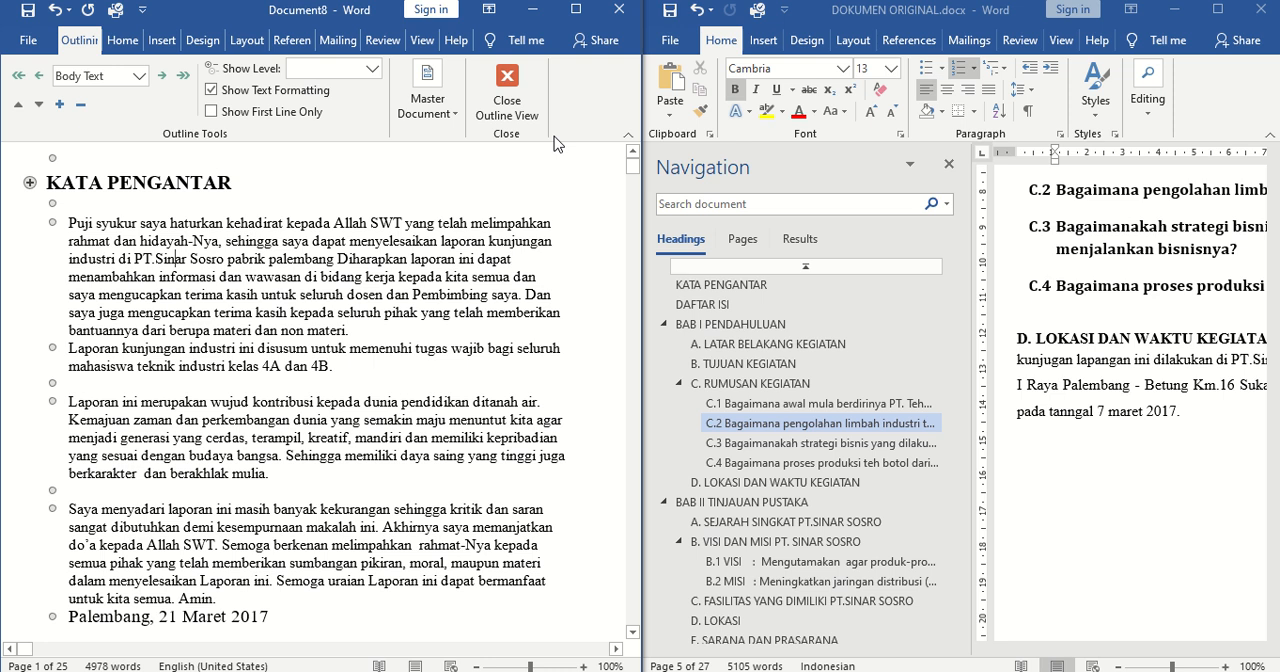
{"action": "left_click", "coordinate": [507, 105]}
{"action": "mouse_move", "coordinate": [575, 12]}
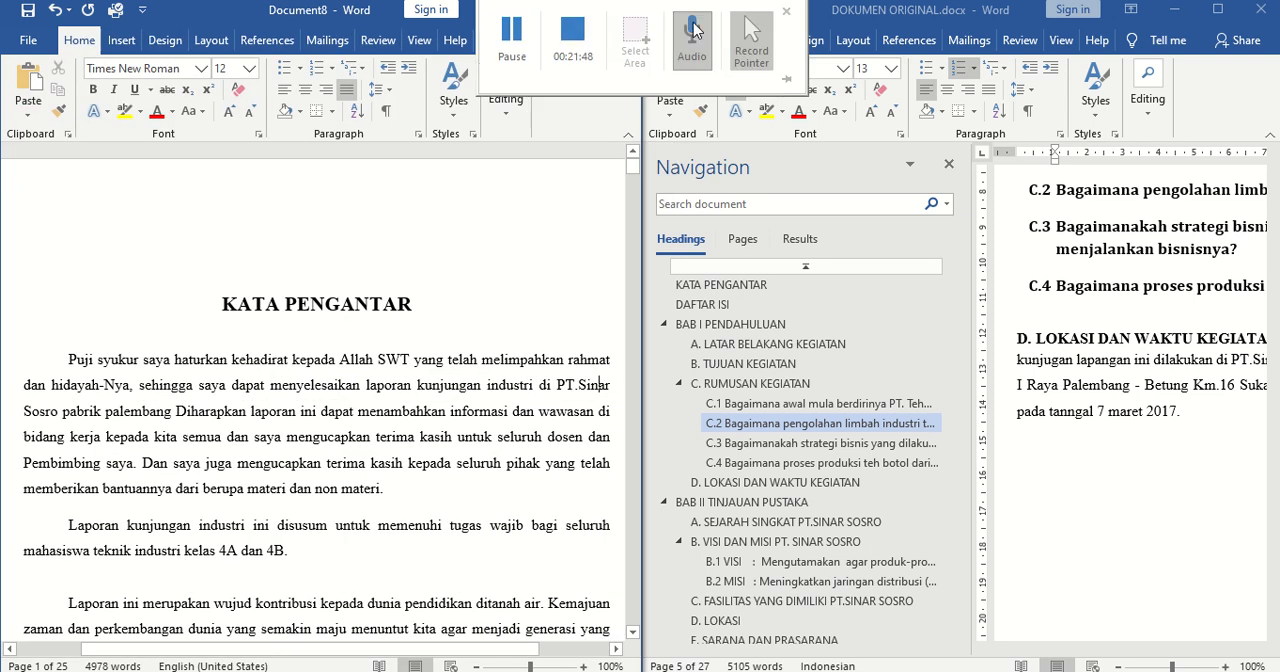